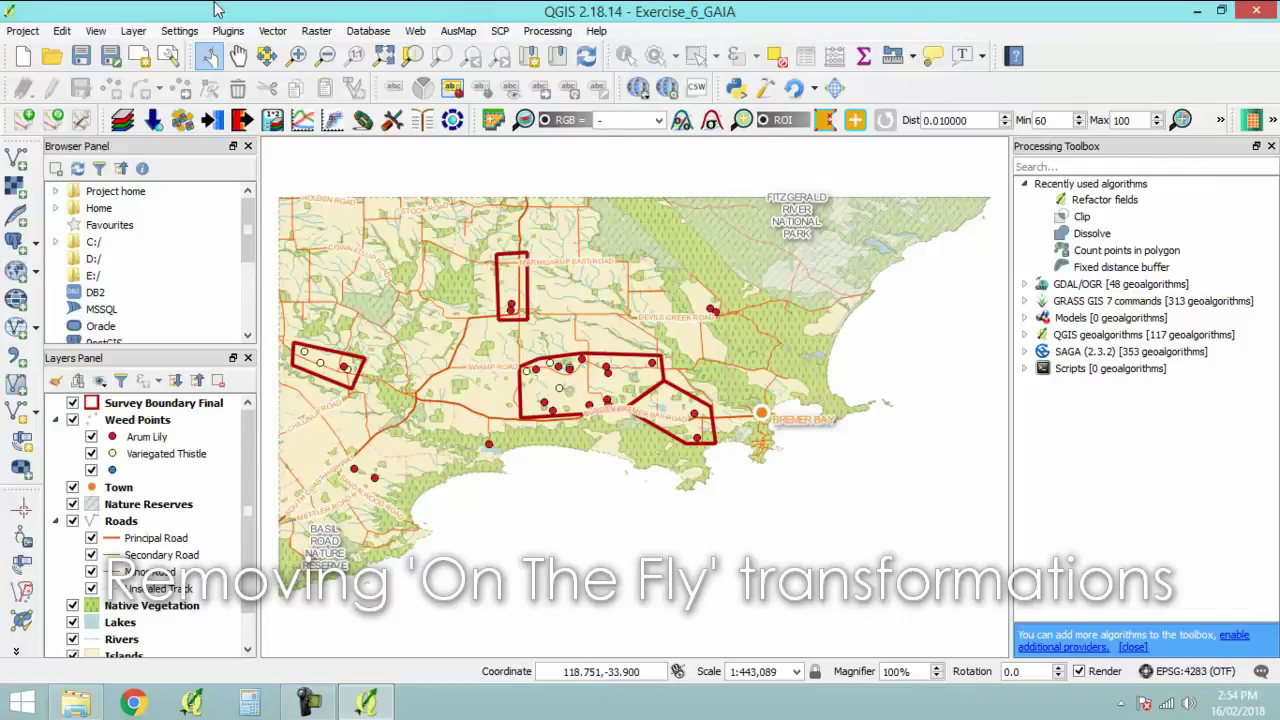
# Turn off 'on the fly' CRS transformation in the project properties and zoom to the Survey Boundary Final layer.
pyautogui.click(24, 31)
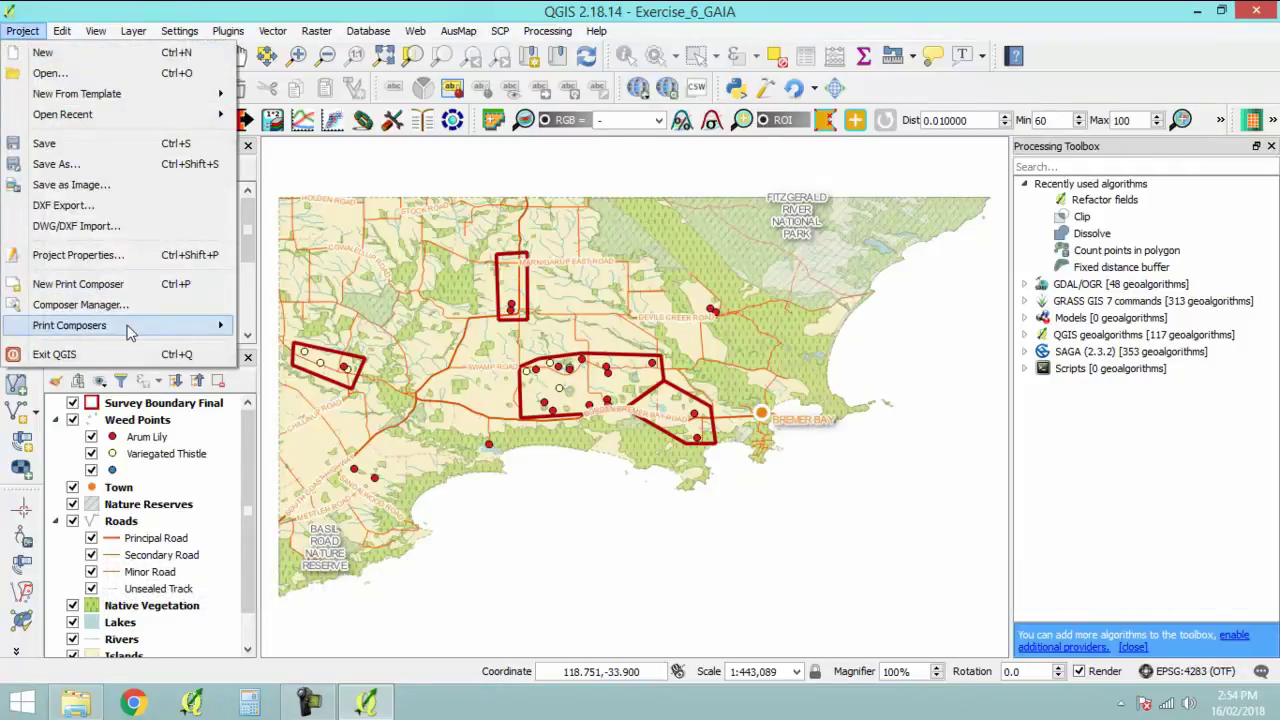
pyautogui.click(112, 256)
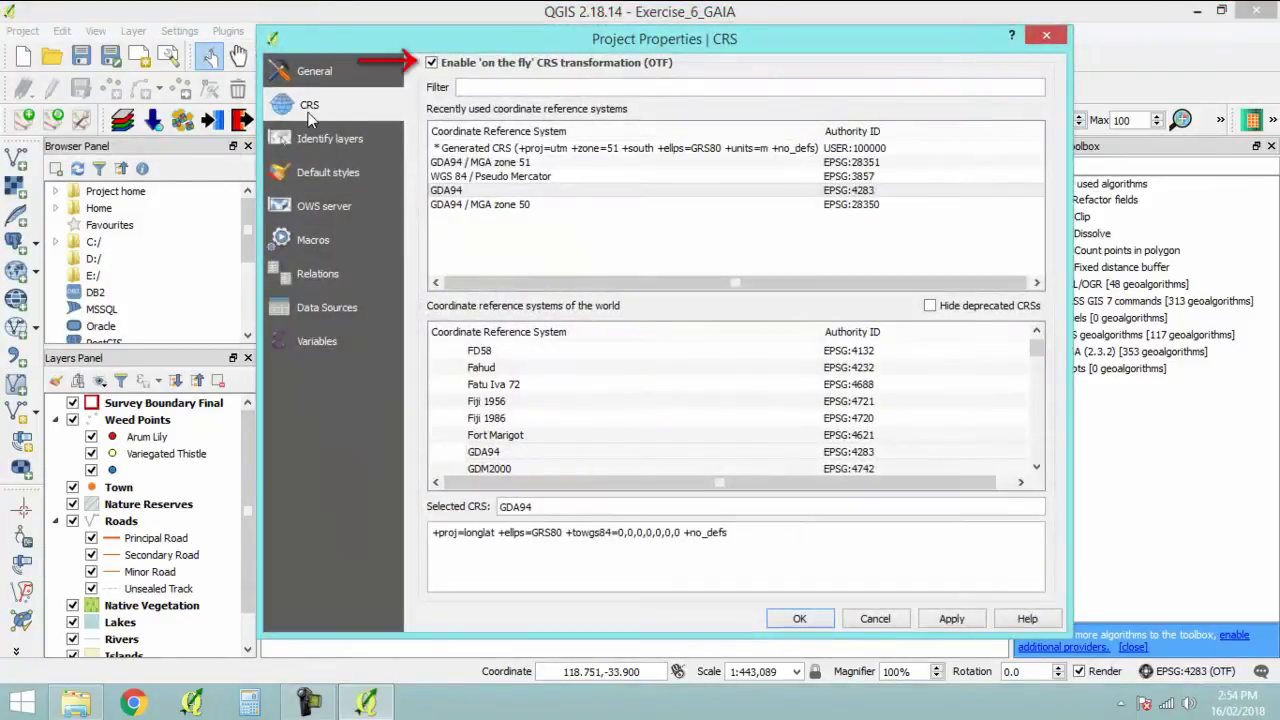
pyautogui.click(431, 63)
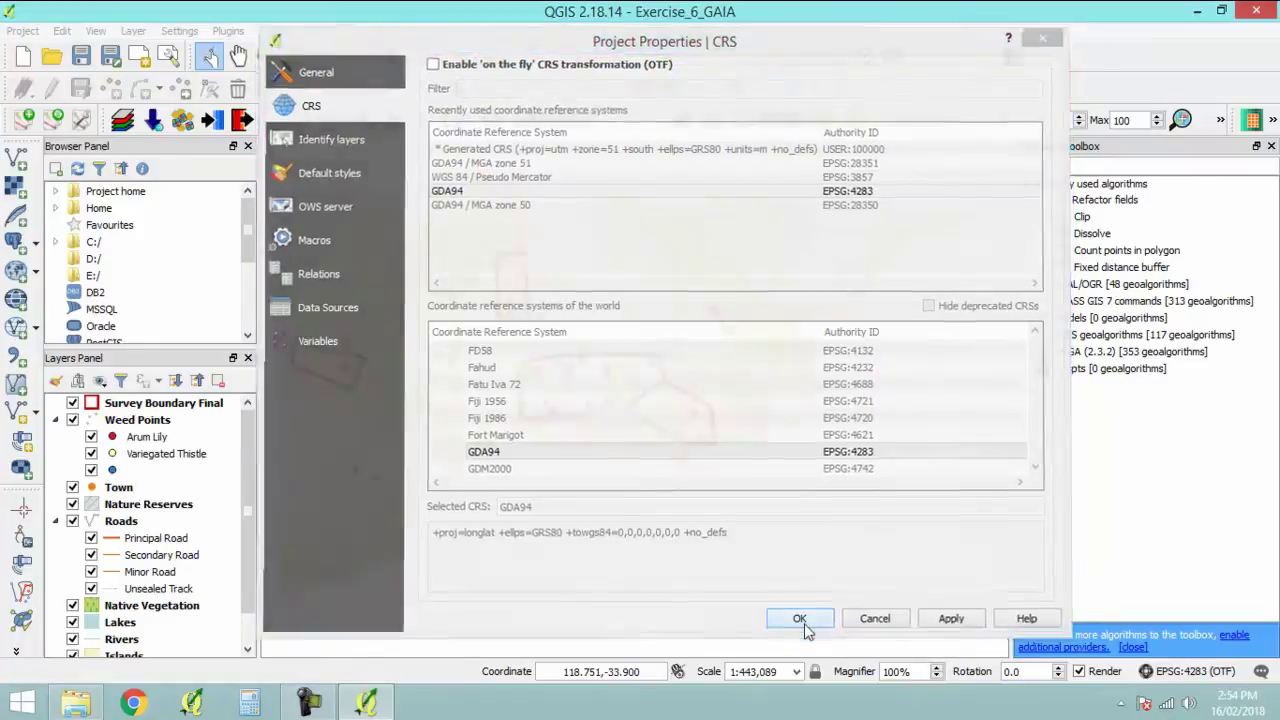
pyautogui.click(801, 619)
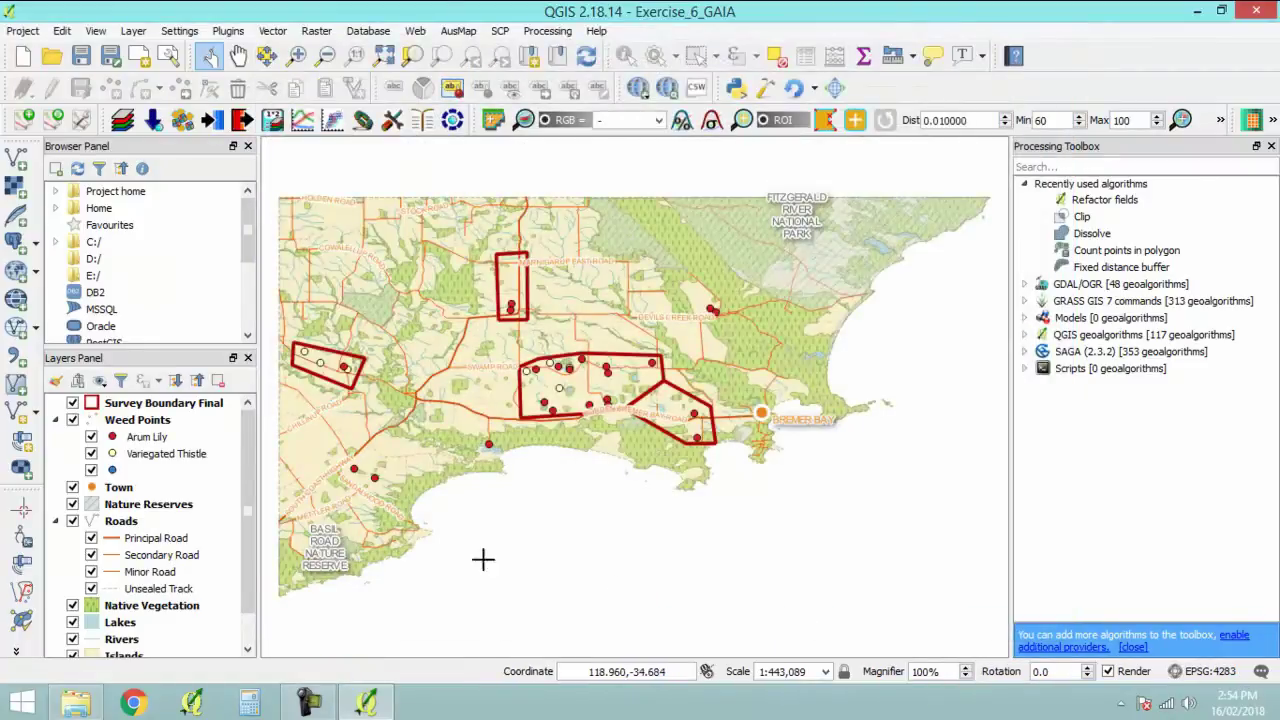
pyautogui.rightClick(153, 406)
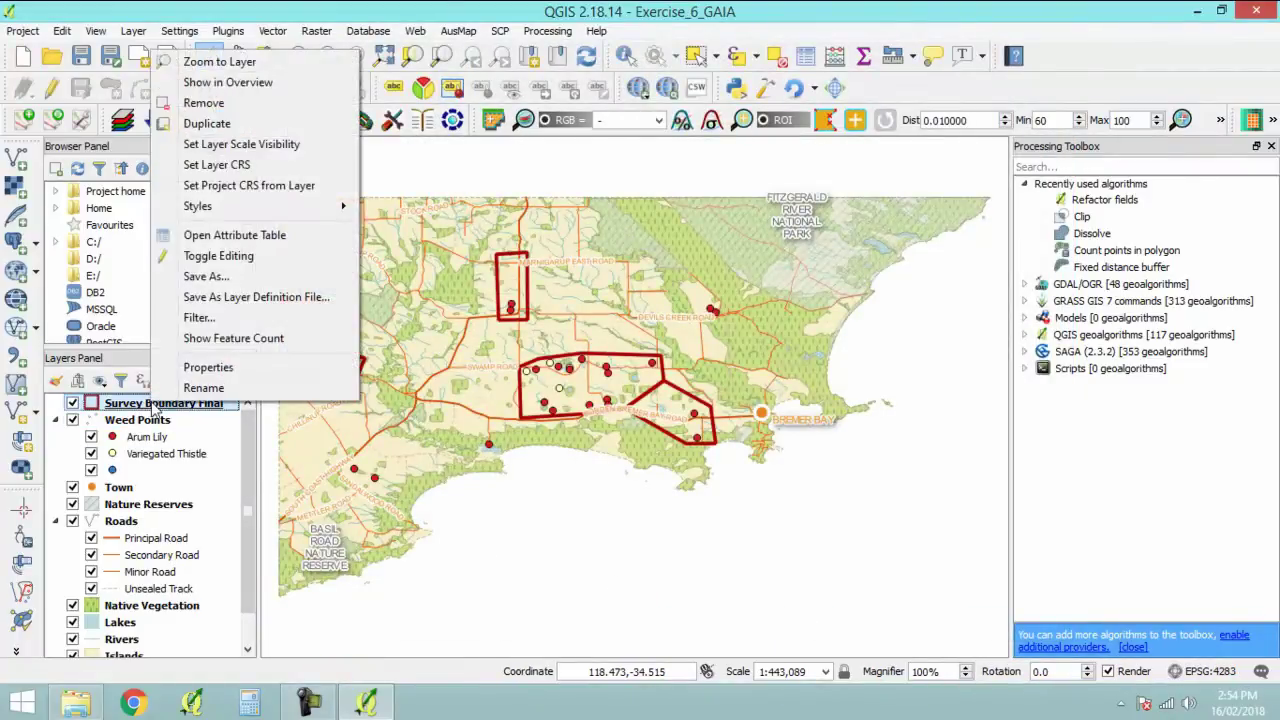
pyautogui.click(220, 62)
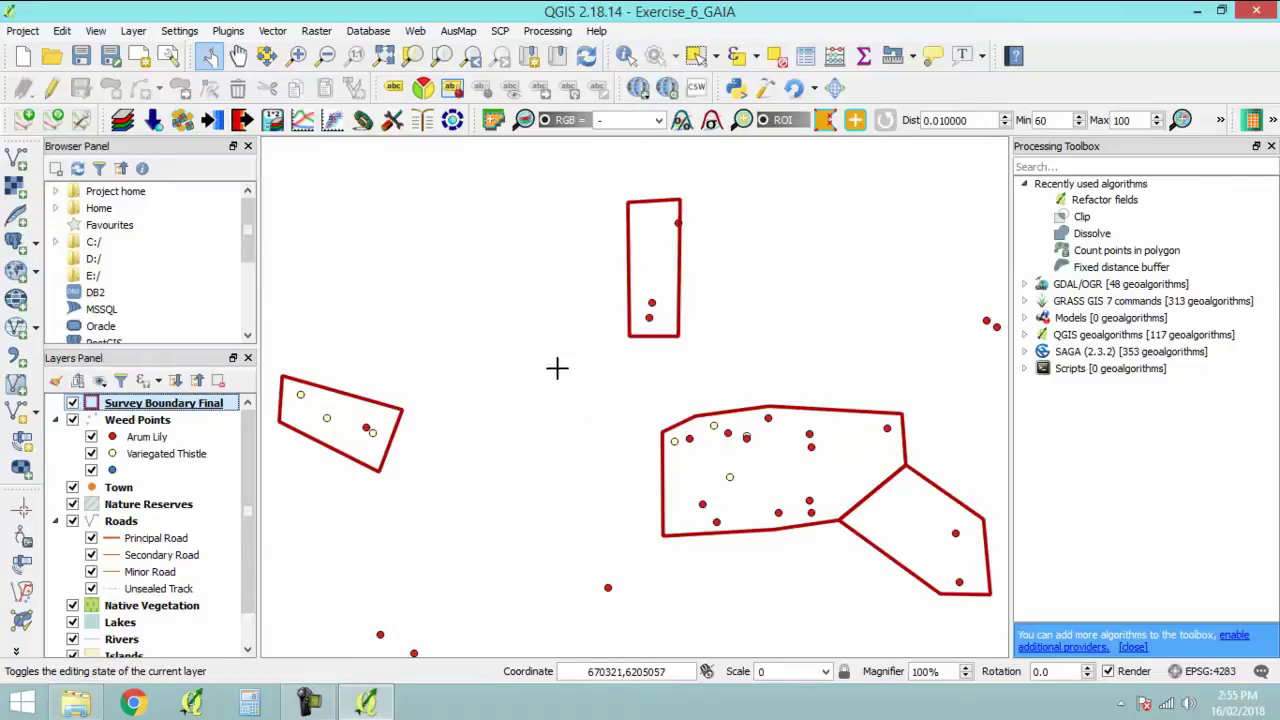
# Set the default CRS option for new projects to "Don't enable 'on the fly' reprojection".
pyautogui.click(180, 32)
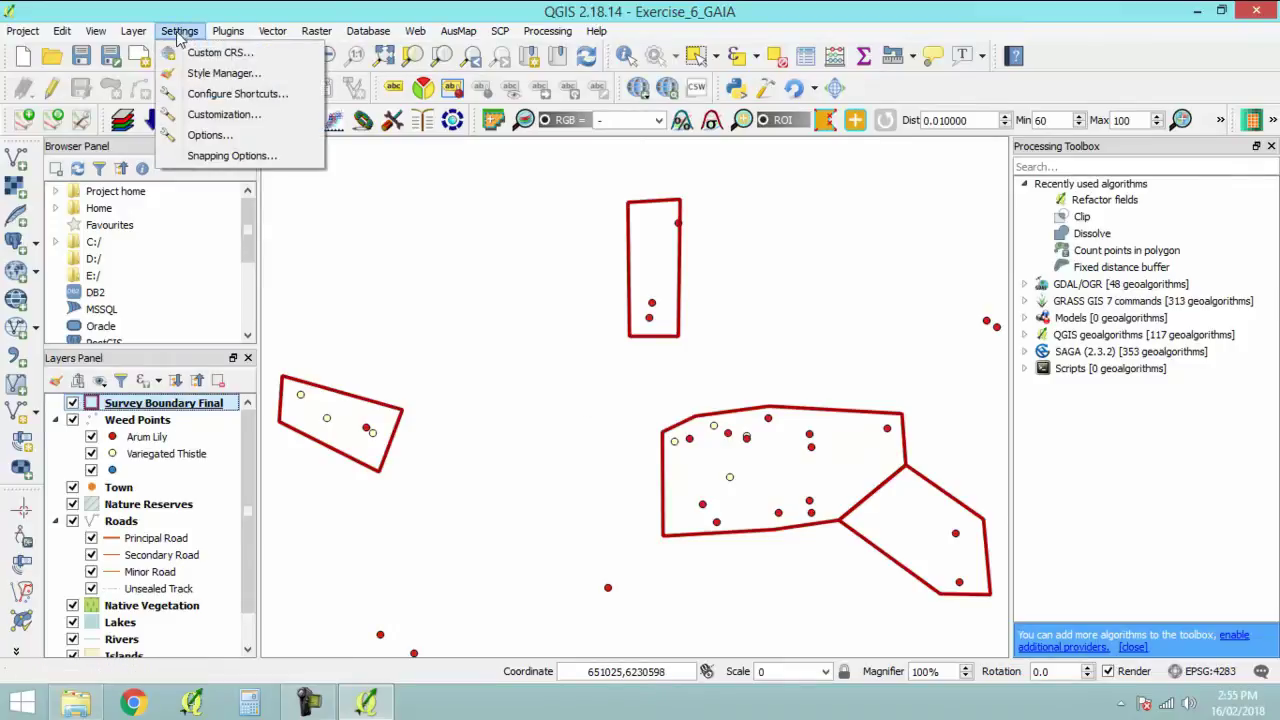
pyautogui.click(236, 143)
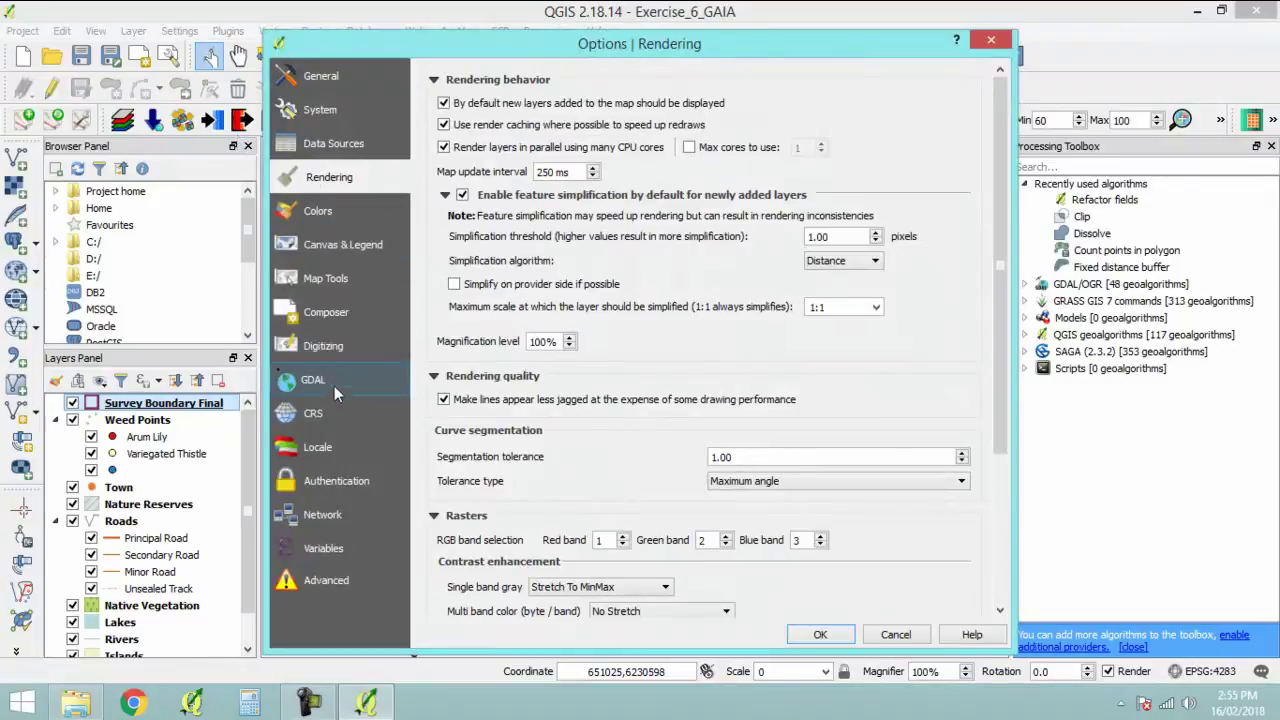
pyautogui.click(339, 414)
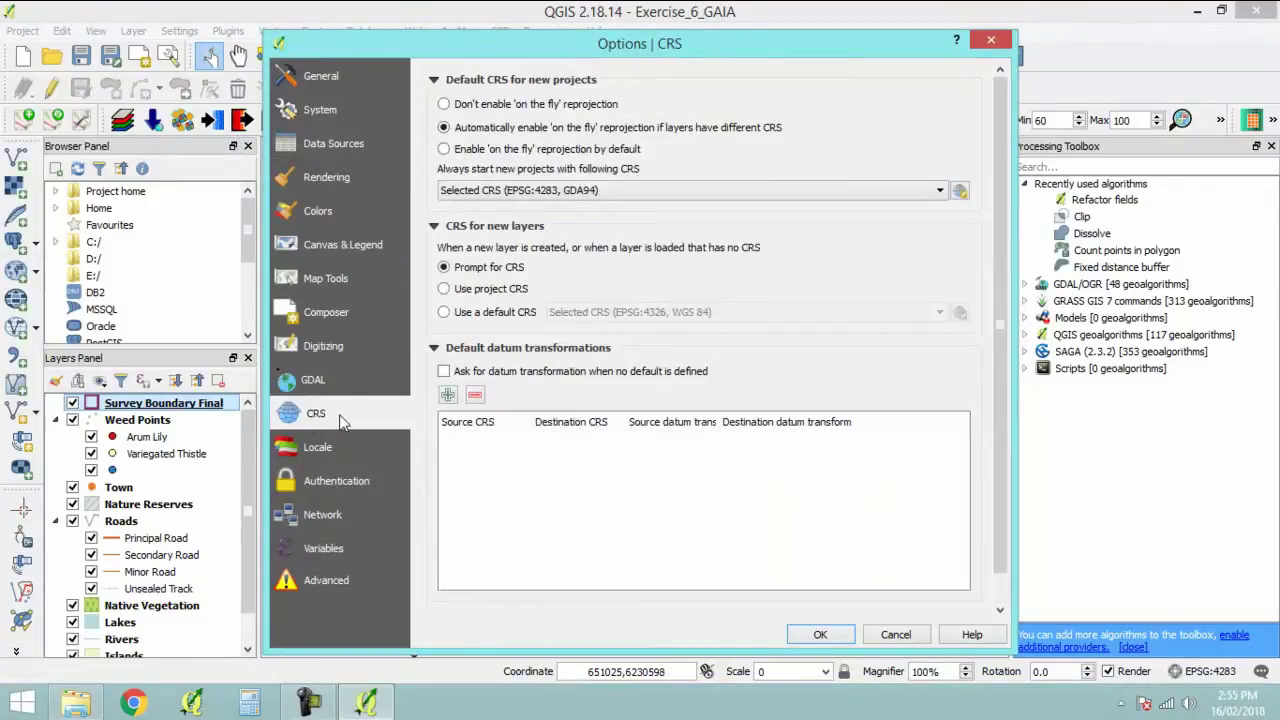
pyautogui.click(445, 106)
pyautogui.click(822, 636)
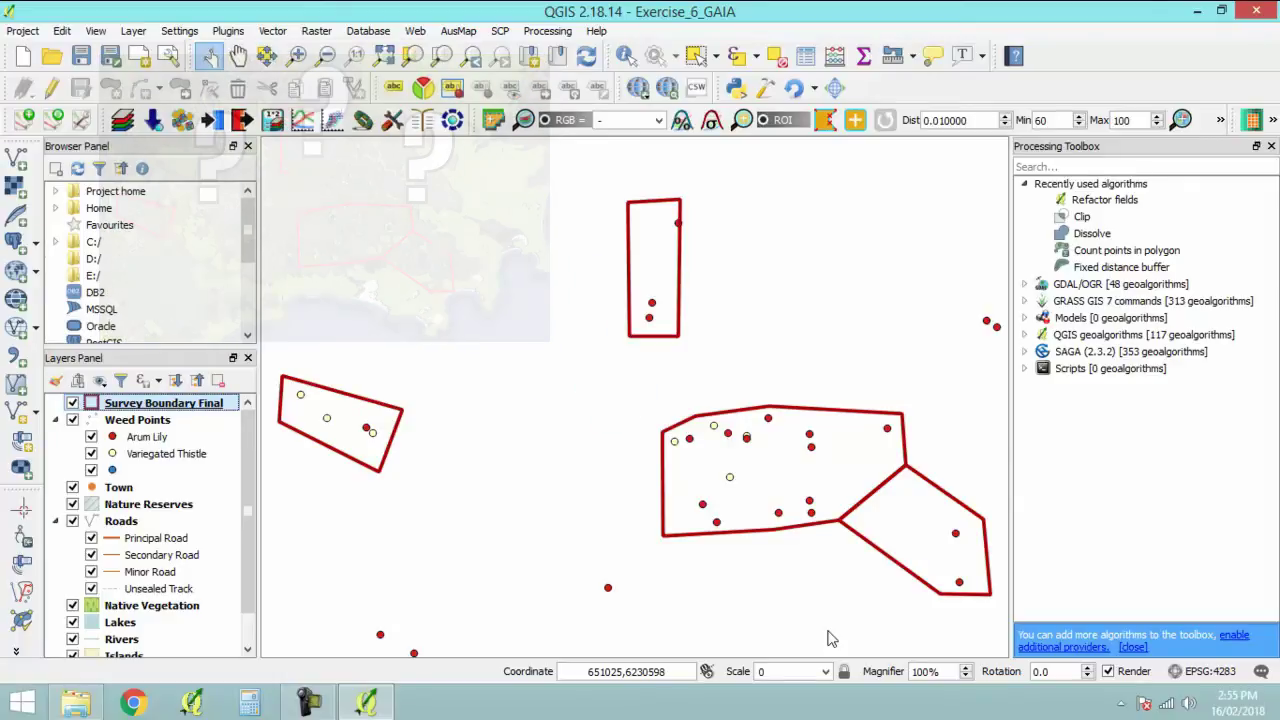
# Begin exporting the Native Vegetation layer as an ESRI Shapefile named Native_Veg_MGA50 in the 02_Training_Outputs/01_Shapefiles folder.
pyautogui.scroll(-1, 252, 530)
pyautogui.click(152, 575)
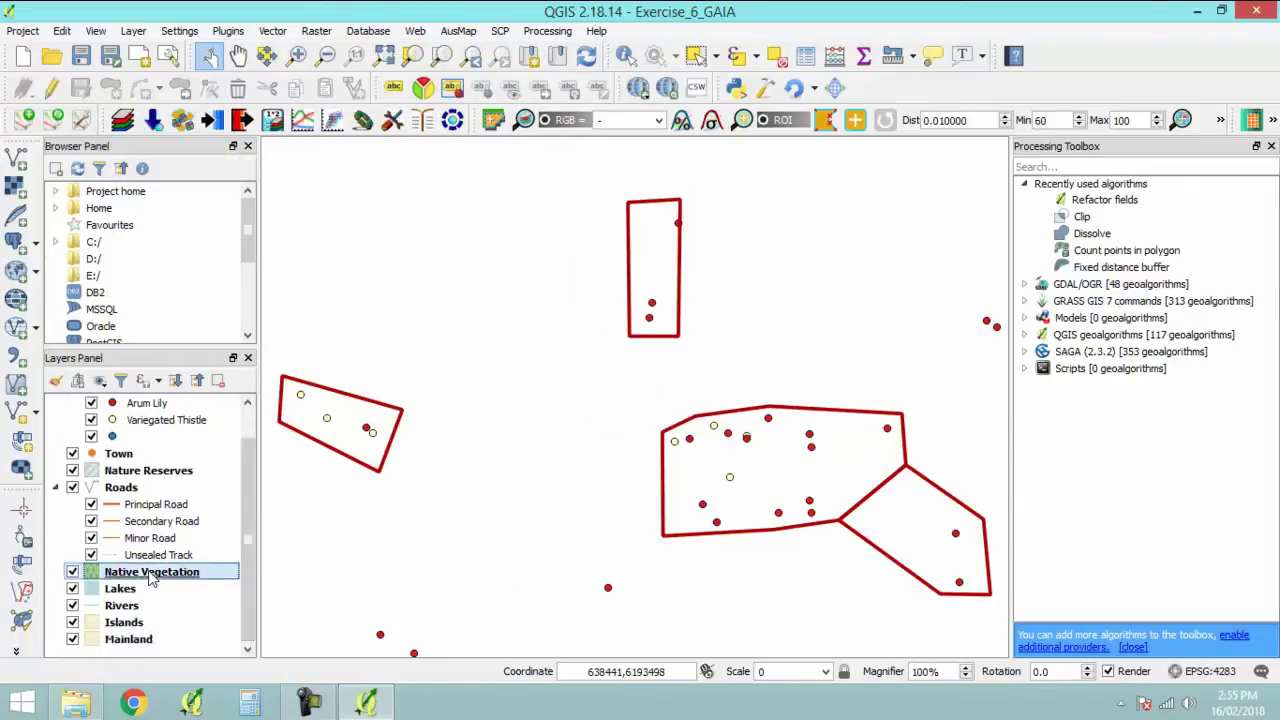
pyautogui.rightClick(152, 577)
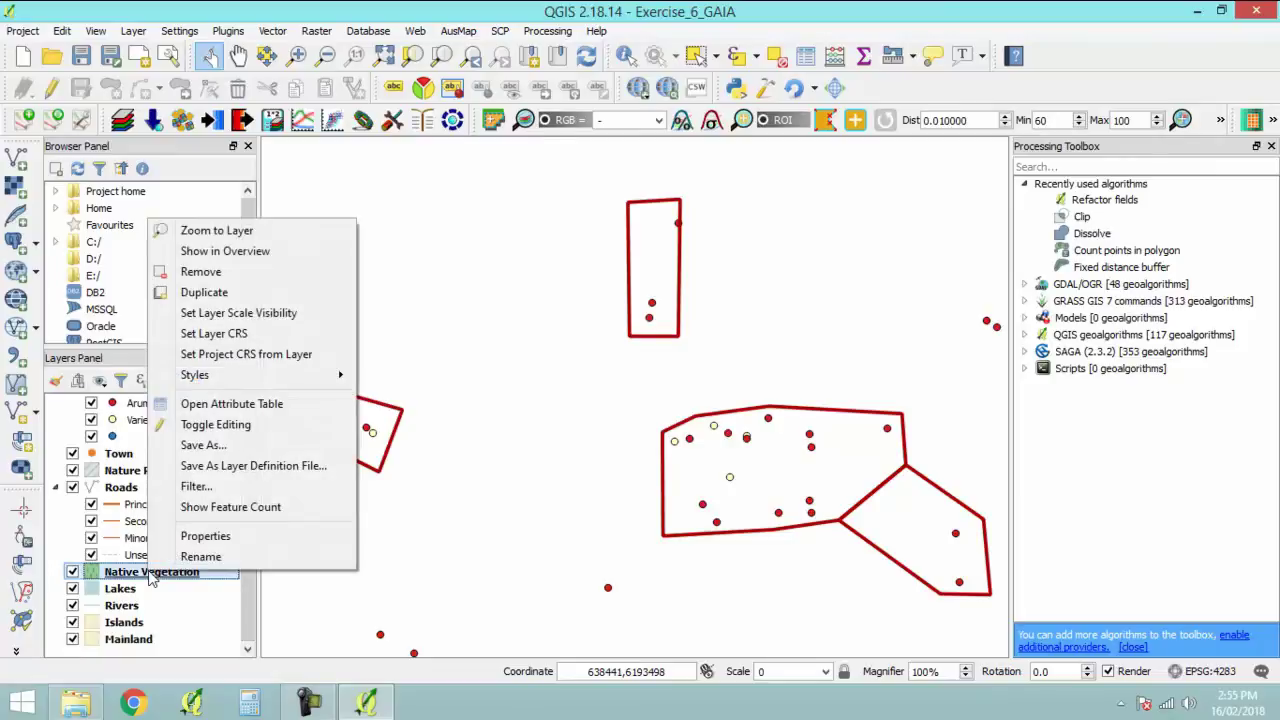
pyautogui.click(226, 451)
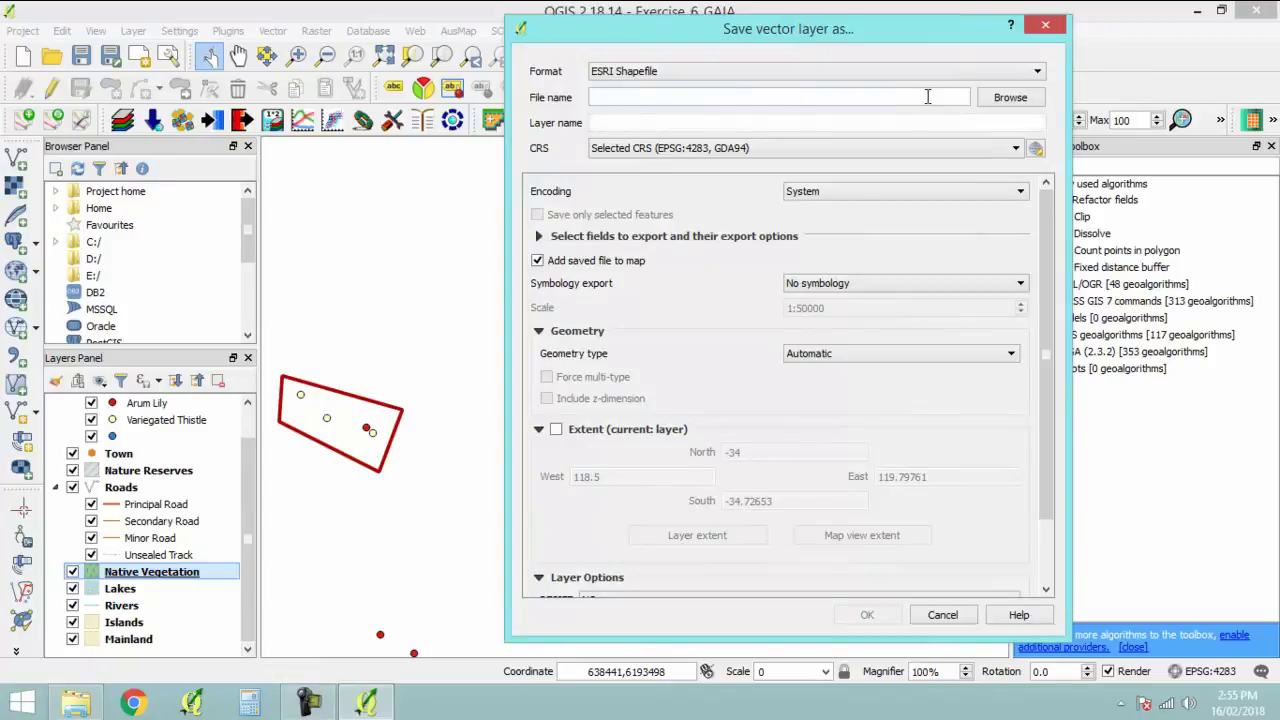
pyautogui.click(1005, 97)
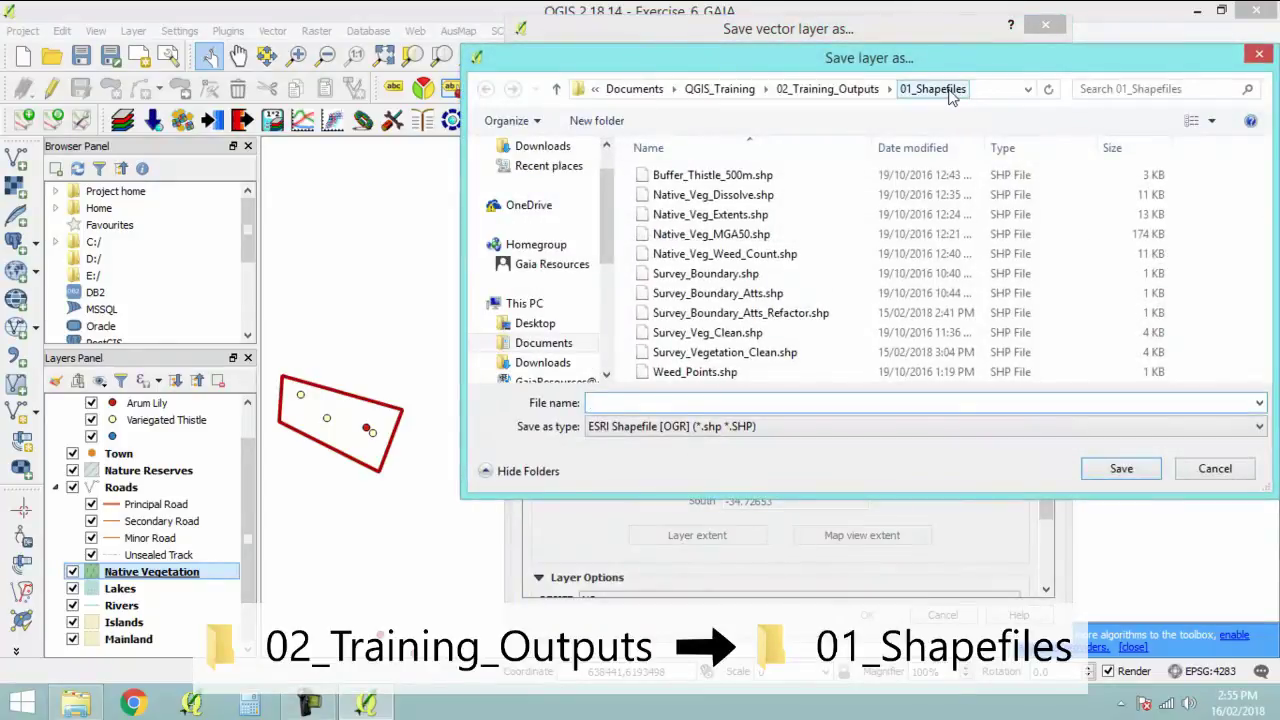
pyautogui.write('Nat')
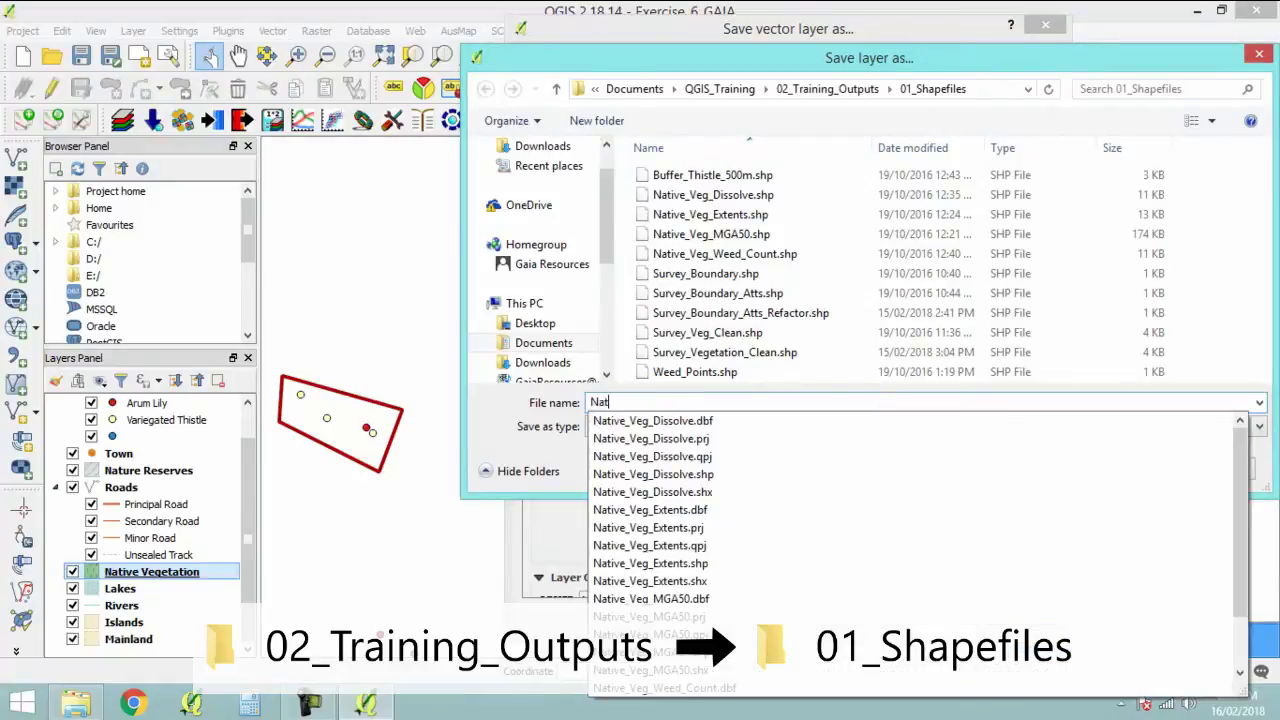
pyautogui.write('ive_Veg_MGA50')
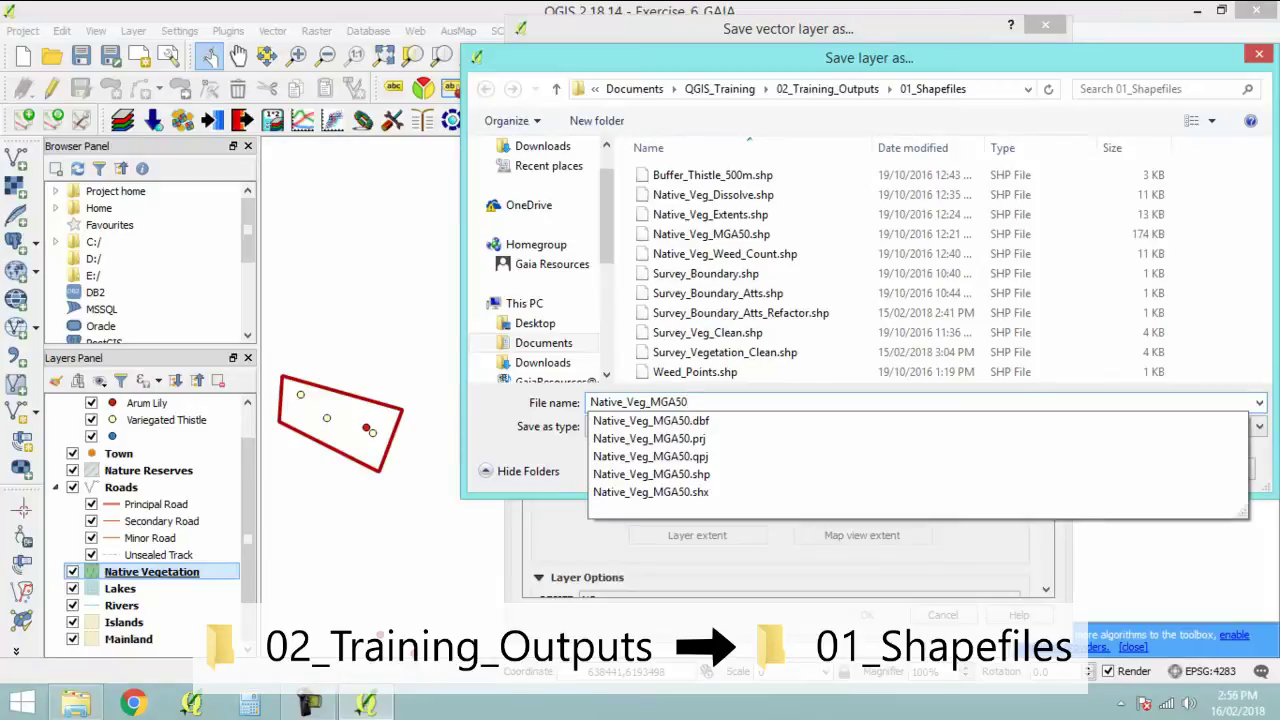
pyautogui.click(1120, 466)
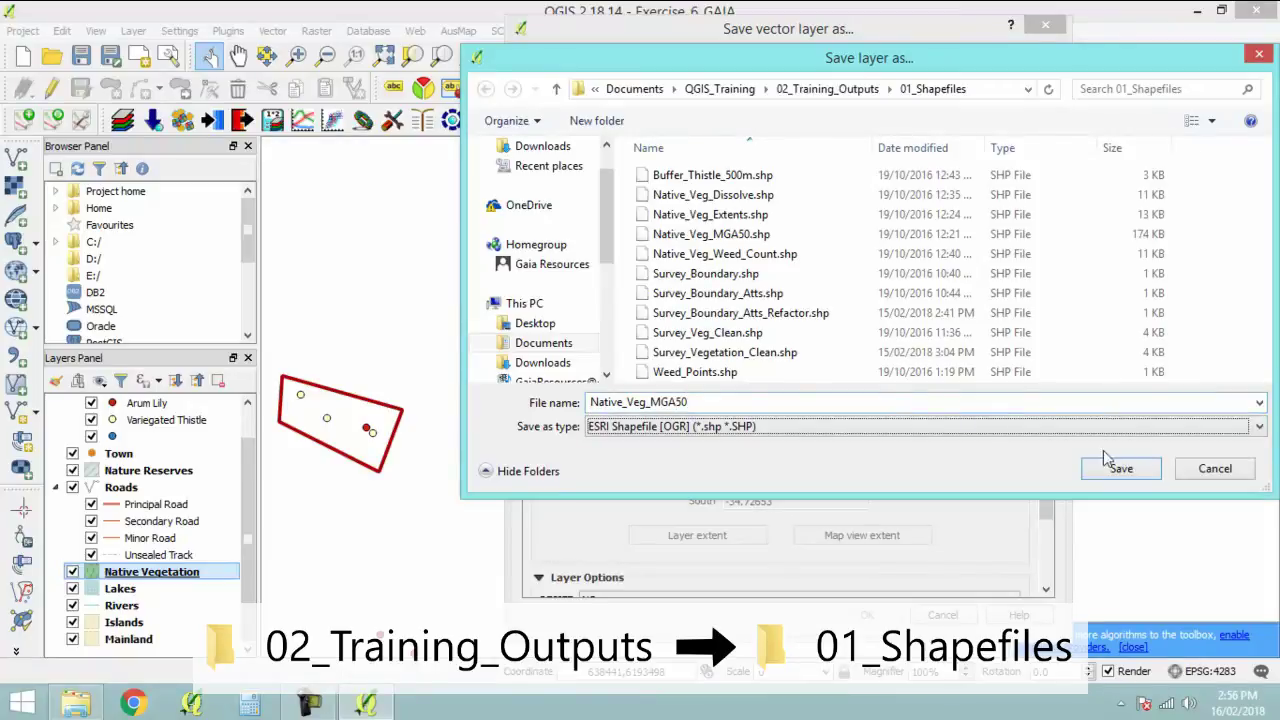
pyautogui.click(1120, 466)
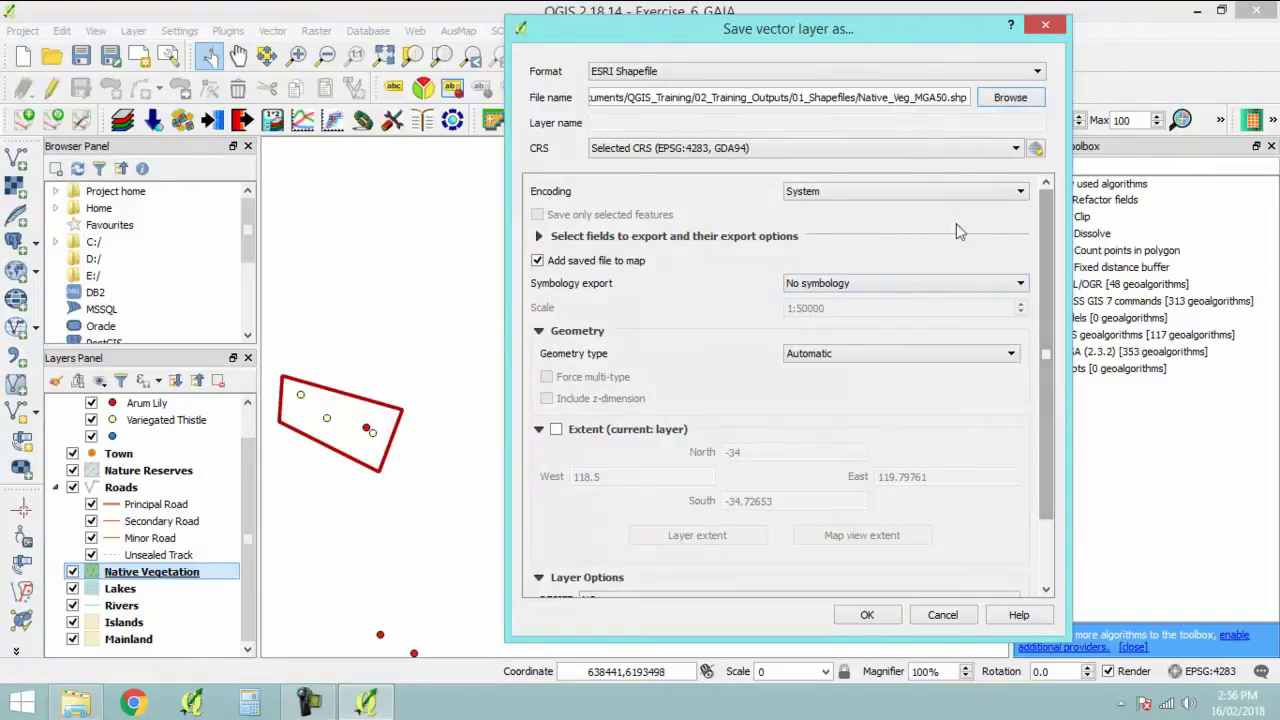
# Export with CRS EPSG:28350 - GDA94 / MGA zone 50, overwriting the existing file, and zoom to the Native_Veg_MGA50 layer.
pyautogui.click(897, 147)
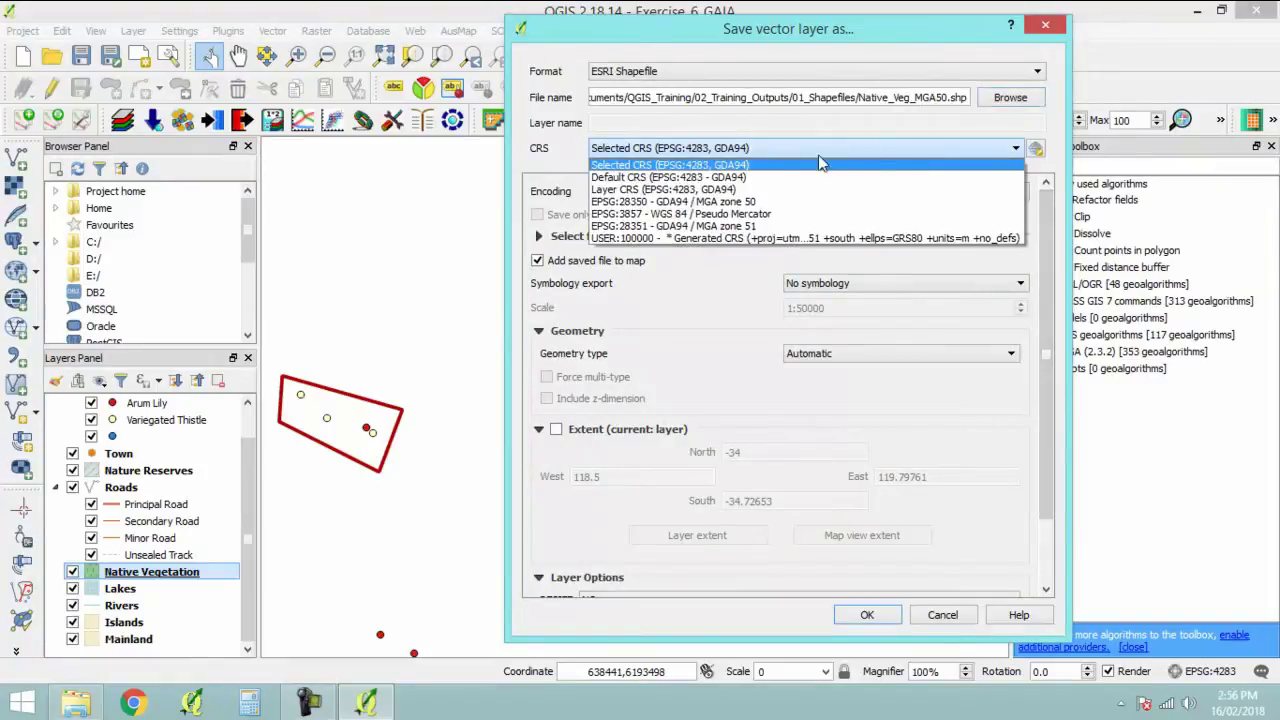
pyautogui.click(712, 205)
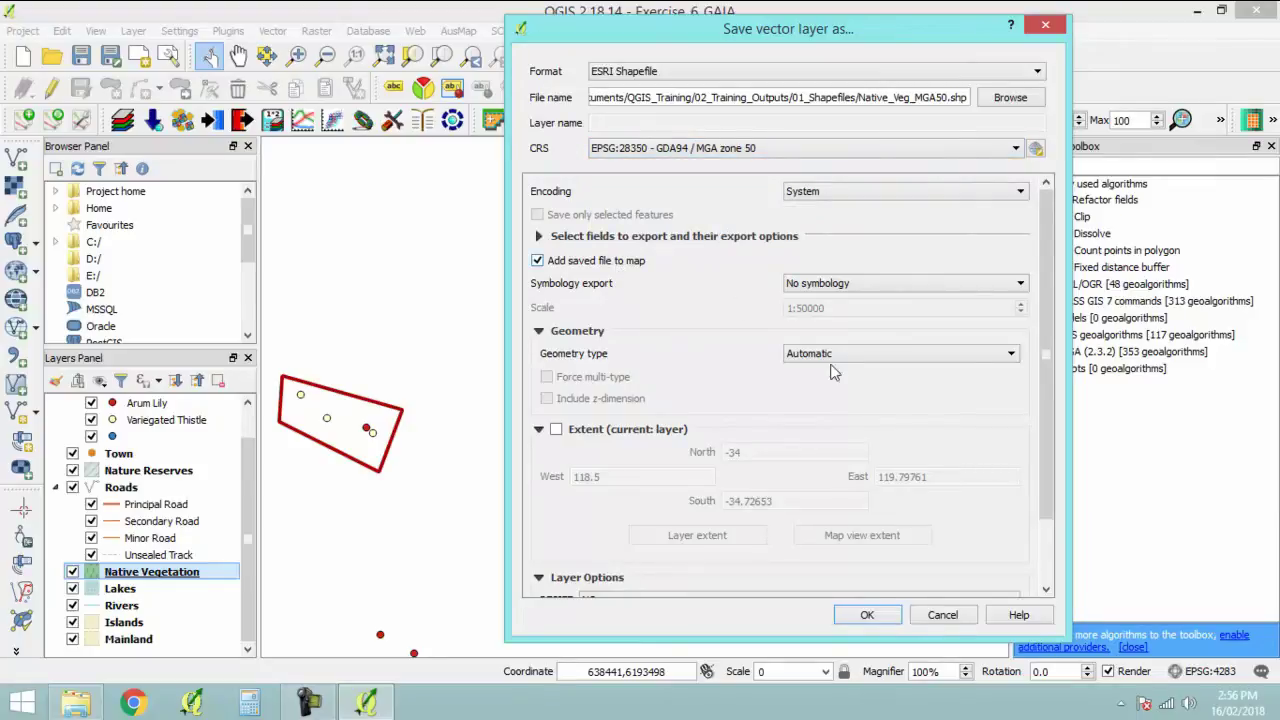
pyautogui.click(867, 617)
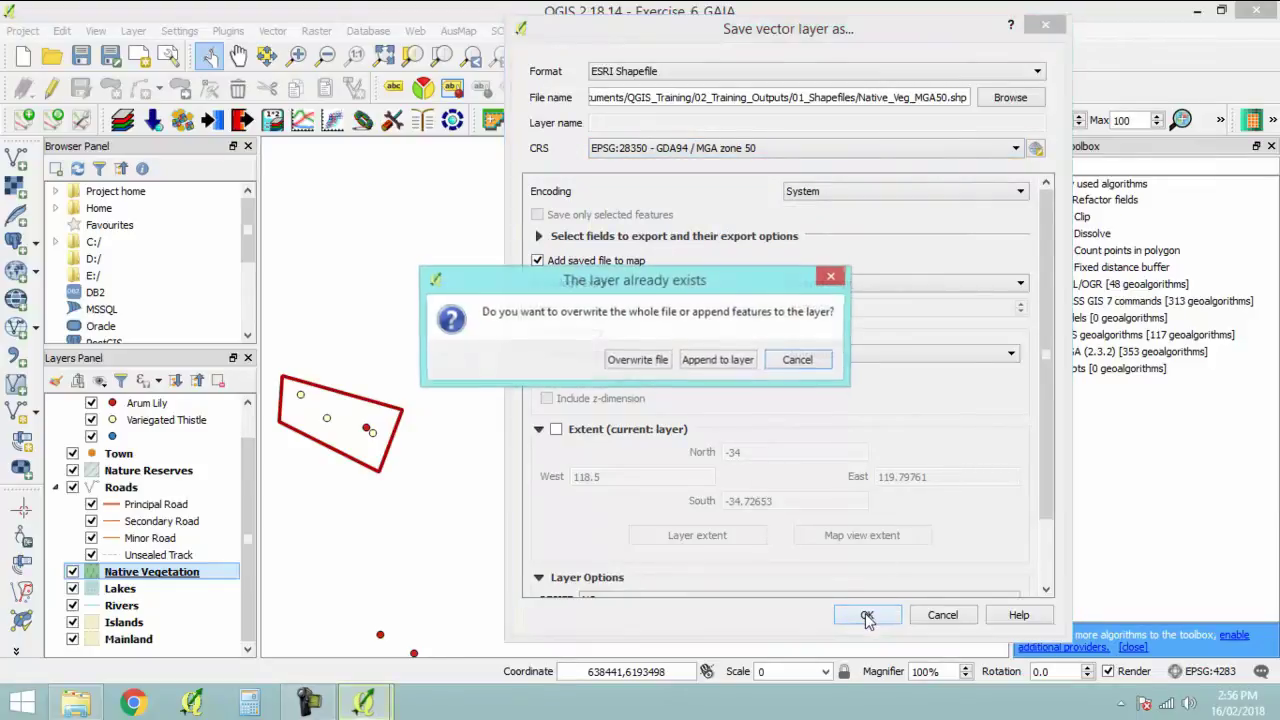
pyautogui.click(651, 366)
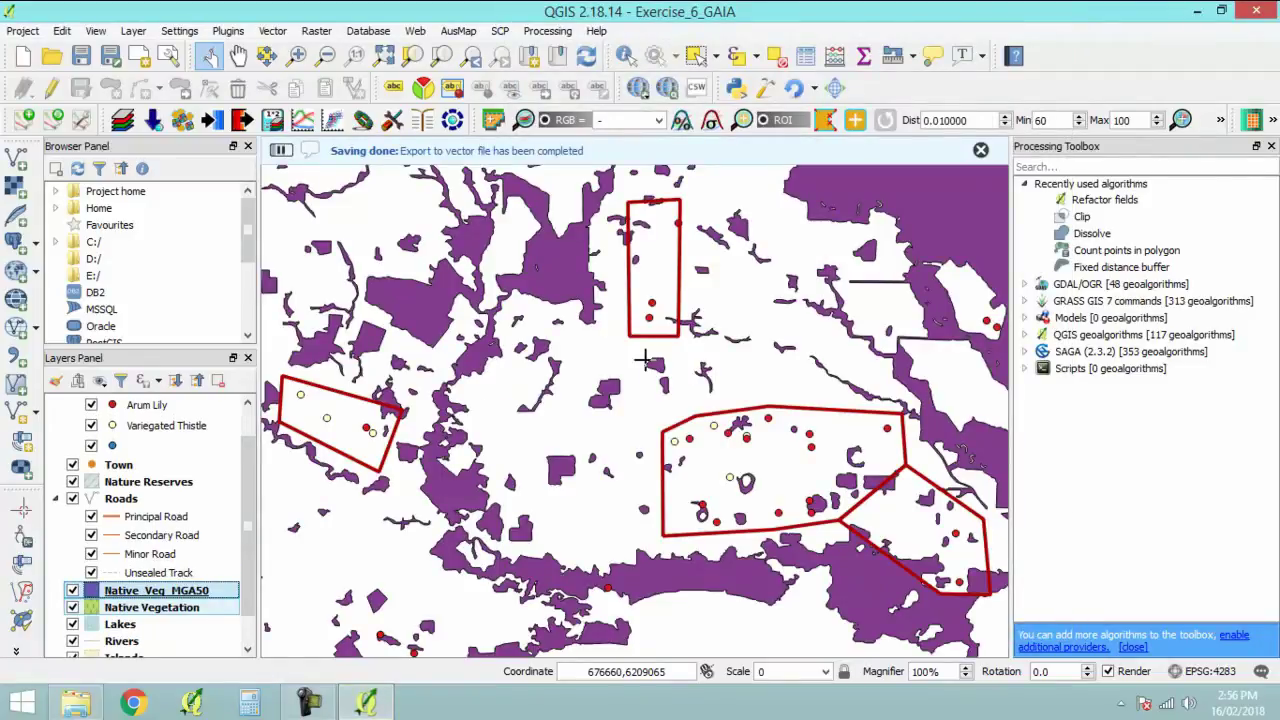
pyautogui.rightClick(165, 597)
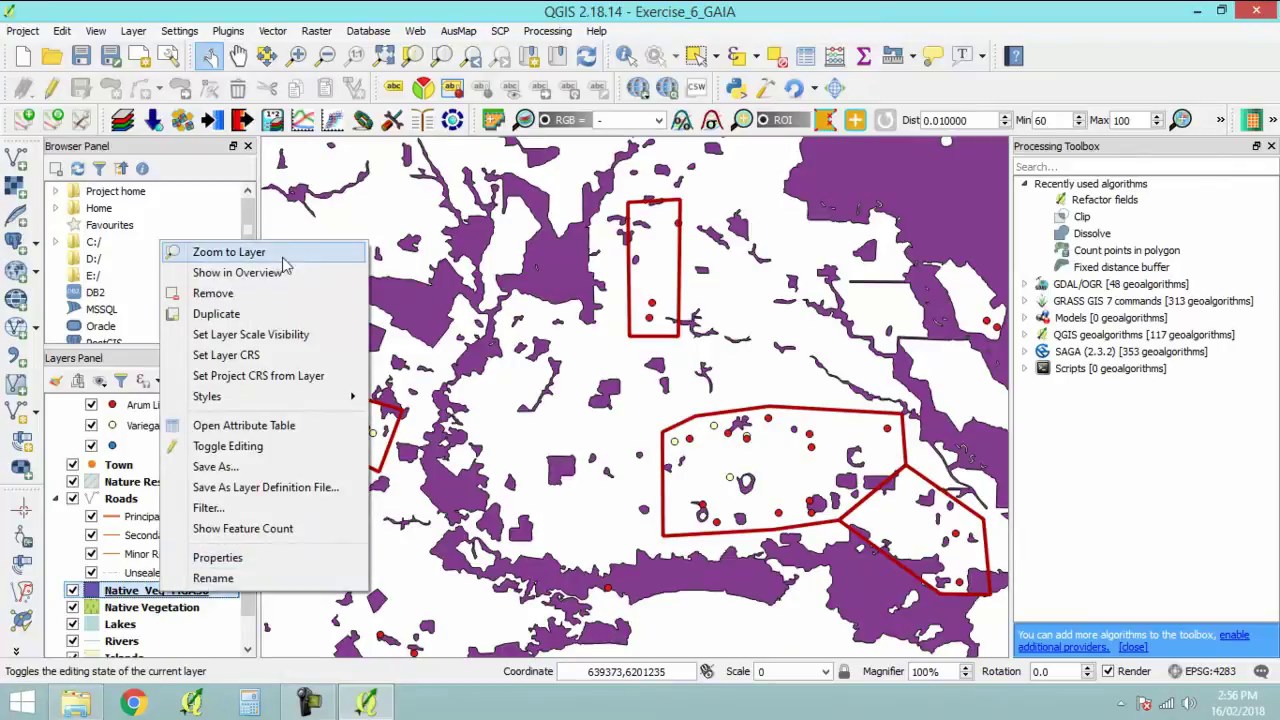
pyautogui.click(235, 249)
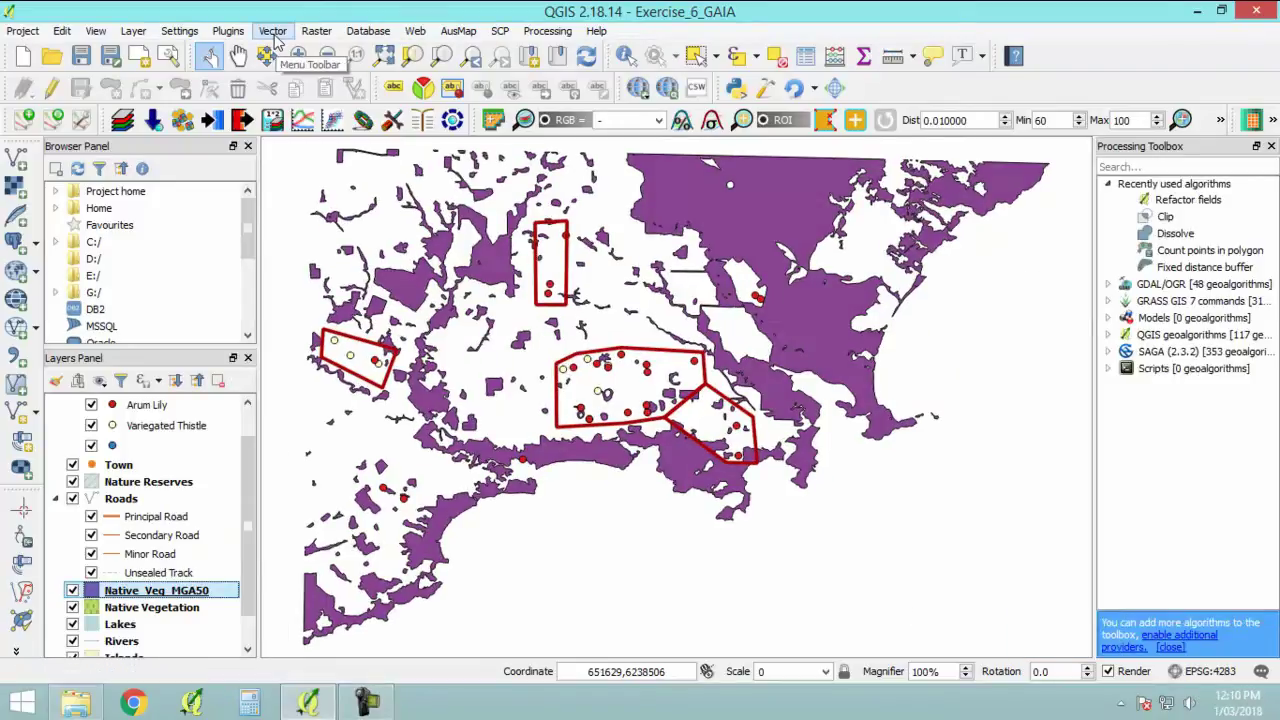
# Set up the Clip geoprocessing tool with Native_Veg_MGA50 as input layer and Survey Boundary Final as clip layer.
pyautogui.click(272, 31)
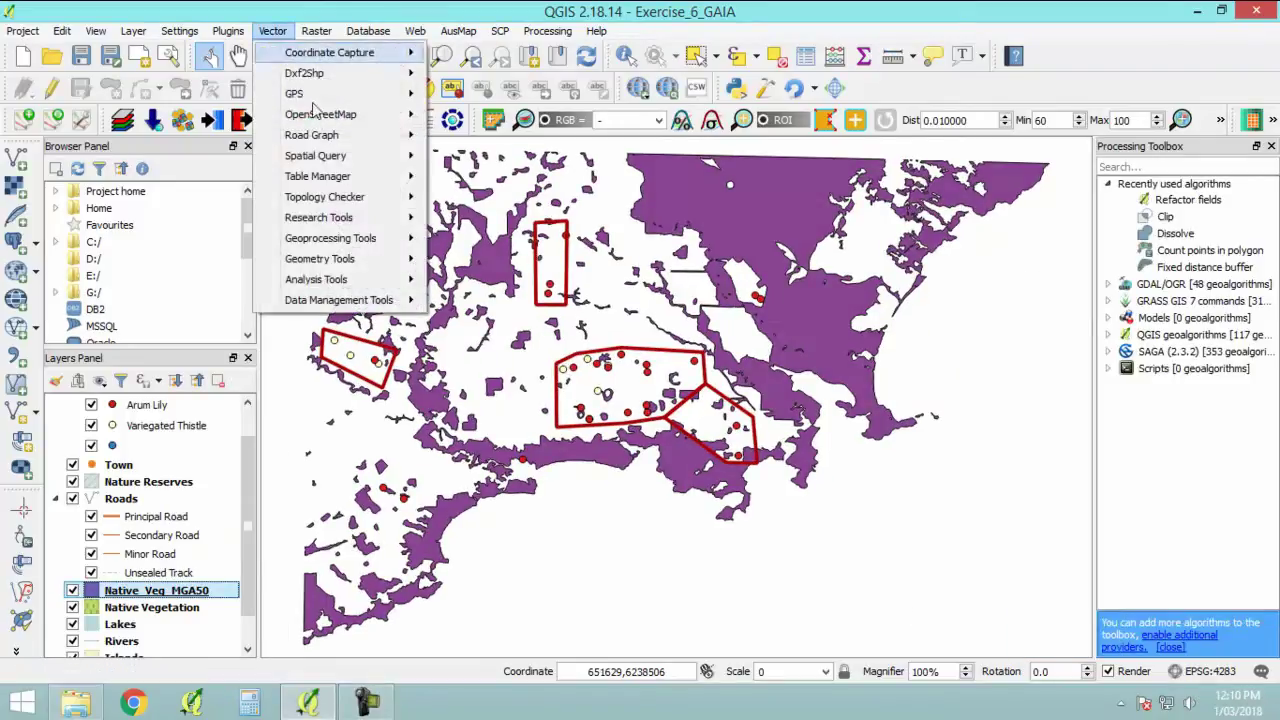
pyautogui.moveTo(380, 247)
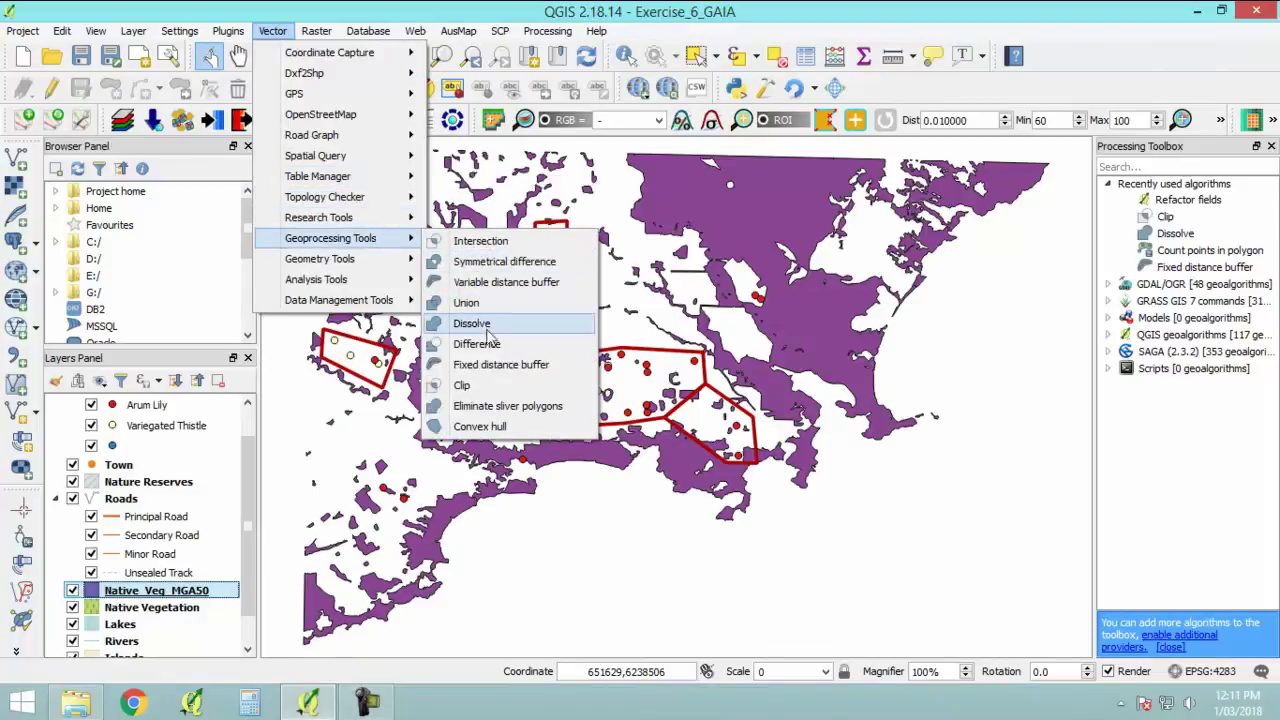
pyautogui.click(478, 390)
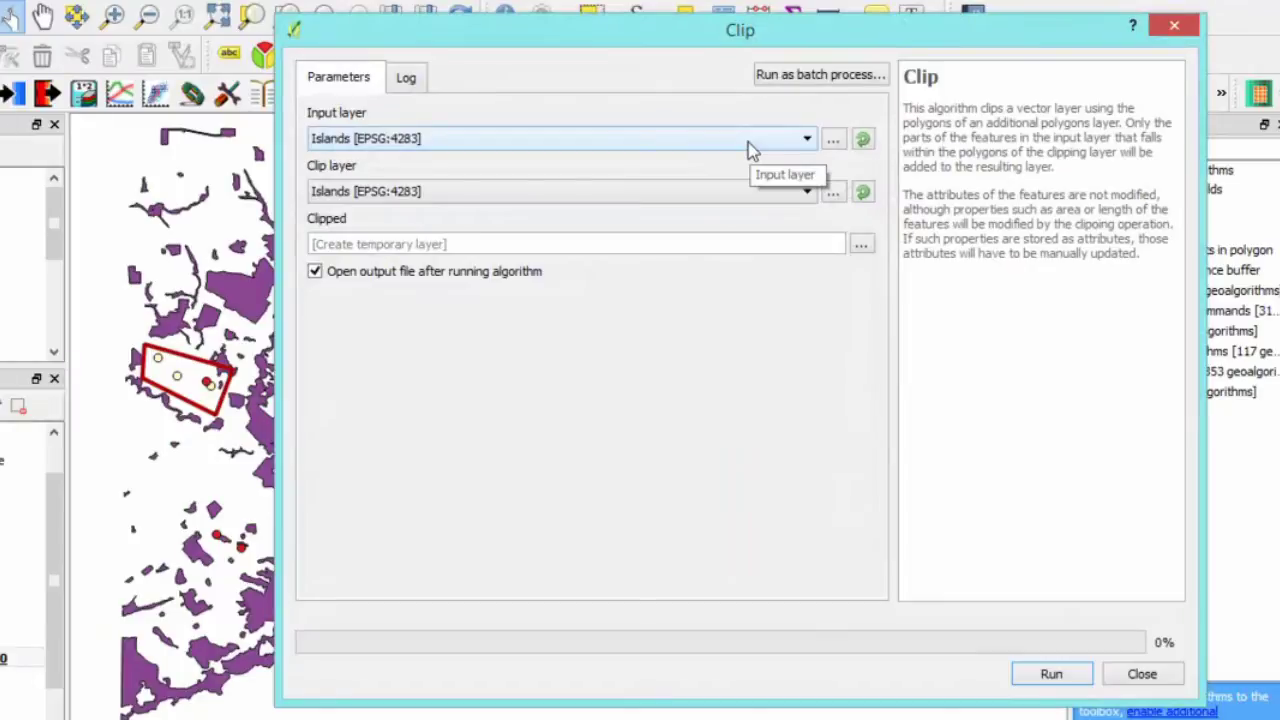
pyautogui.click(748, 142)
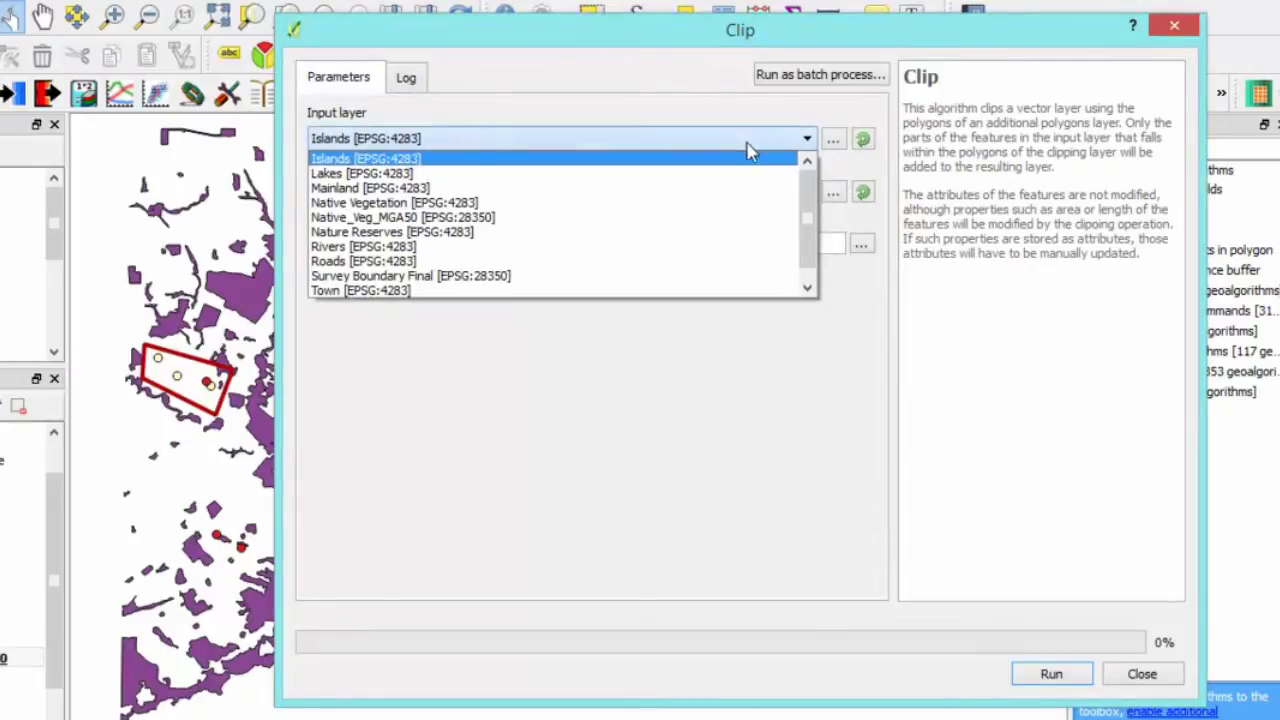
pyautogui.click(487, 218)
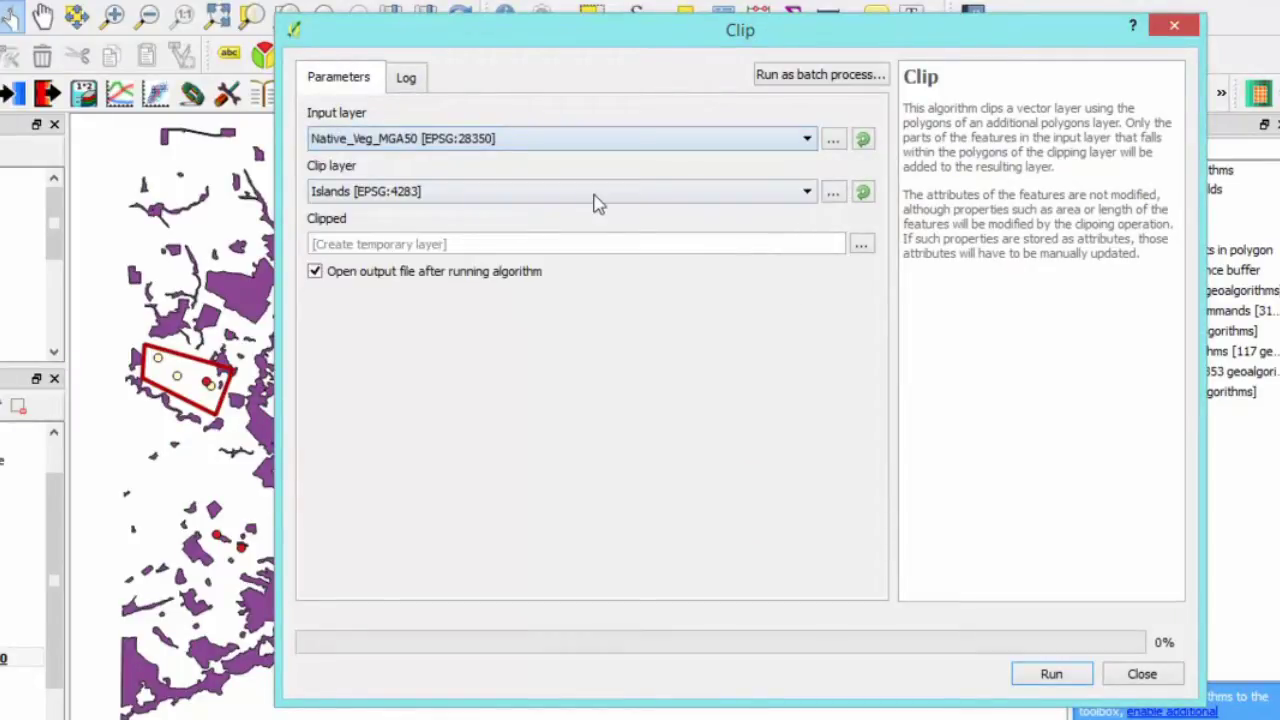
pyautogui.click(597, 192)
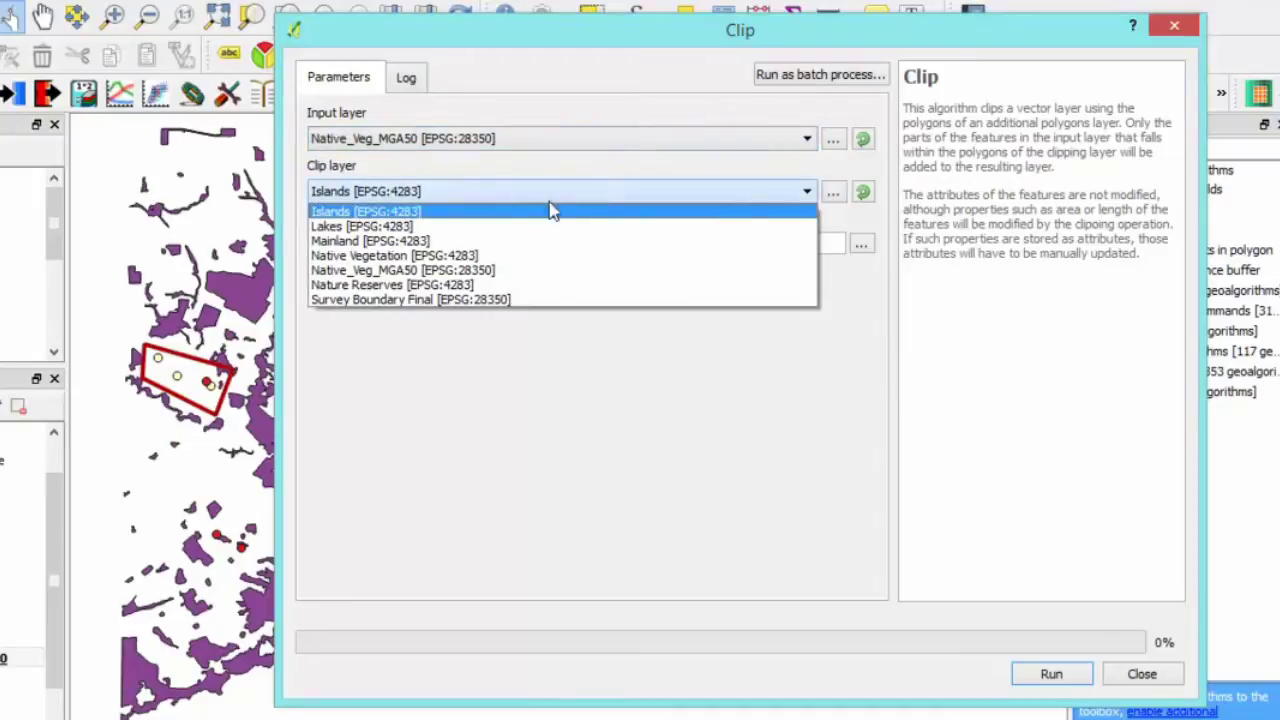
pyautogui.click(452, 300)
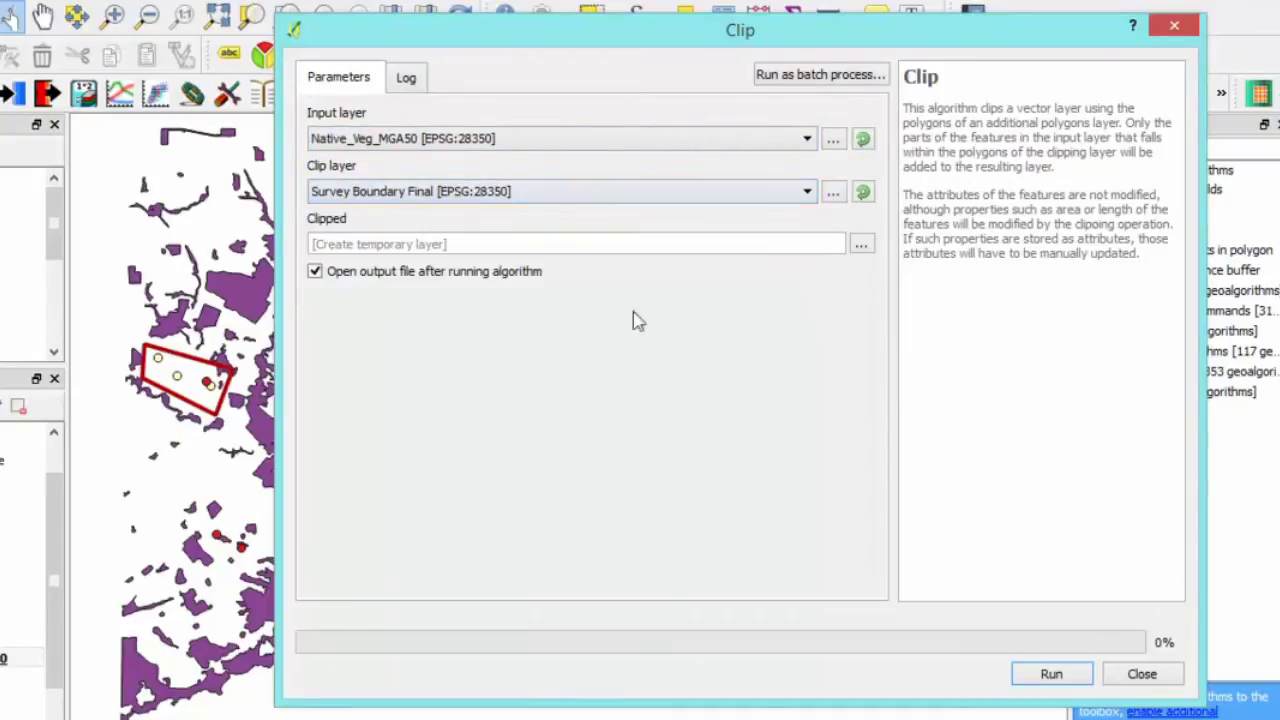
# Save the clip output as Native_Veg_Extents in the 02_Training_Outputs/01_Shapefiles folder and run the Clip tool.
pyautogui.click(862, 245)
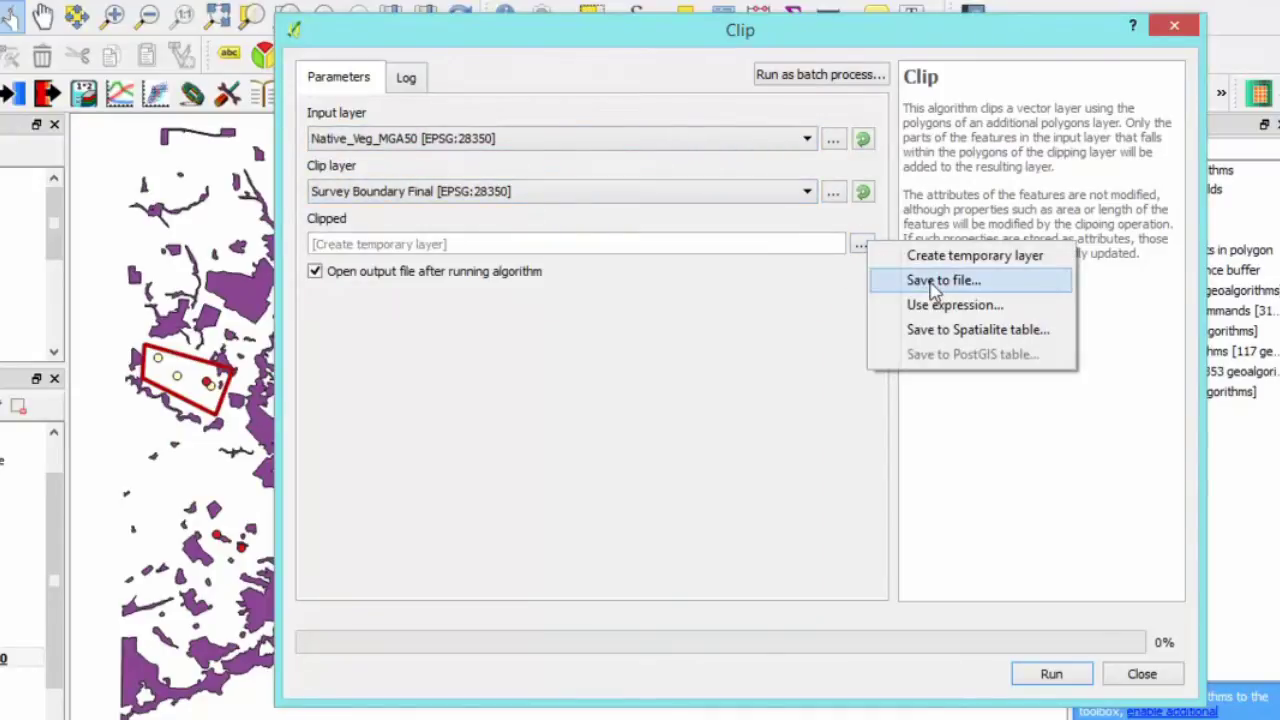
pyautogui.click(940, 284)
pyautogui.click(898, 170)
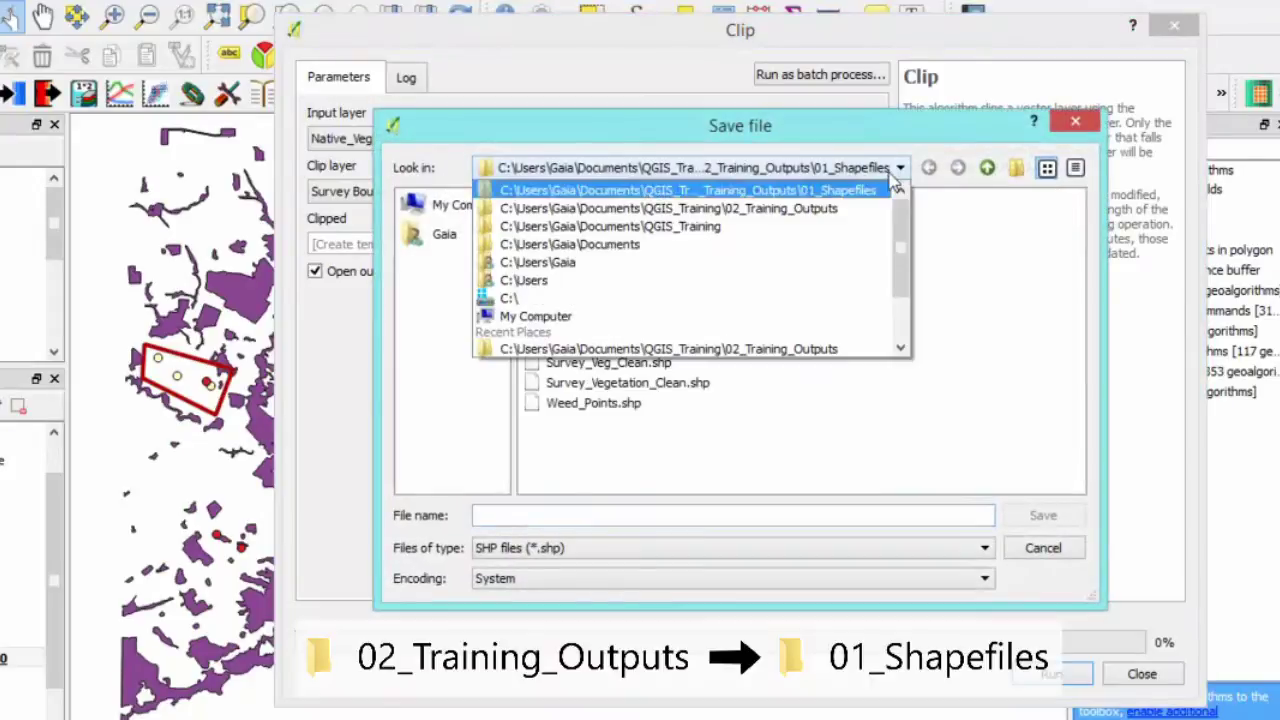
pyautogui.click(783, 192)
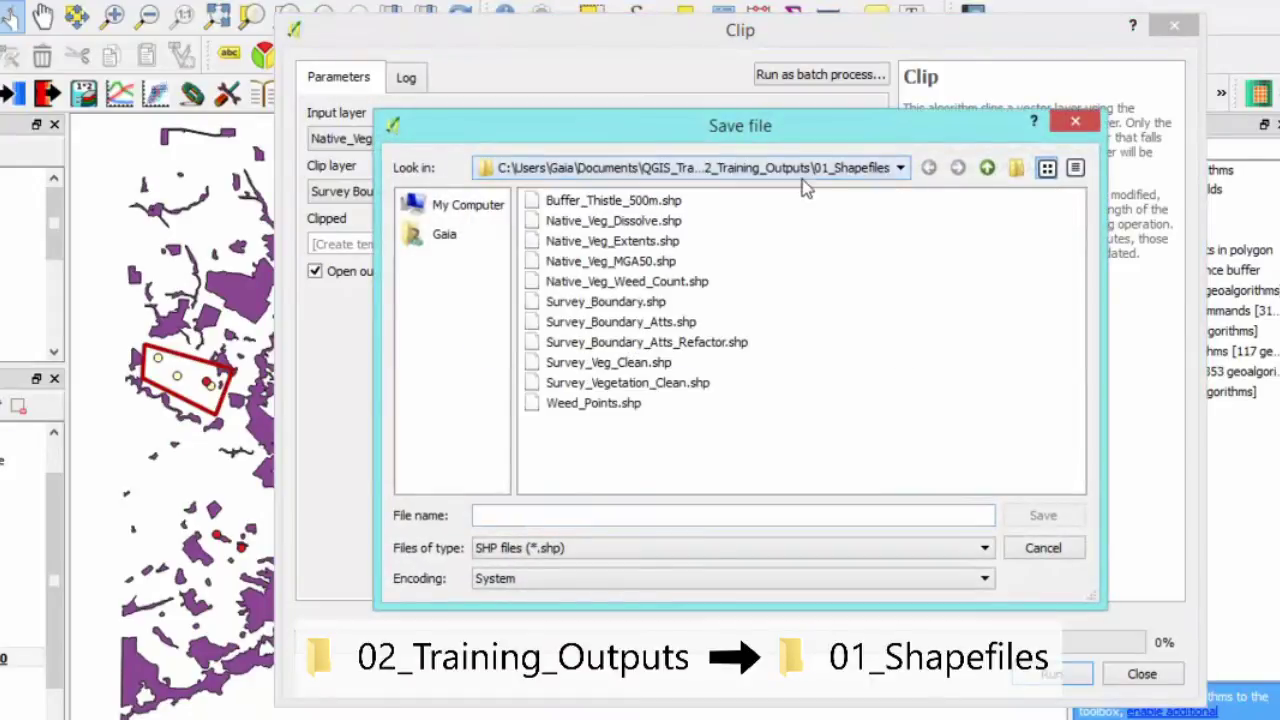
pyautogui.click(692, 510)
pyautogui.write('Nati')
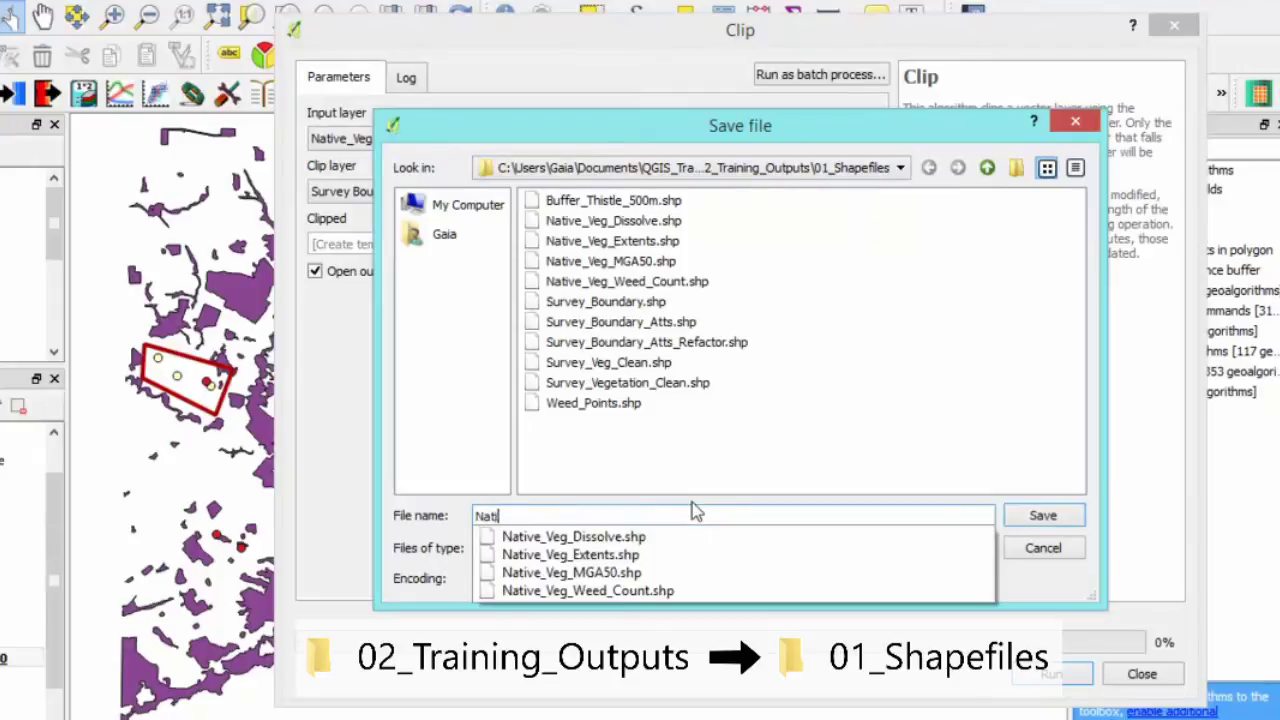
pyautogui.write('ve_Veg_Extents')
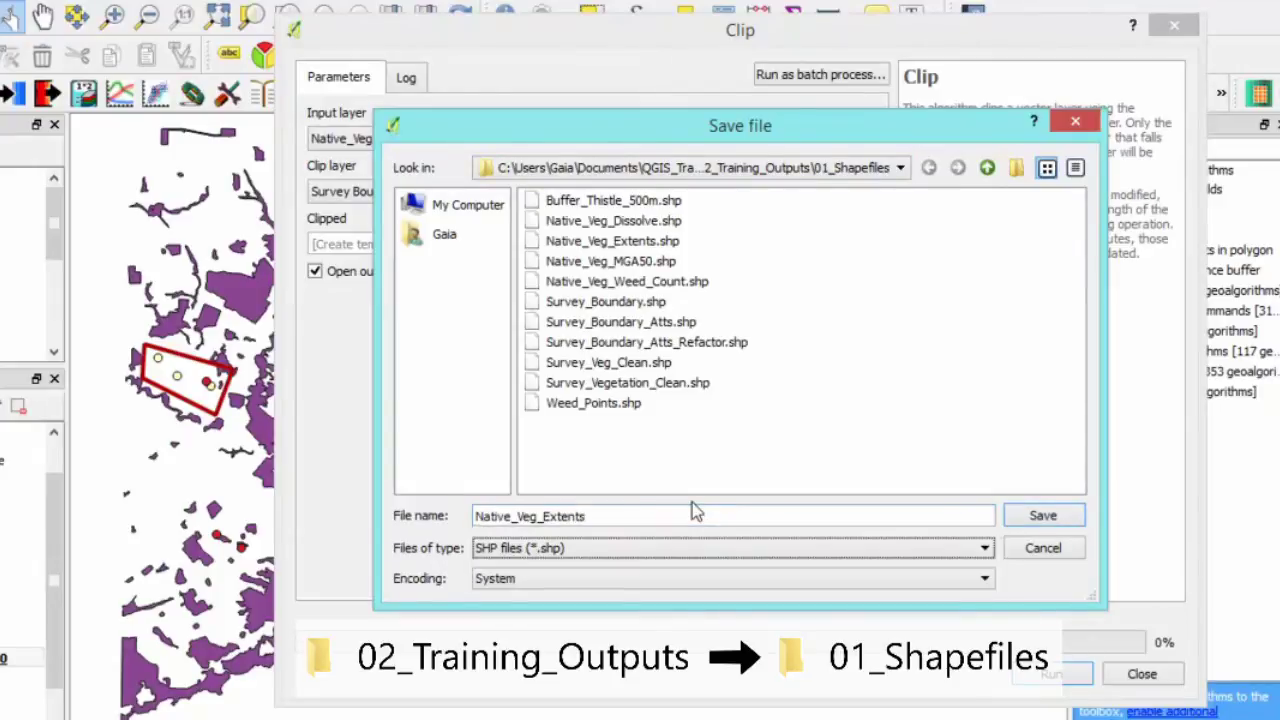
pyautogui.click(1074, 518)
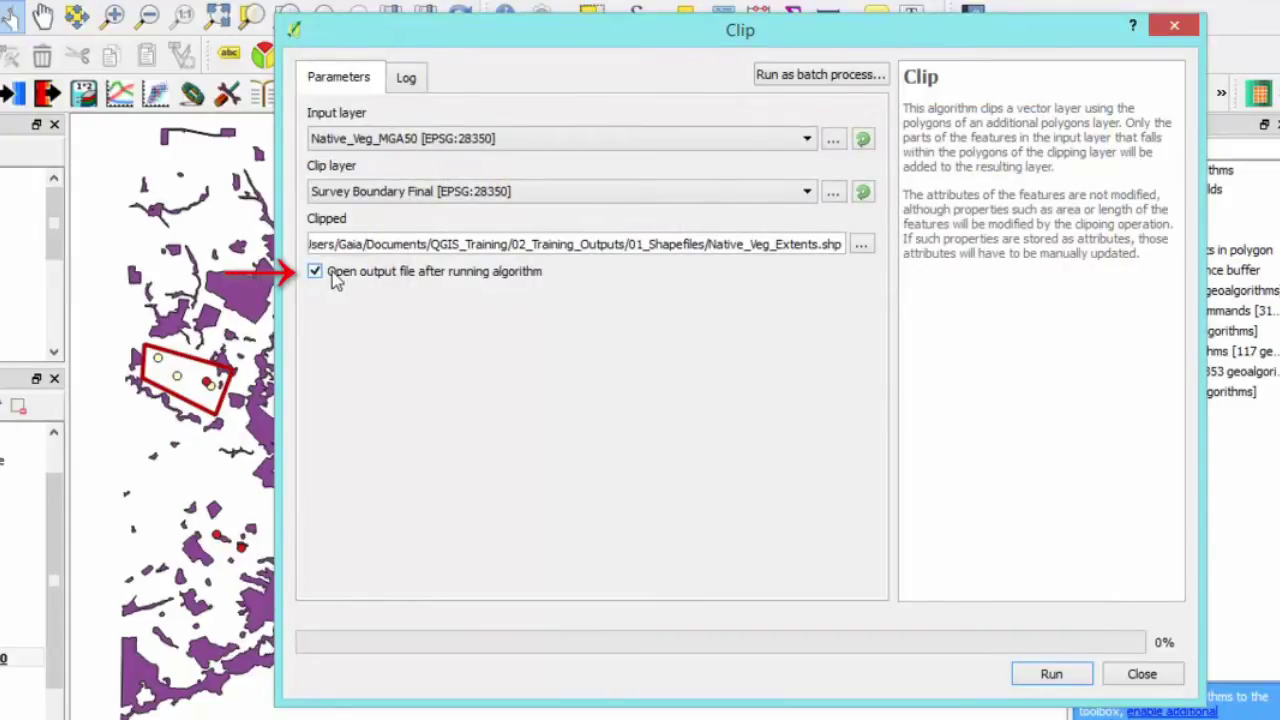
pyautogui.click(1051, 674)
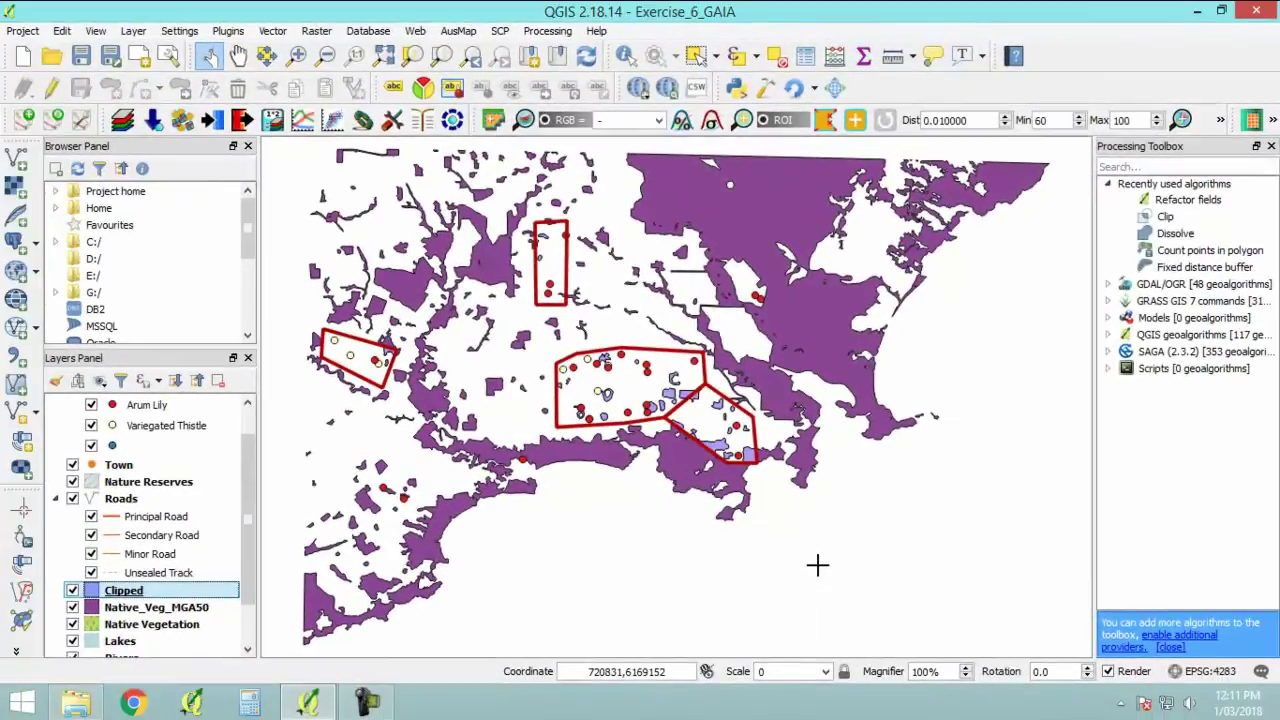
# Rename the Clipped layer as Native_Veg_Extents.
pyautogui.rightClick(134, 592)
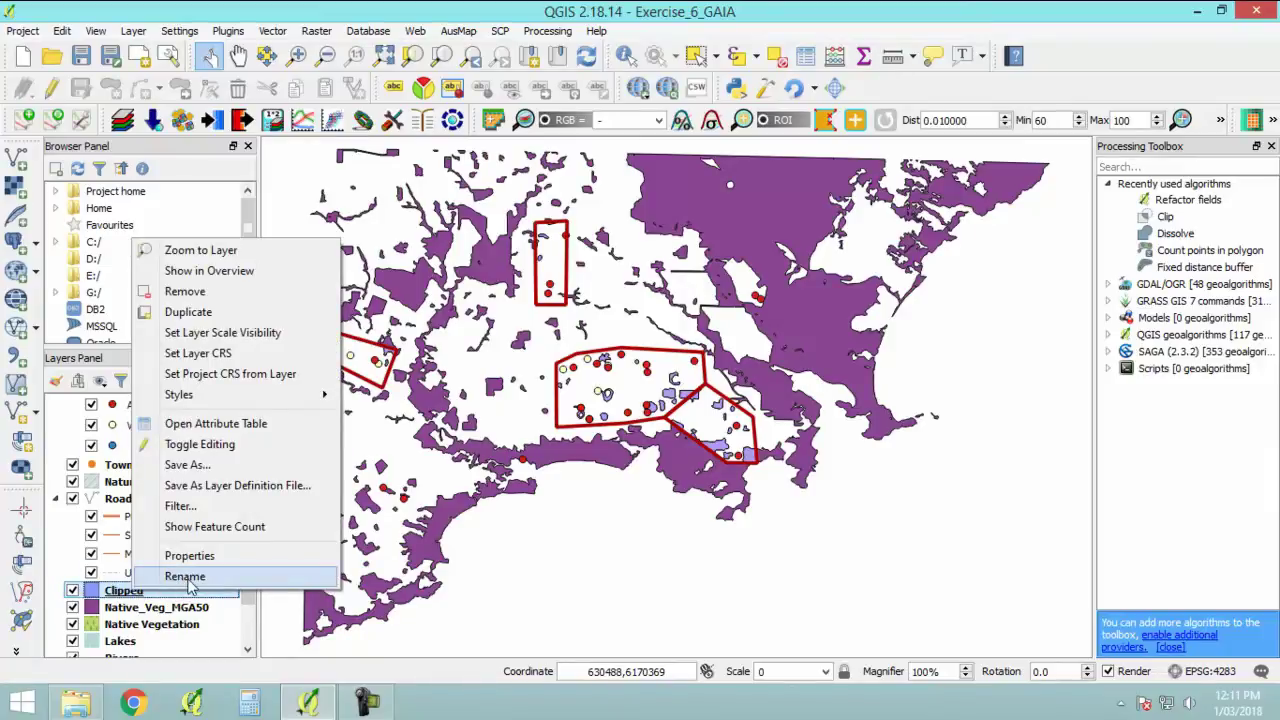
pyautogui.click(180, 576)
pyautogui.write('Native')
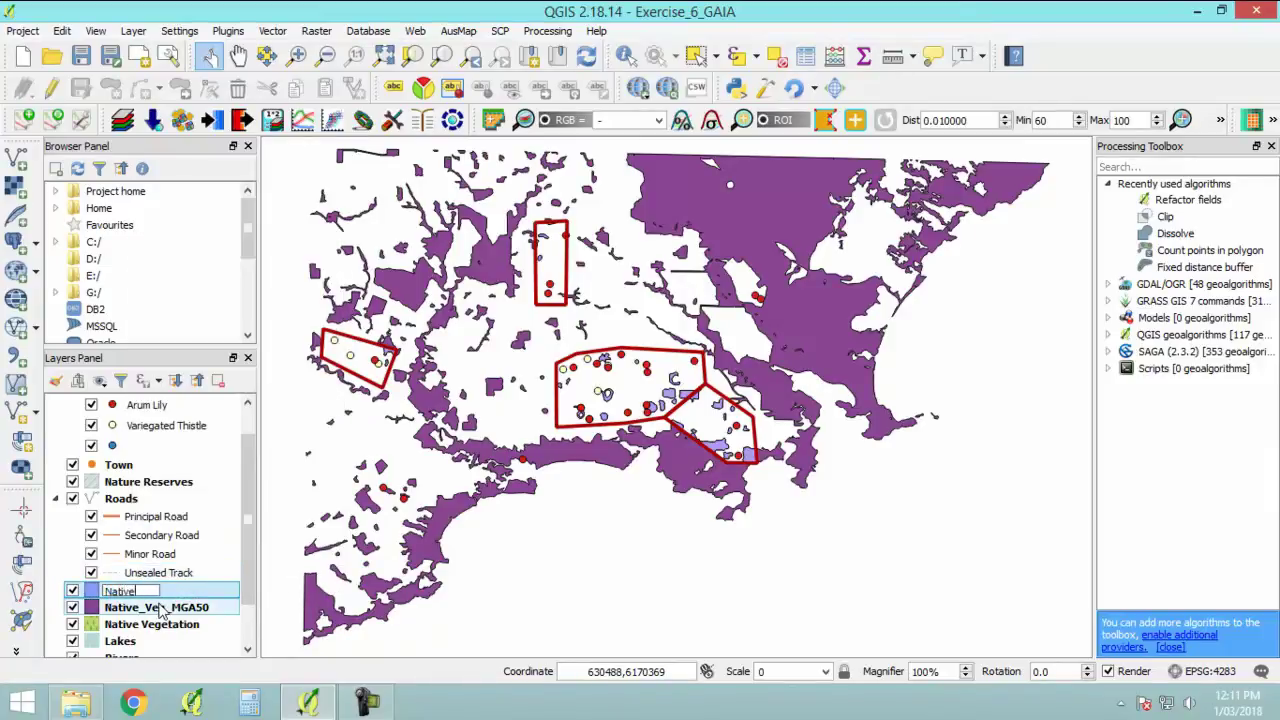
pyautogui.write('_Veg_Extents')
pyautogui.press('Return')
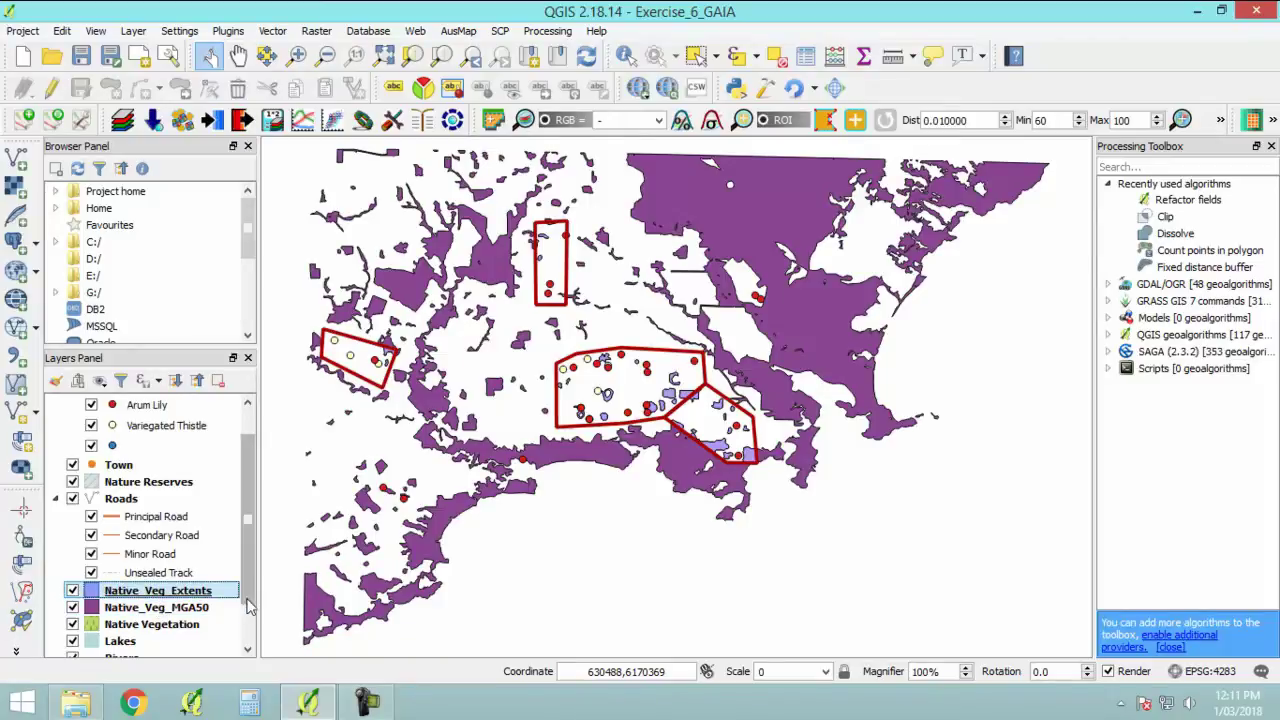
# Remove the Native_Veg_MGA50 layer from the project.
pyautogui.rightClick(175, 608)
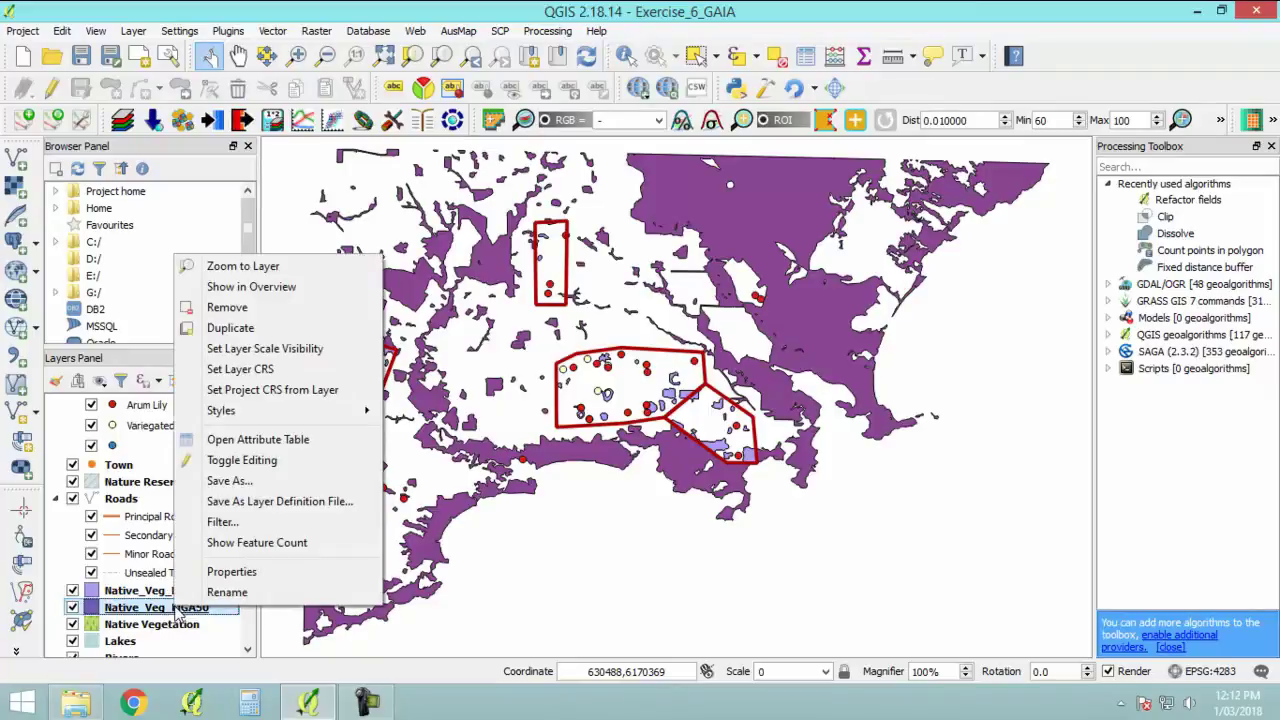
pyautogui.click(232, 308)
pyautogui.click(624, 372)
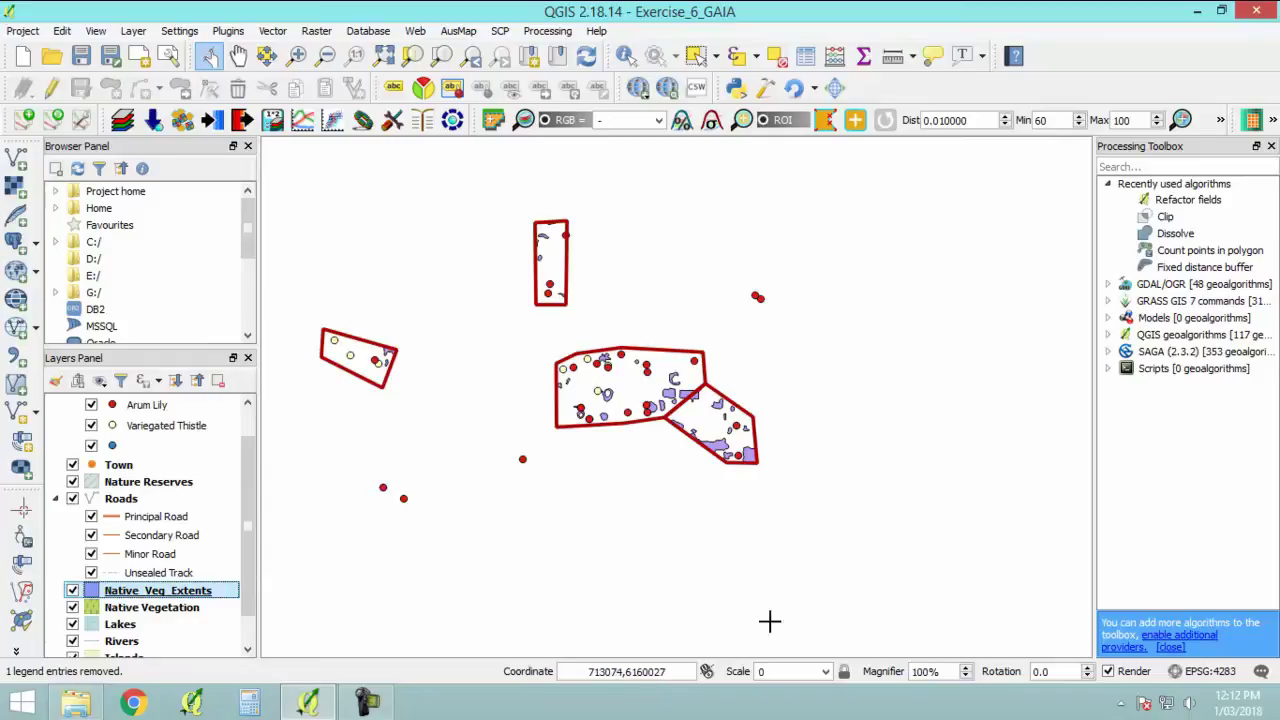
# Set up the Dissolve geoprocessing tool with Native_Veg_Extents as the input layer.
pyautogui.click(316, 31)
pyautogui.moveTo(272, 31)
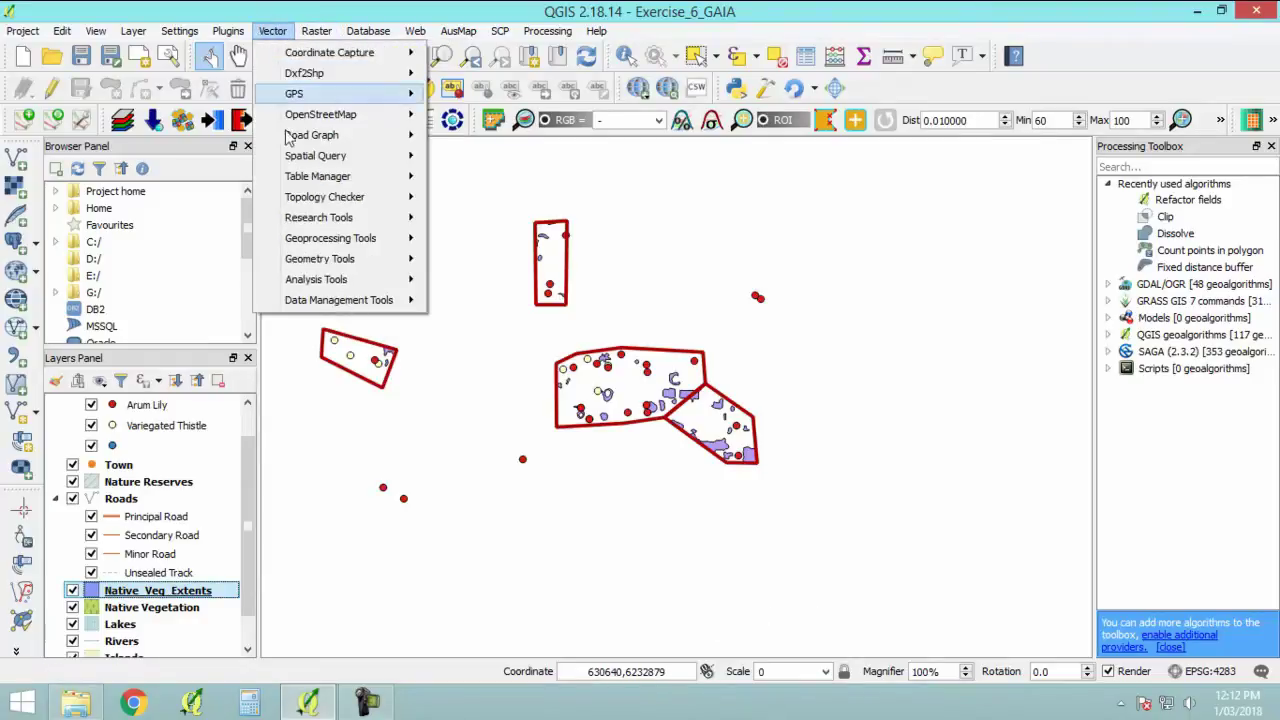
pyautogui.moveTo(340, 238)
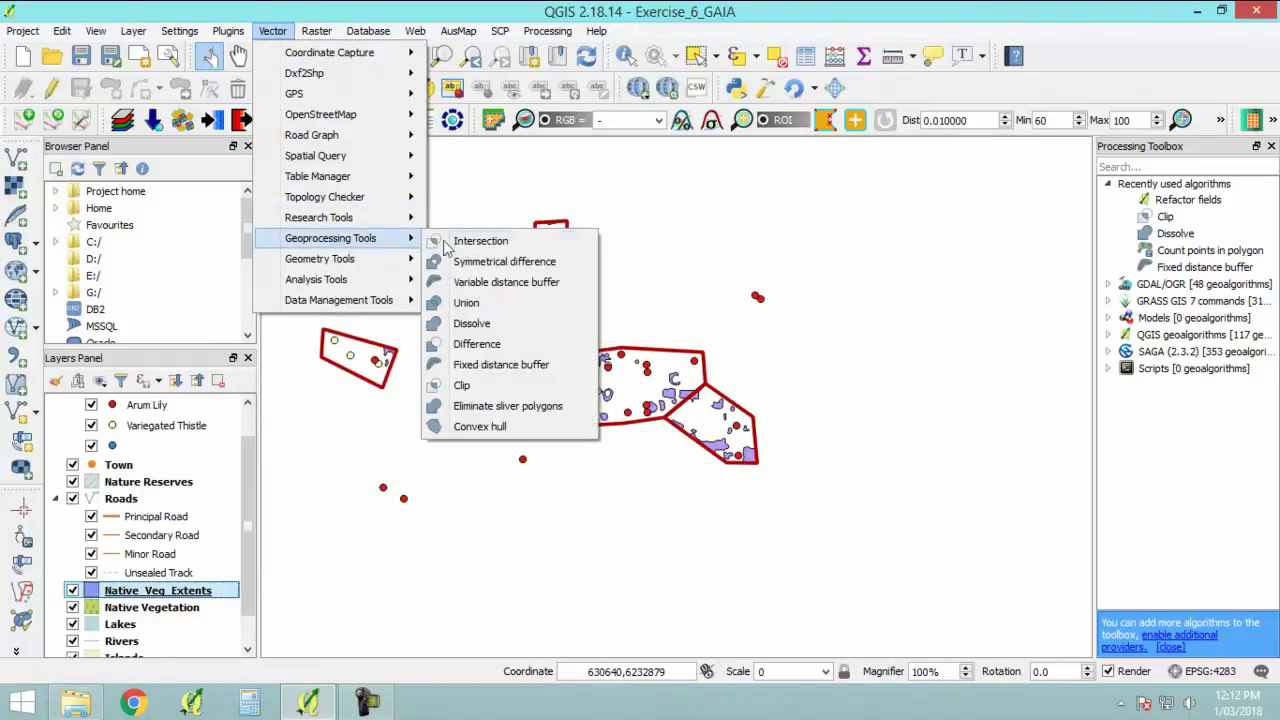
pyautogui.click(476, 325)
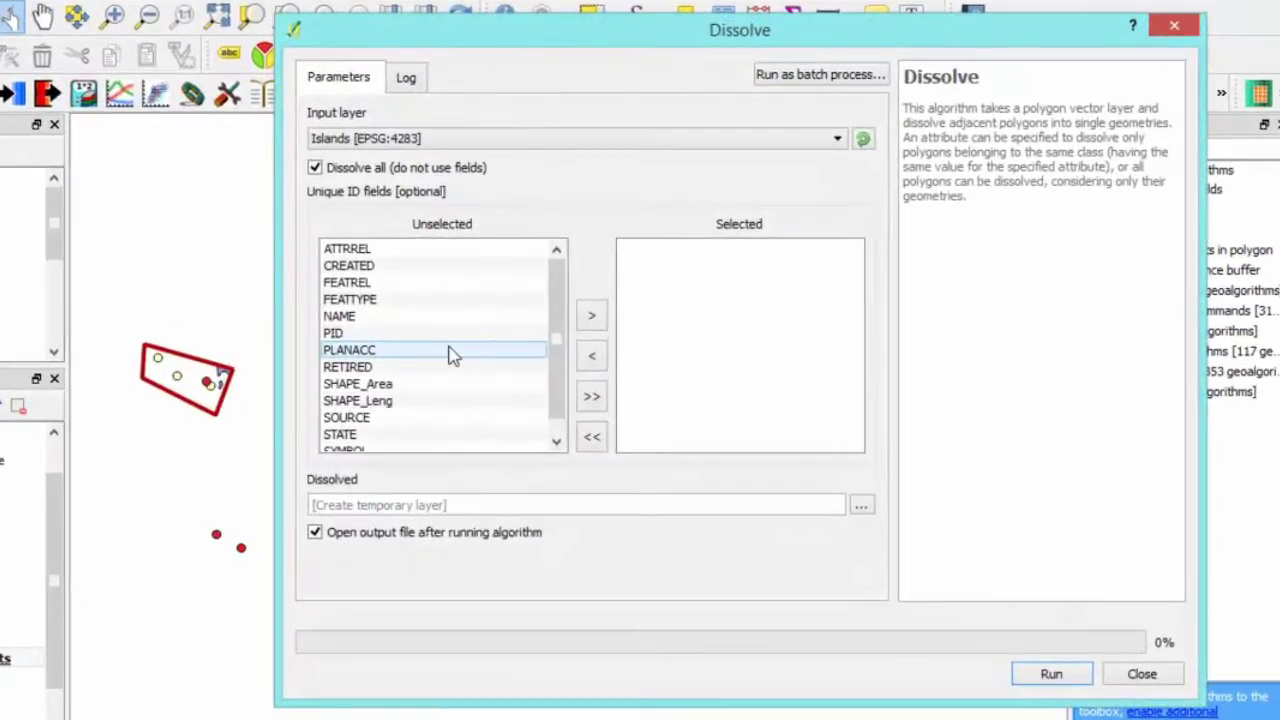
pyautogui.click(722, 152)
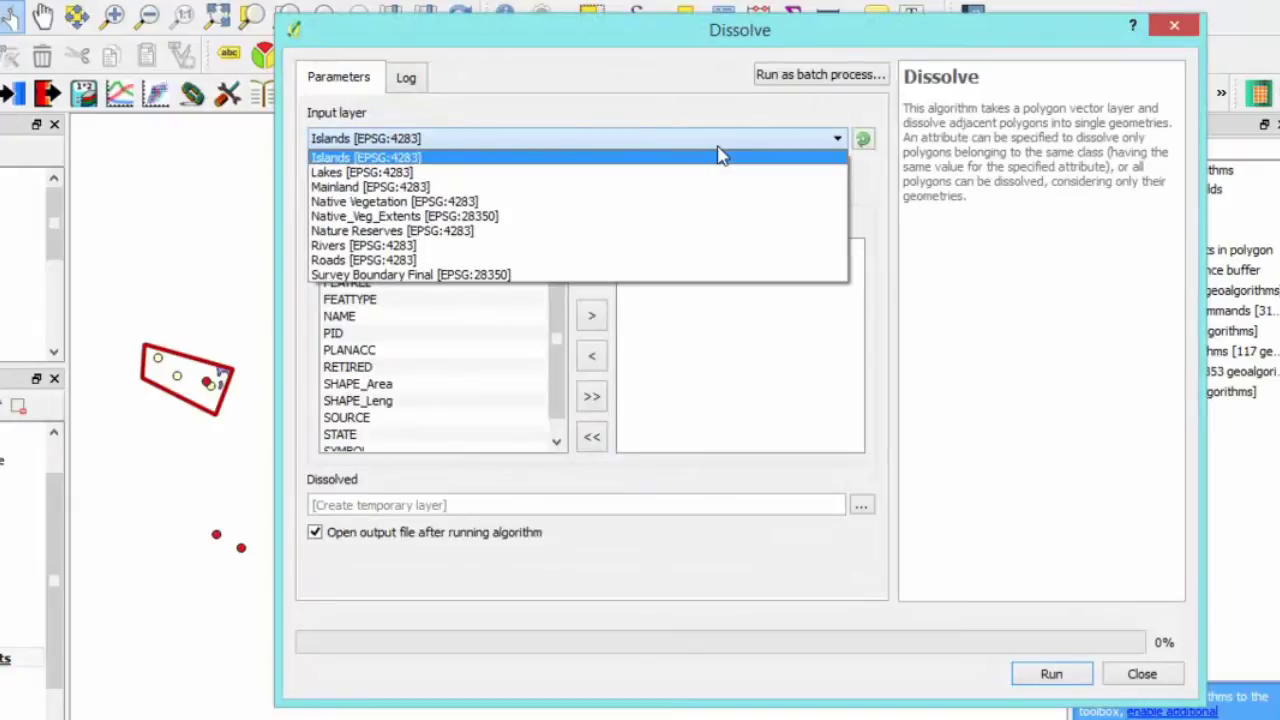
pyautogui.click(428, 216)
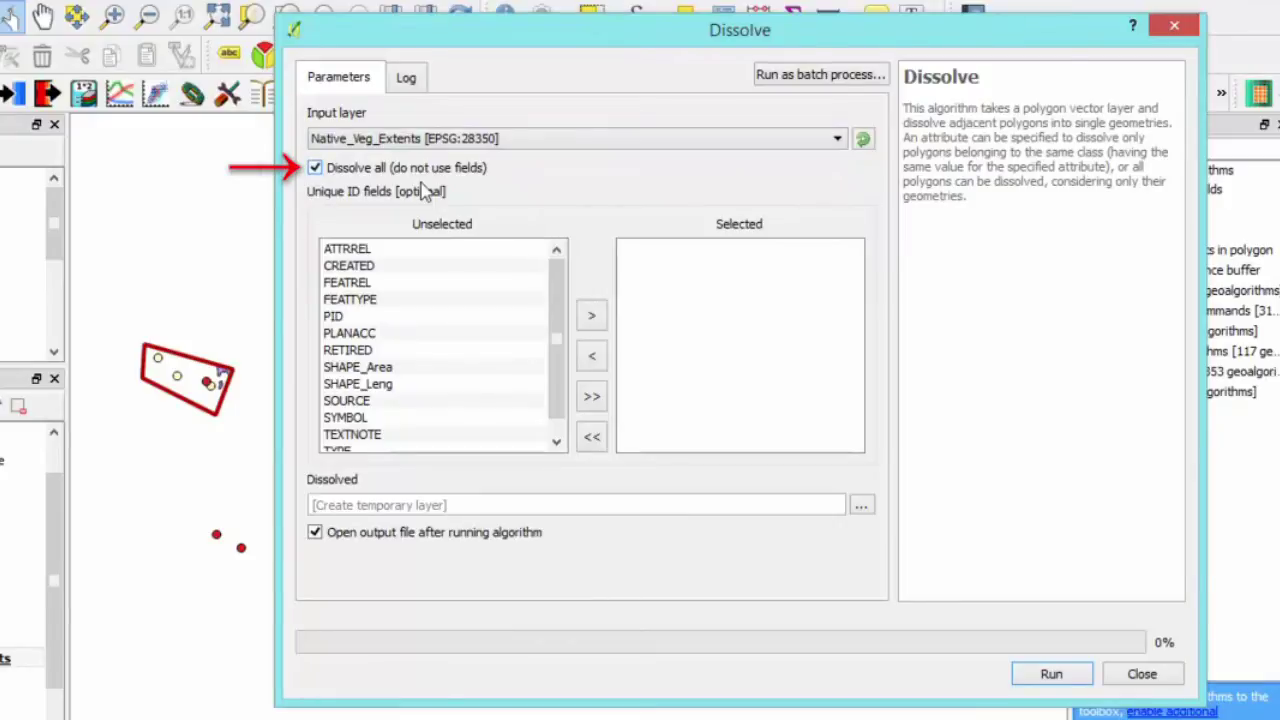
# Save the dissolve output as Native_Veg_Dissolve in the 02_Training_Outputs/01_Shapefiles folder and run the Dissolve tool.
pyautogui.click(862, 505)
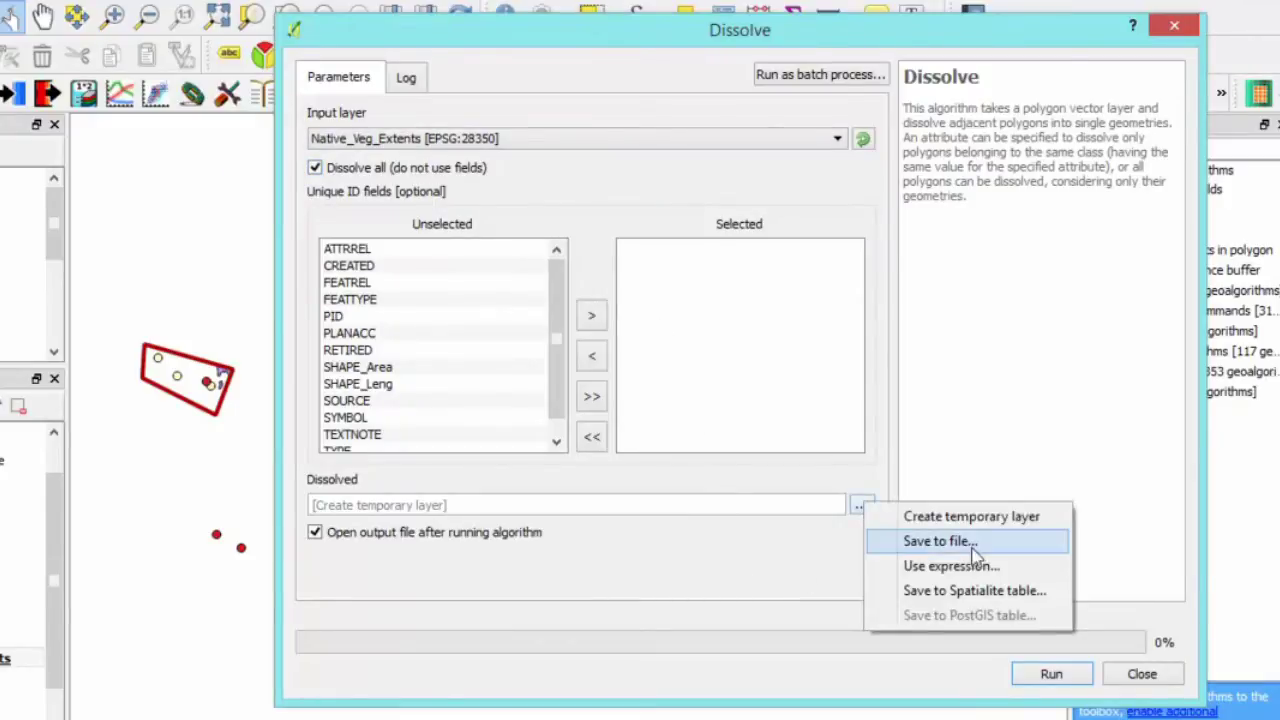
pyautogui.click(945, 544)
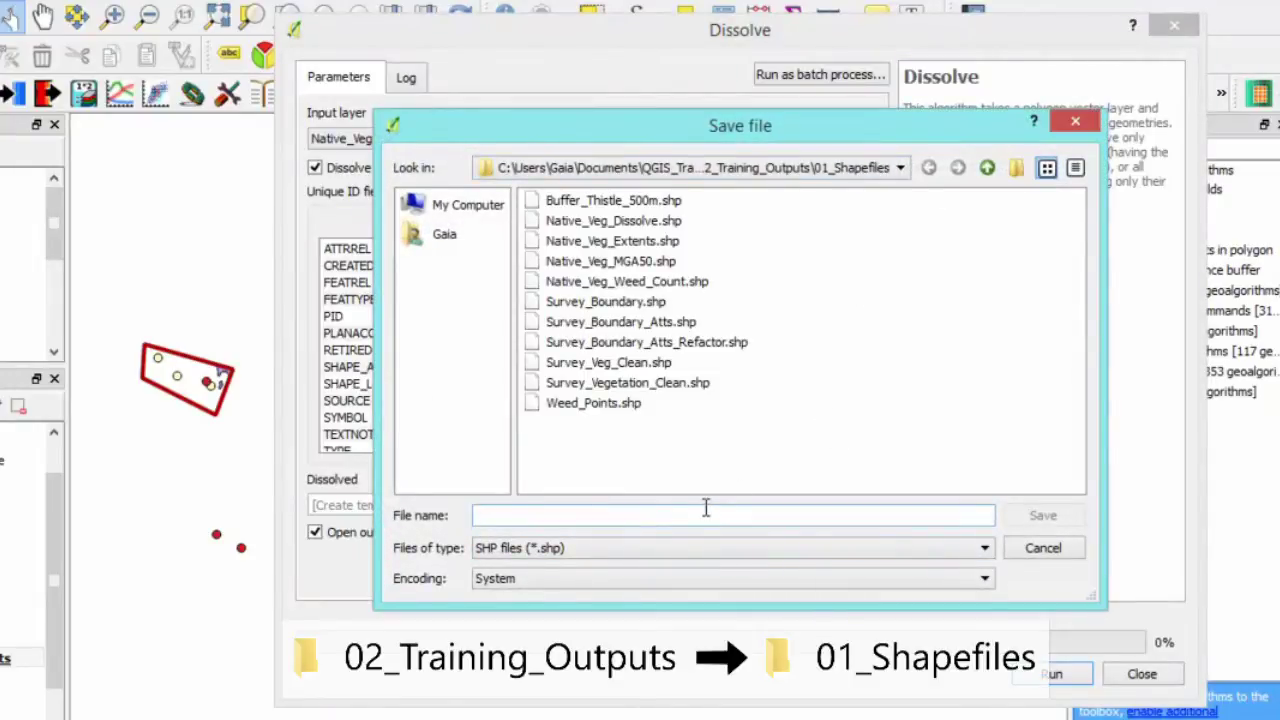
pyautogui.write('Native_Veg')
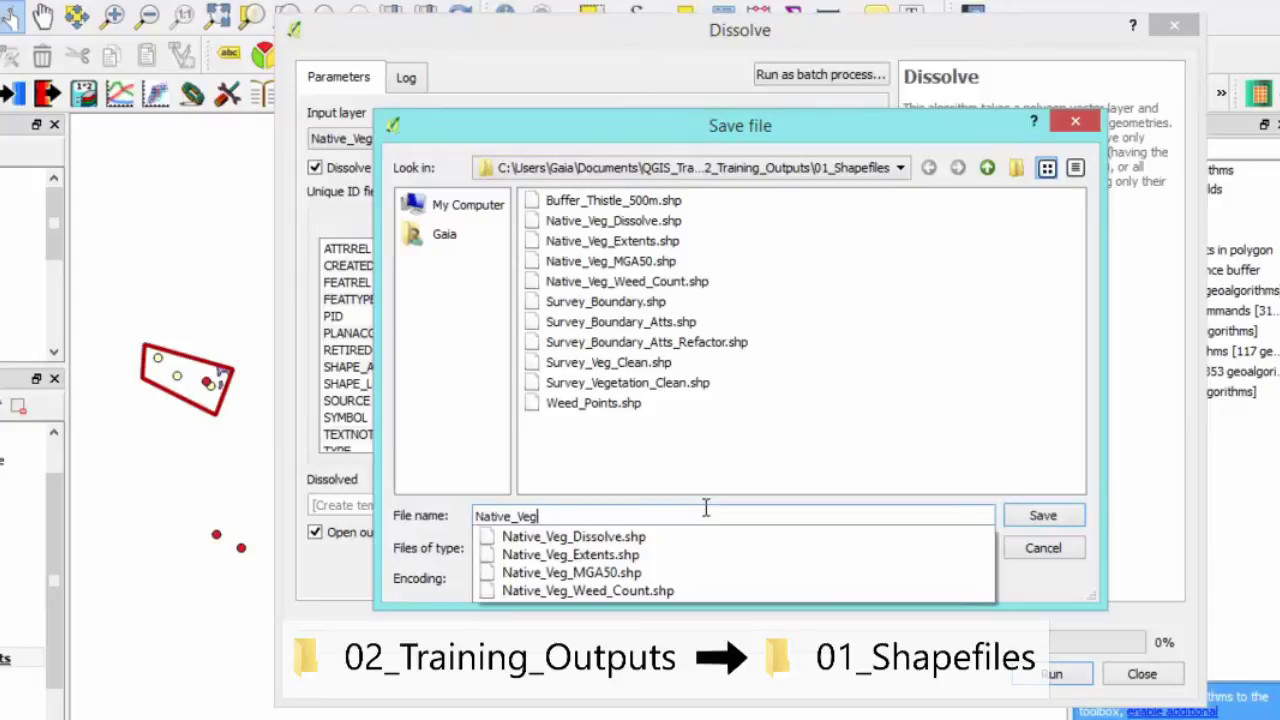
pyautogui.write('_Dissolve')
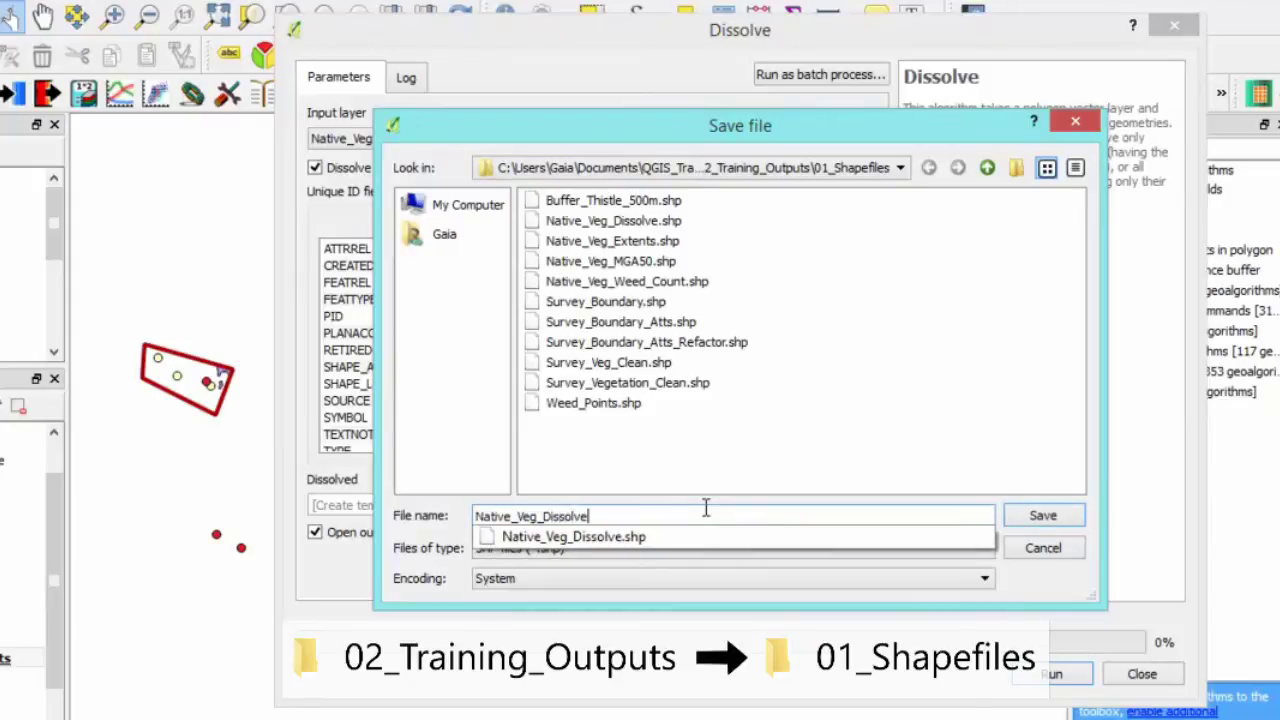
pyautogui.press('Escape')
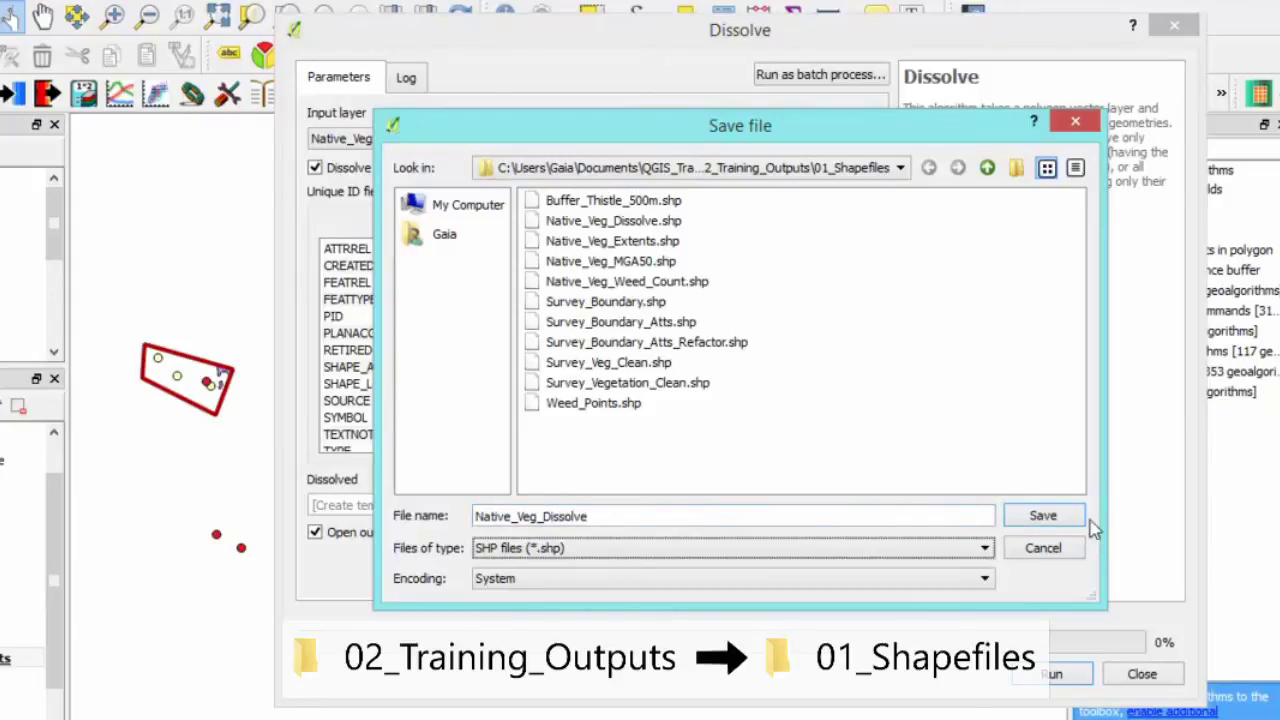
pyautogui.click(1041, 516)
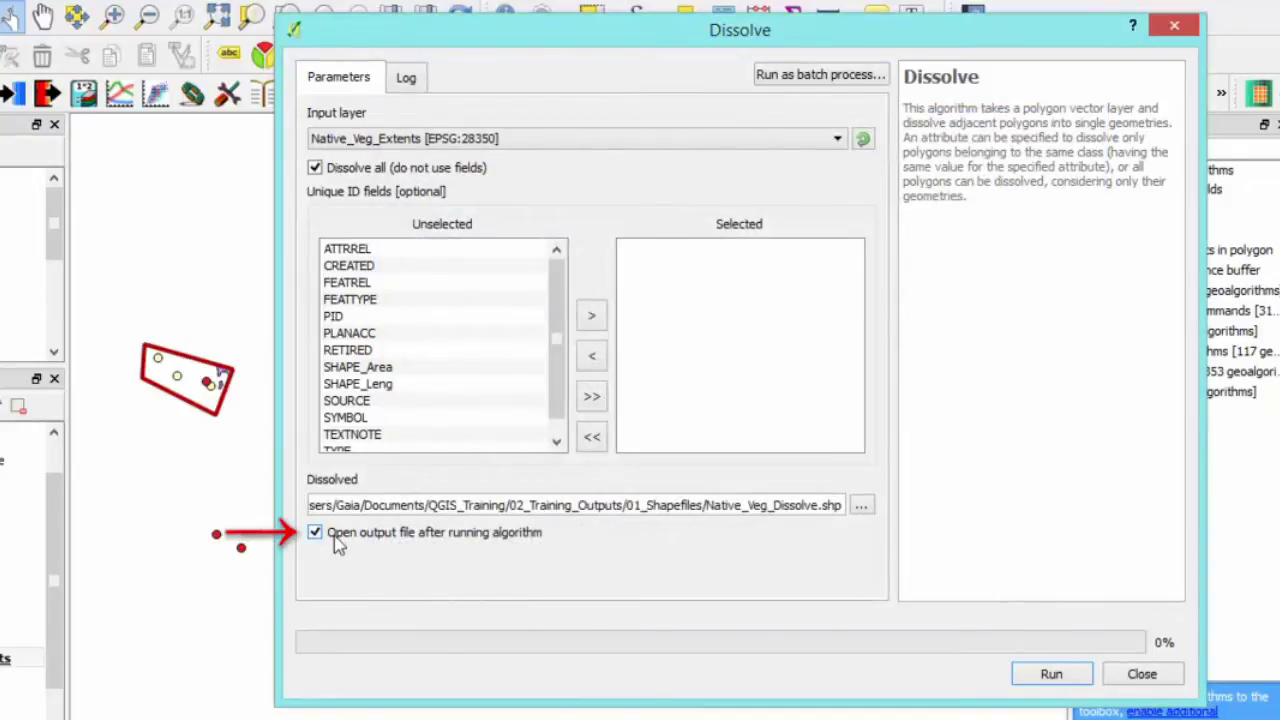
pyautogui.click(1053, 676)
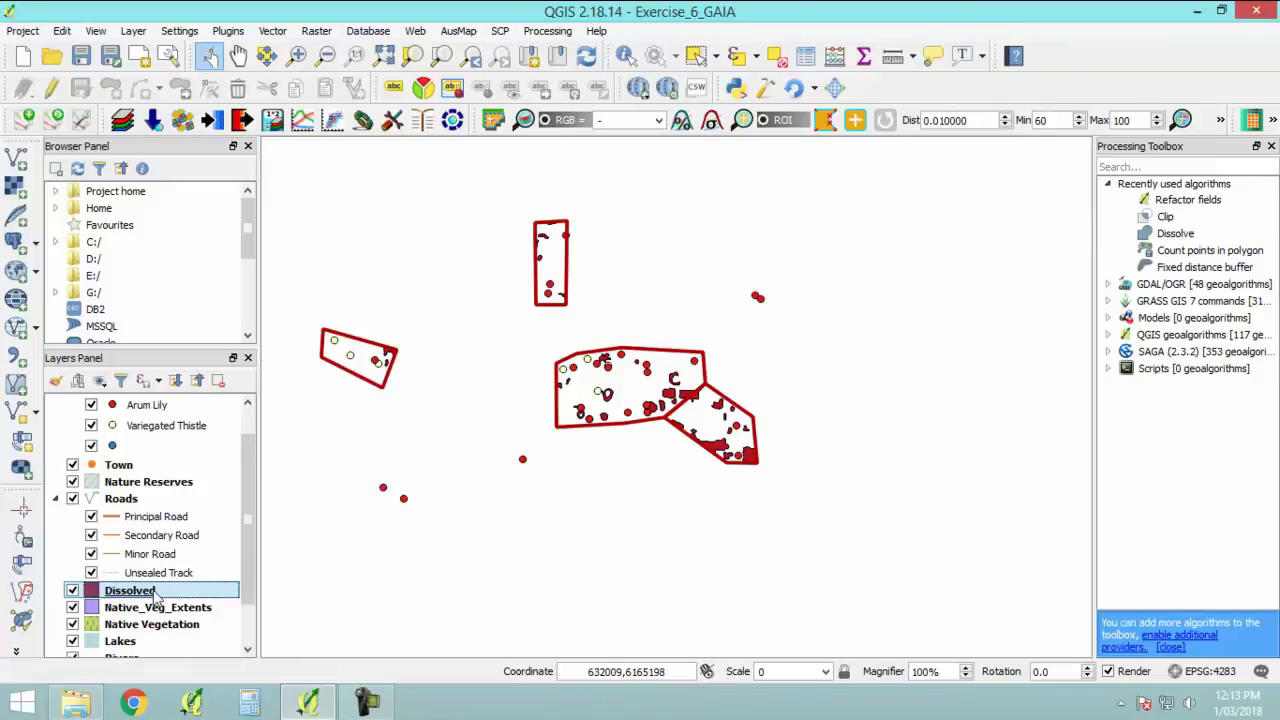
# Rename the Dissolved layer as Native_Veg_Dissolve.
pyautogui.rightClick(155, 597)
pyautogui.click(206, 578)
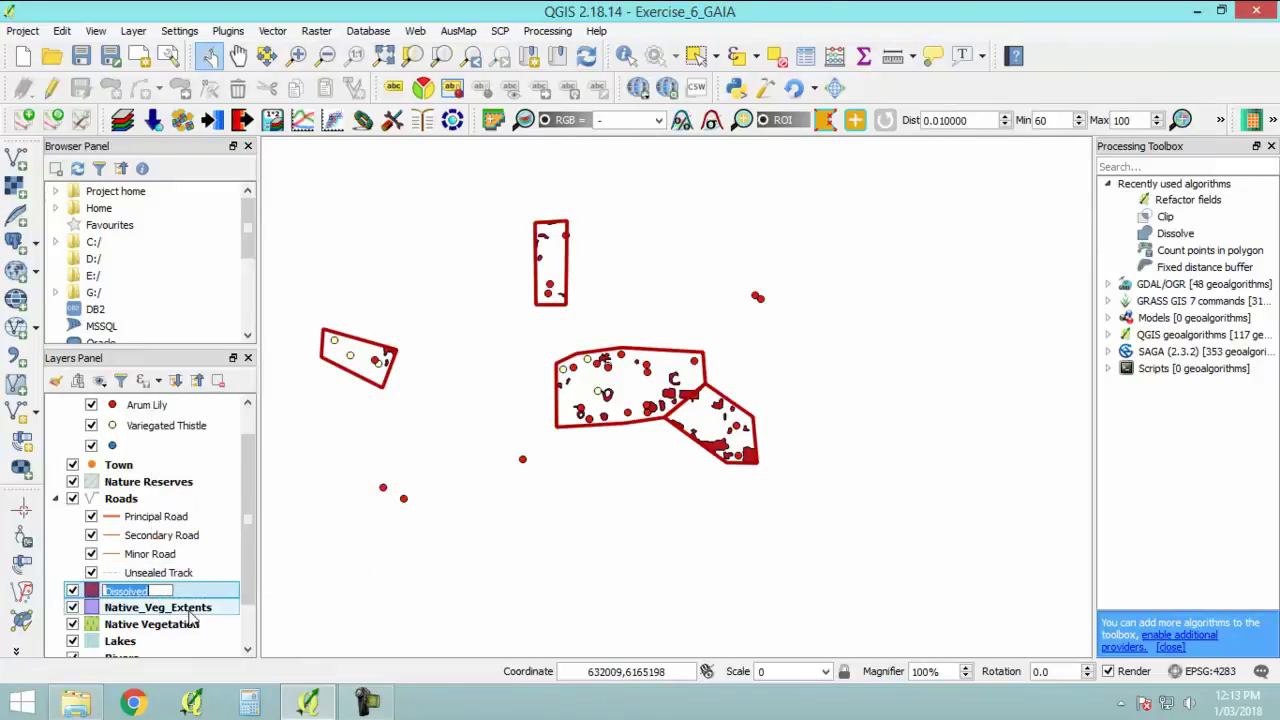
pyautogui.write('Native_Veg')
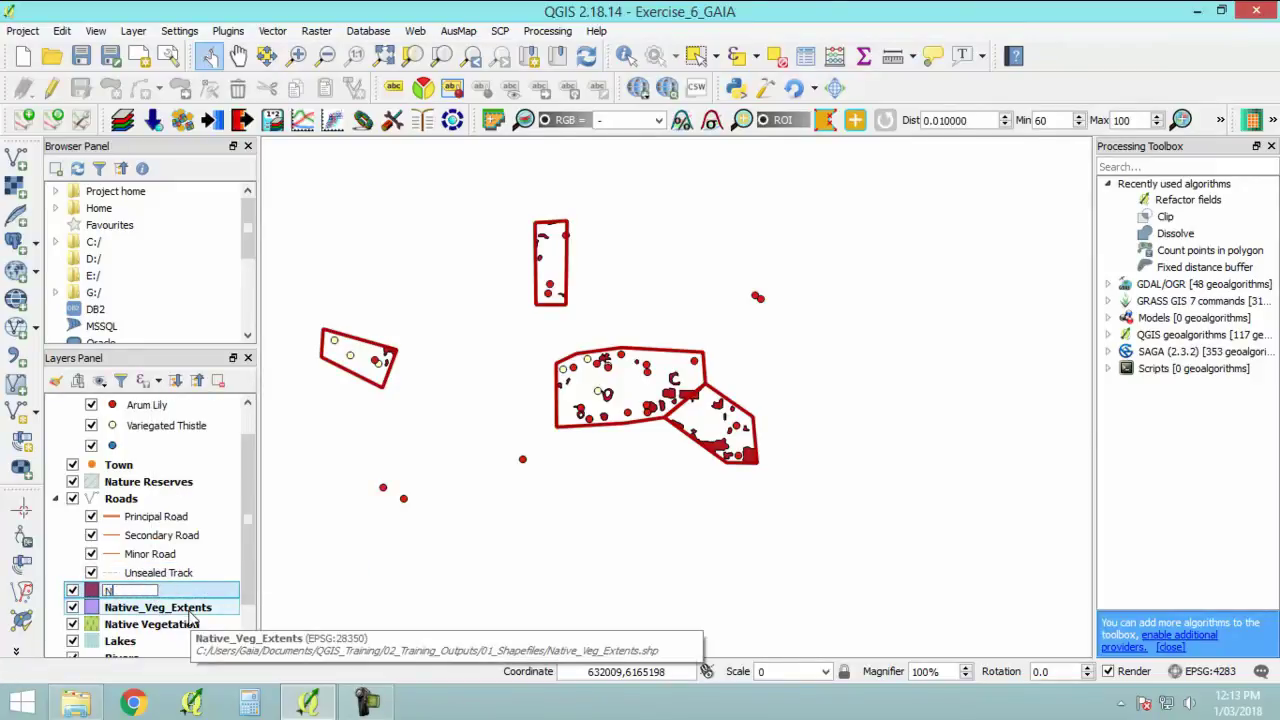
pyautogui.write('_Dissolve')
pyautogui.press('Return')
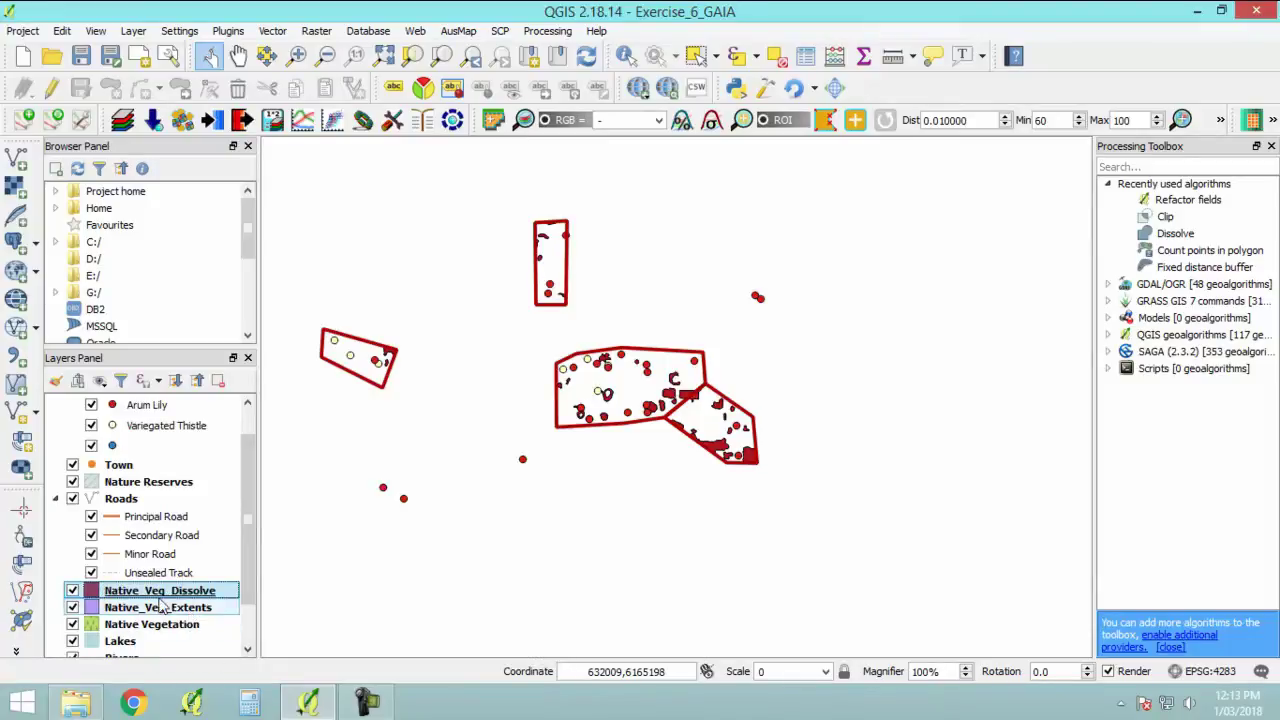
# Remove the Native_Veg_Extents layer from the project.
pyautogui.click(157, 610)
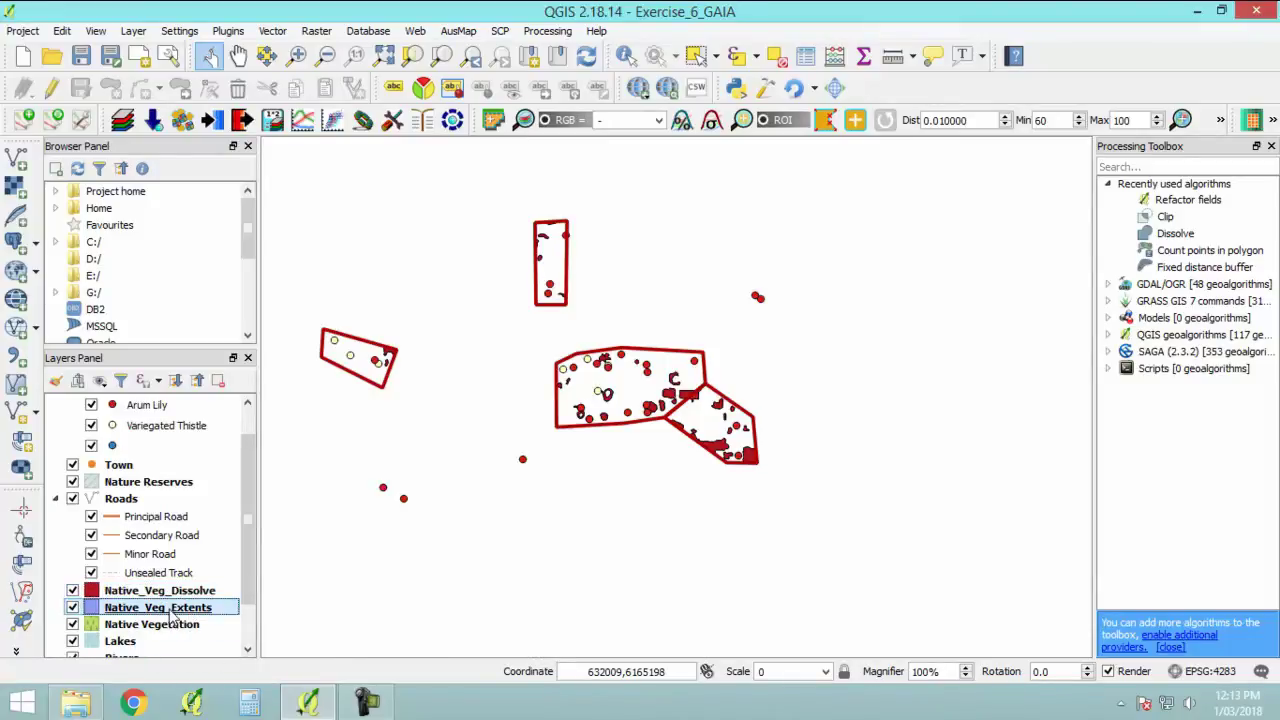
pyautogui.rightClick(155, 610)
pyautogui.click(265, 324)
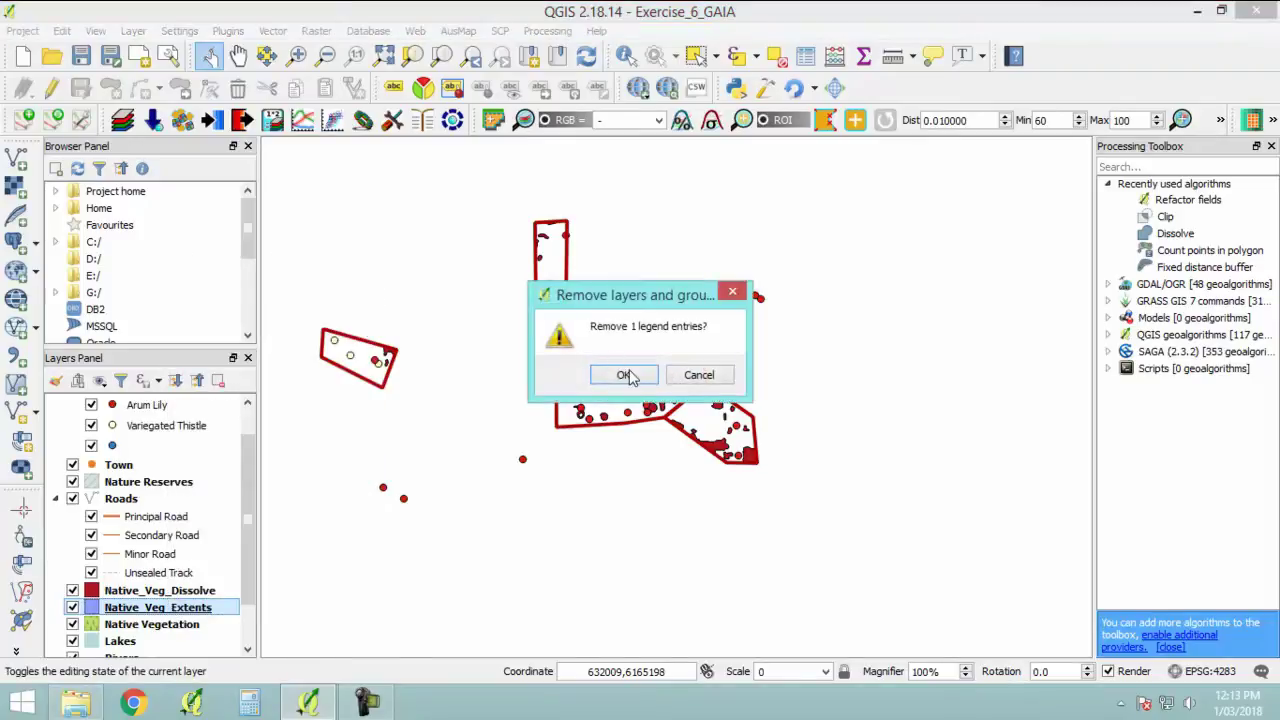
pyautogui.click(626, 374)
# Move the Native_Veg_Dissolve layer above Survey Boundary Final in the layer order.
pyautogui.click(209, 594)
pyautogui.scroll(-1, 209, 594)
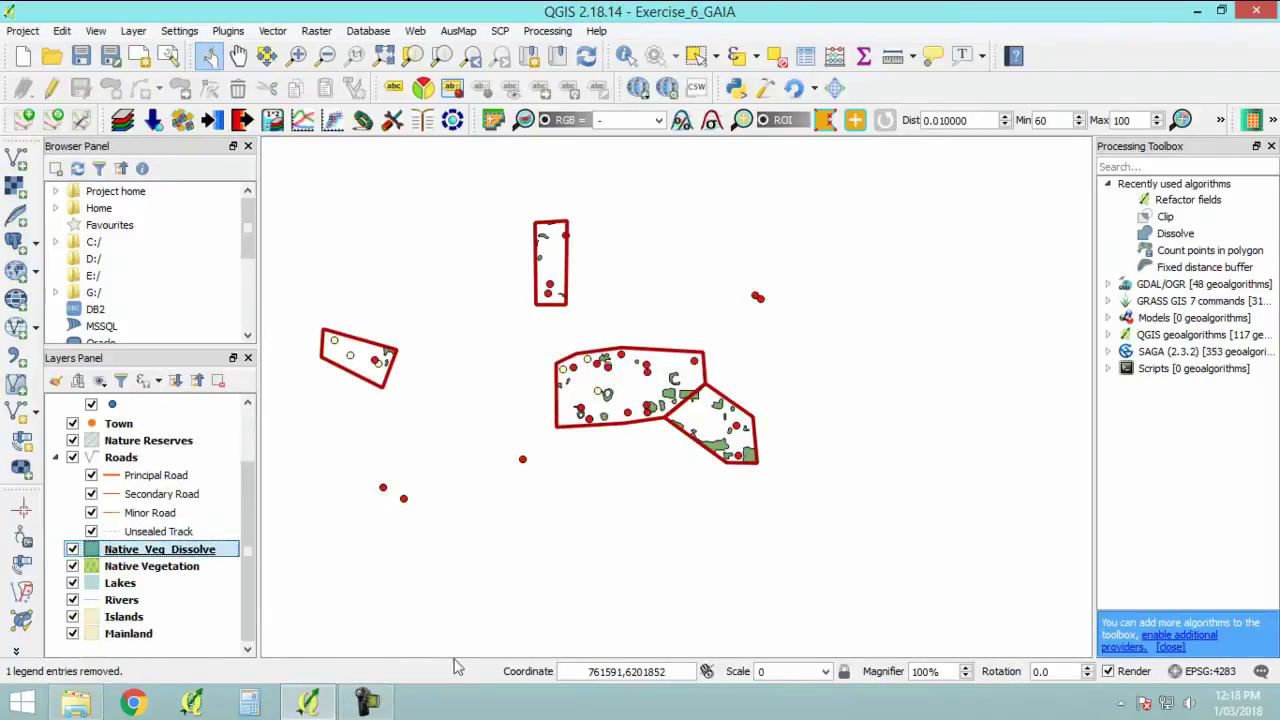
pyautogui.moveTo(148, 553); pyautogui.dragTo(193, 412)
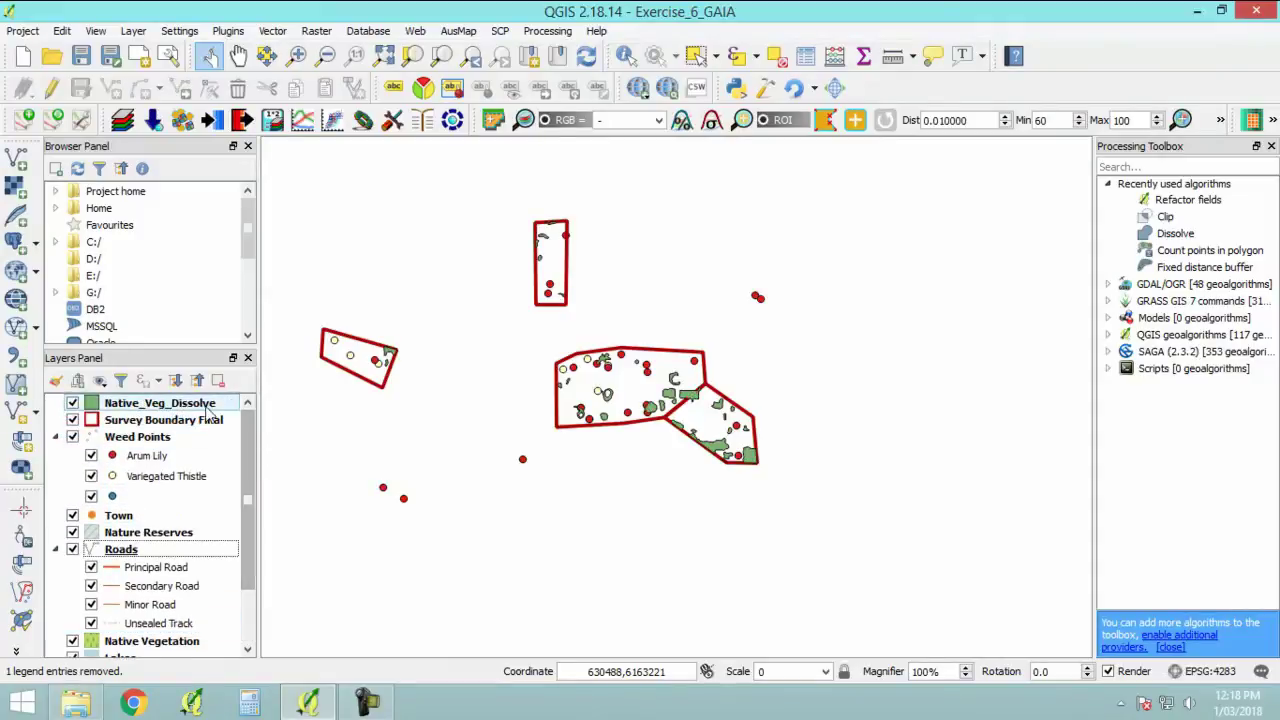
# Open the attribute table of the Native_Veg_Dissolve layer and turn on editing.
pyautogui.rightClick(205, 404)
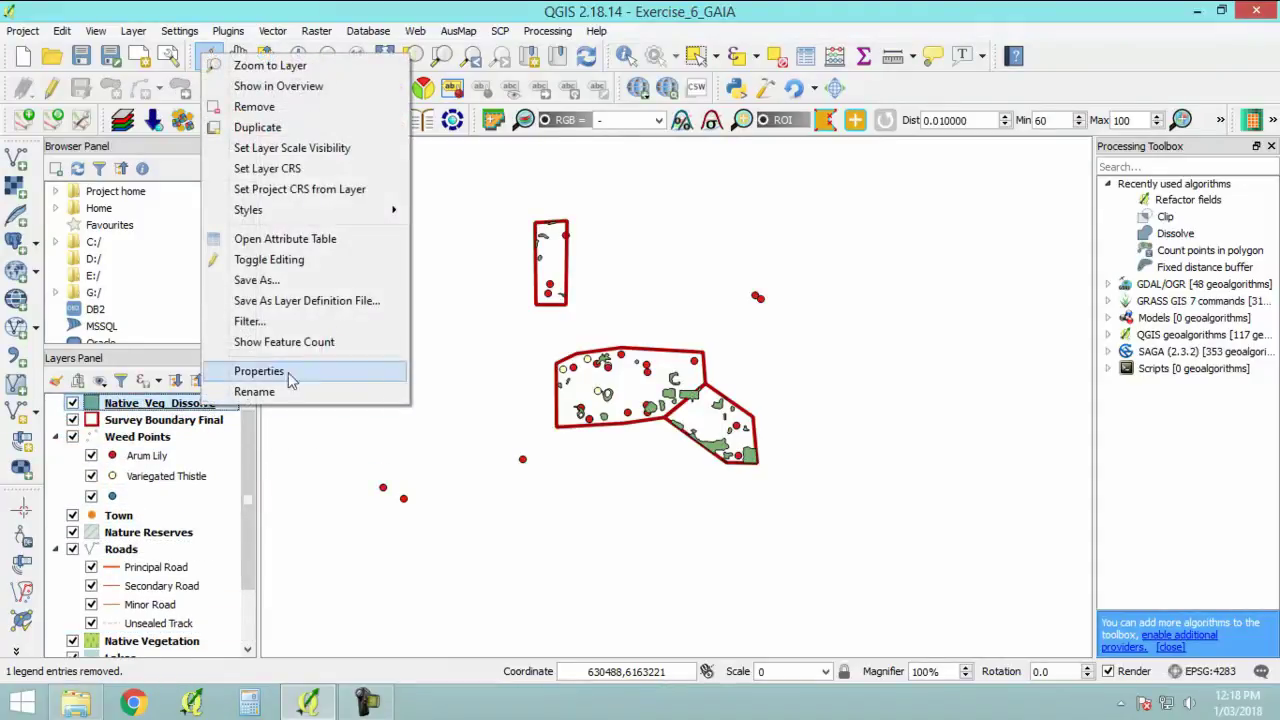
pyautogui.click(335, 243)
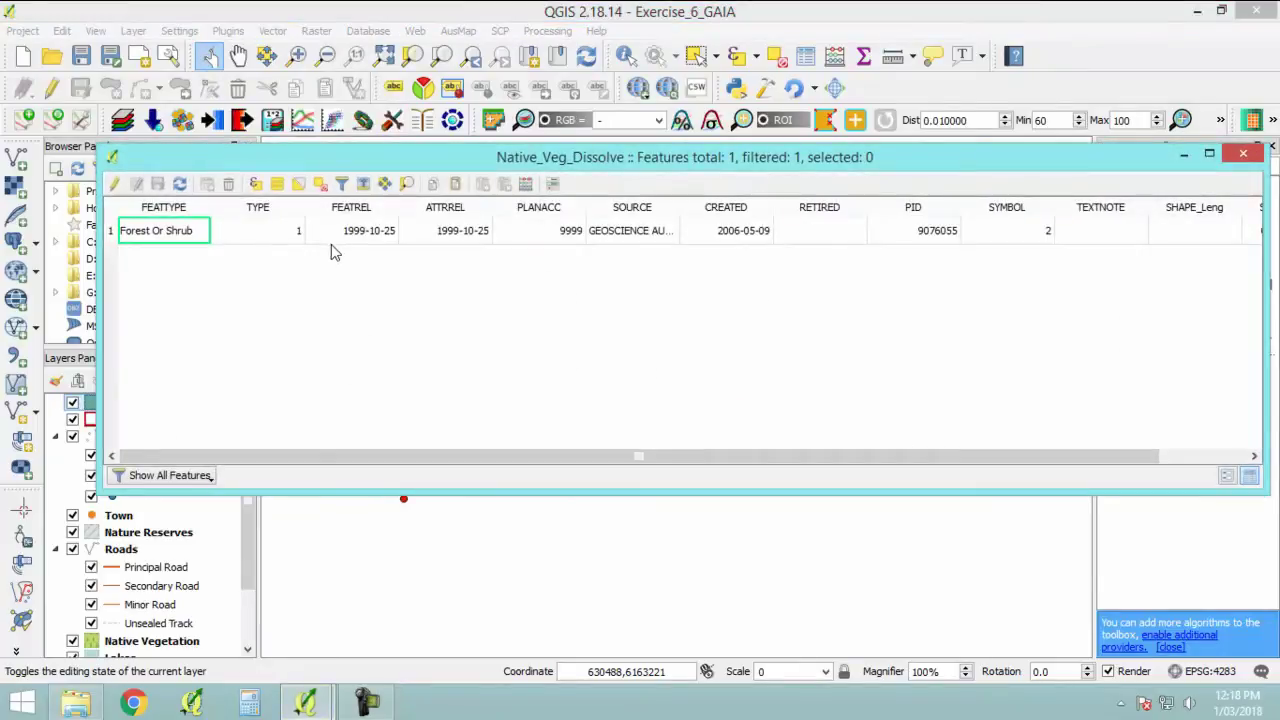
pyautogui.moveTo(343, 455); pyautogui.dragTo(260, 449)
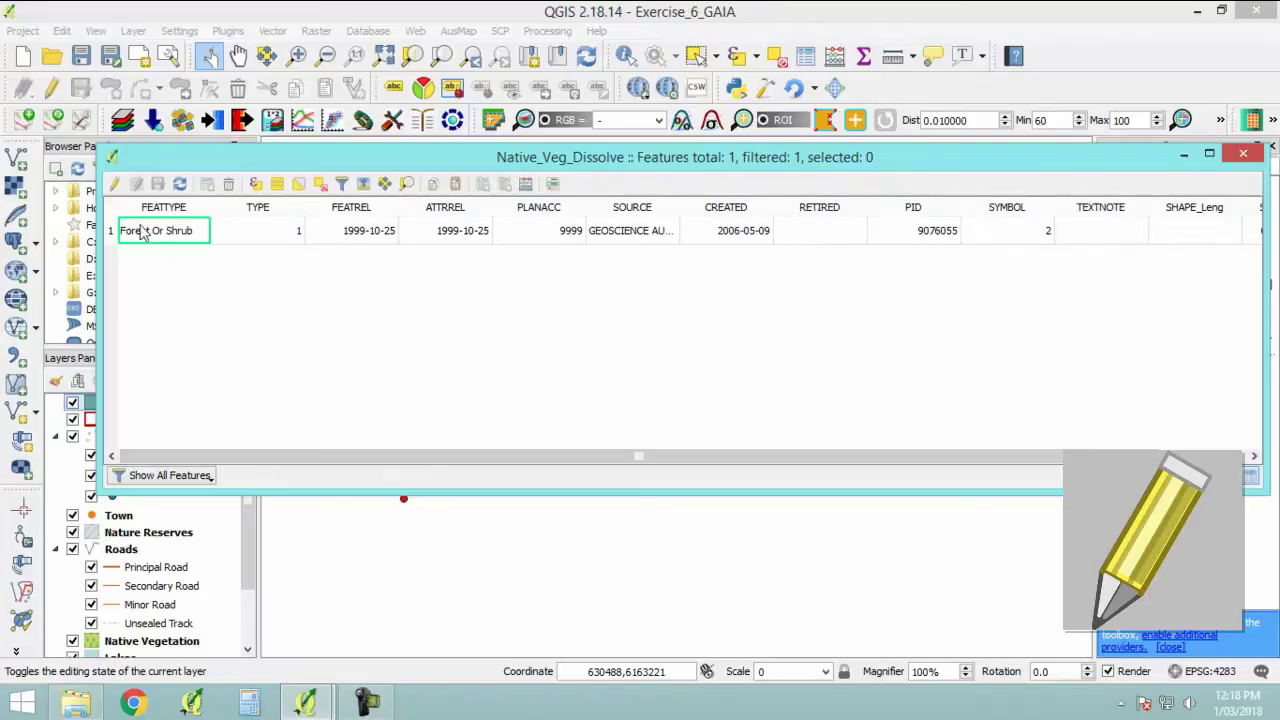
pyautogui.click(116, 185)
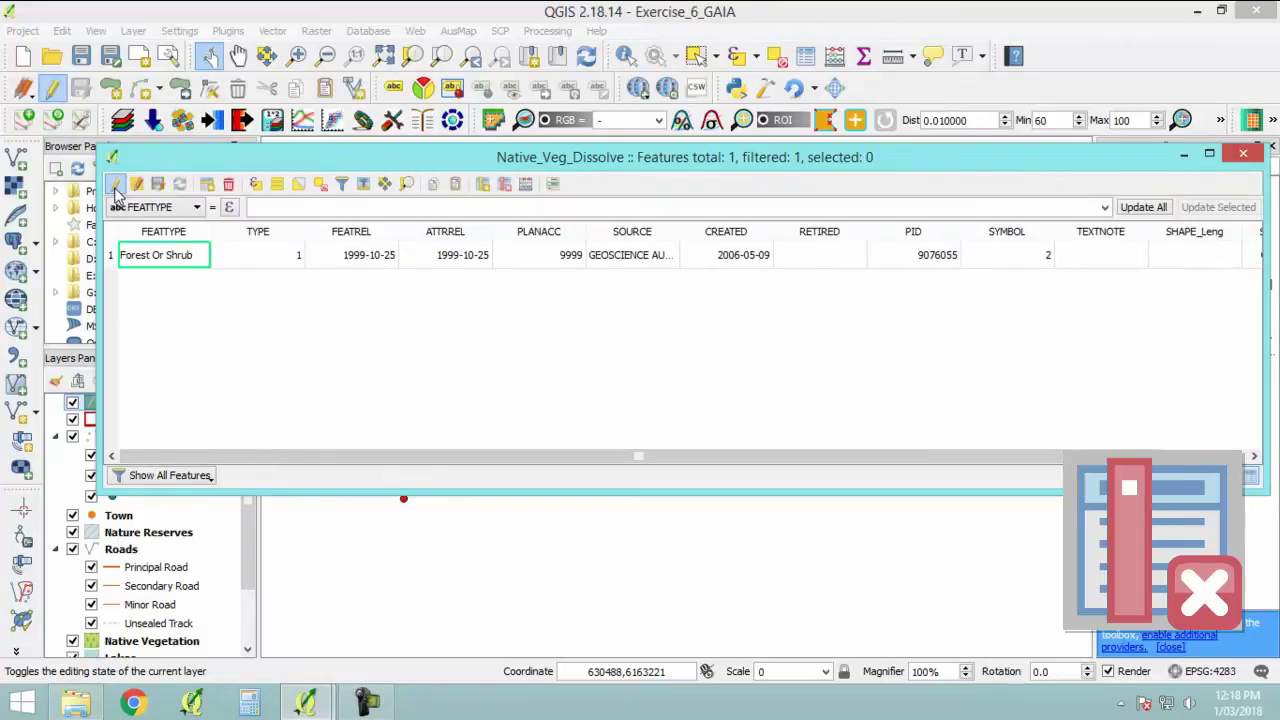
# Delete all existing fields, FEATTYPE through SHAPE_Area, from the Native_Veg_Dissolve attribute table.
pyautogui.click(505, 185)
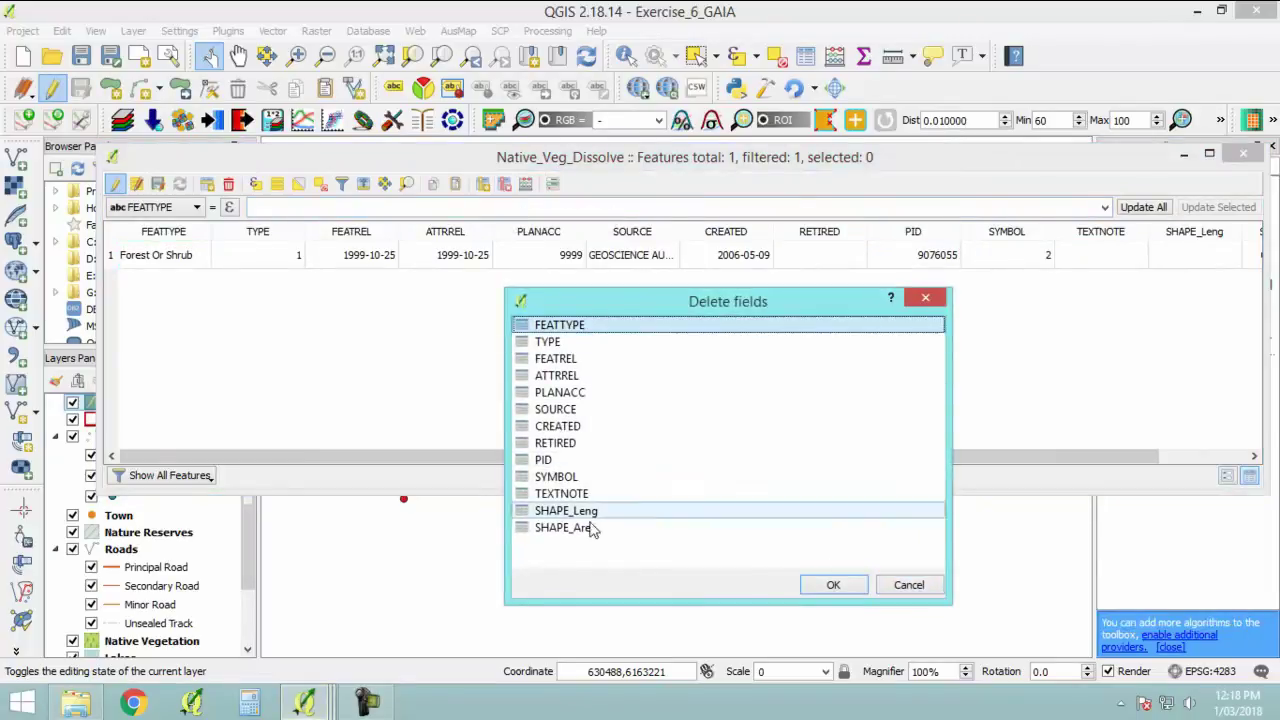
pyautogui.moveTo(588, 541); pyautogui.dragTo(570, 341)
pyautogui.click(834, 585)
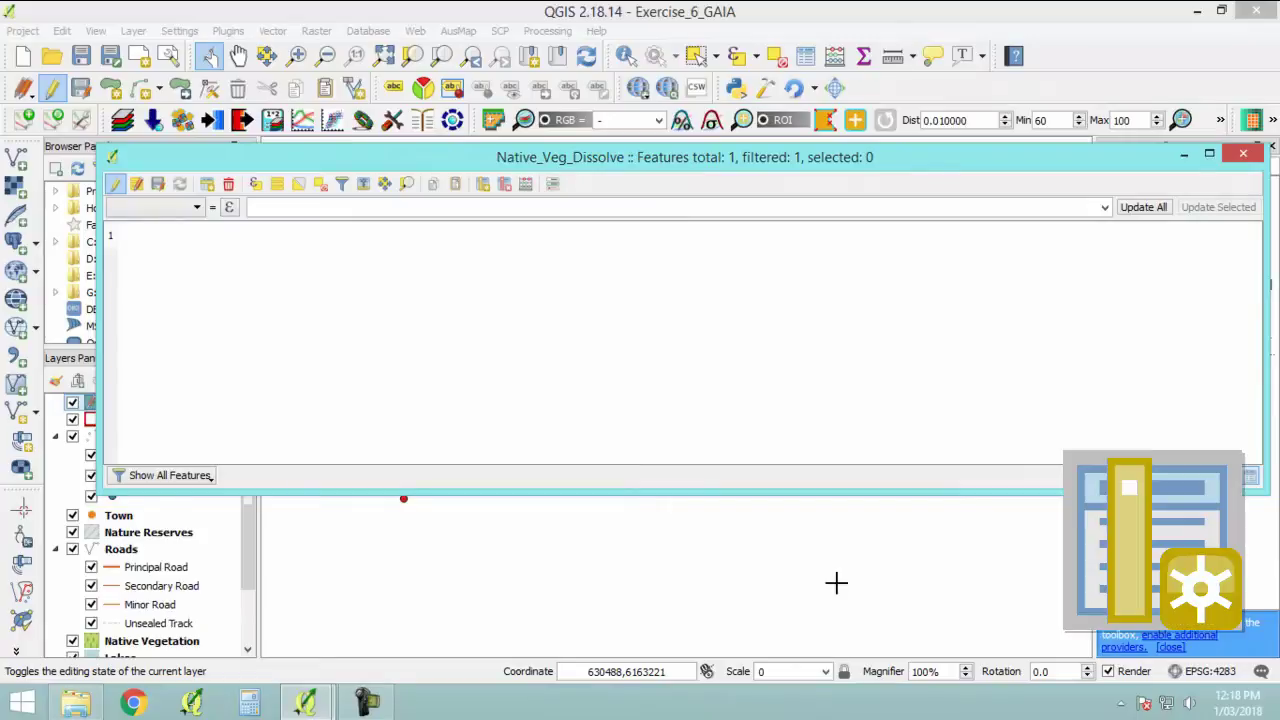
# Add a whole number field named ID with length 10 and set the feature's ID to 1.
pyautogui.click(483, 193)
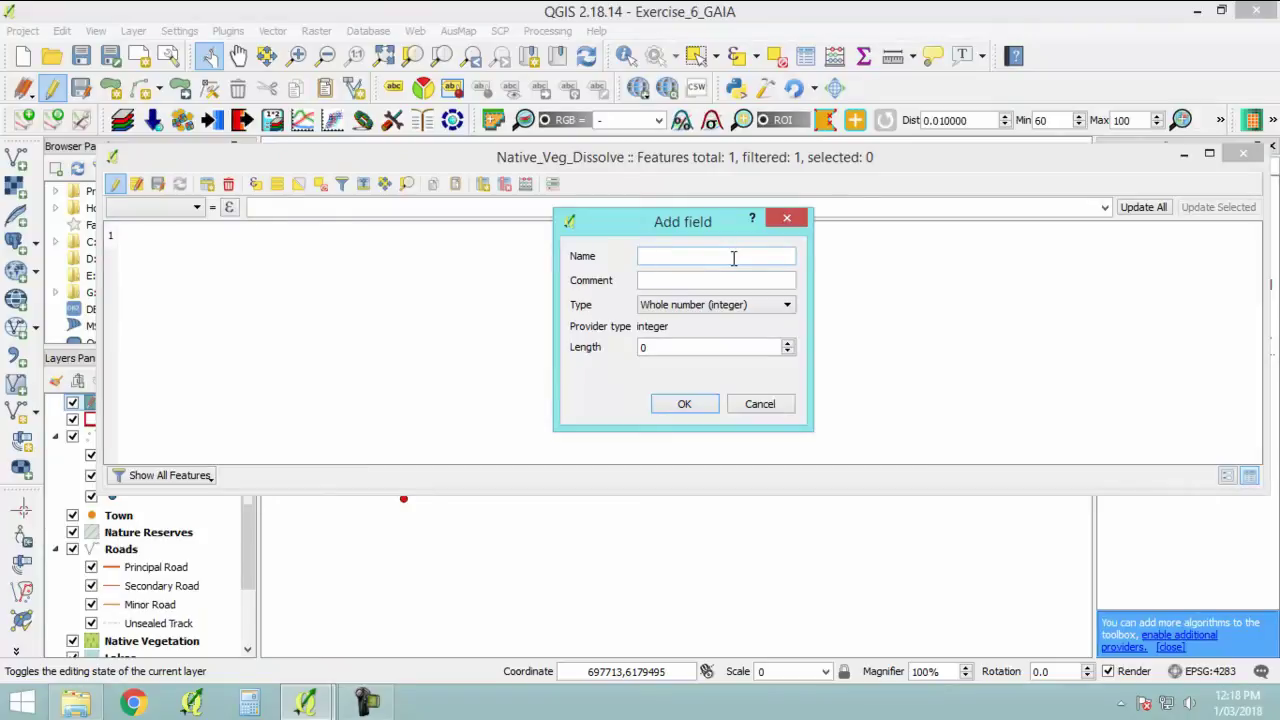
pyautogui.write('ID')
pyautogui.press('Tab')
pyautogui.press('Tab')
pyautogui.press('Tab')
pyautogui.write('10')
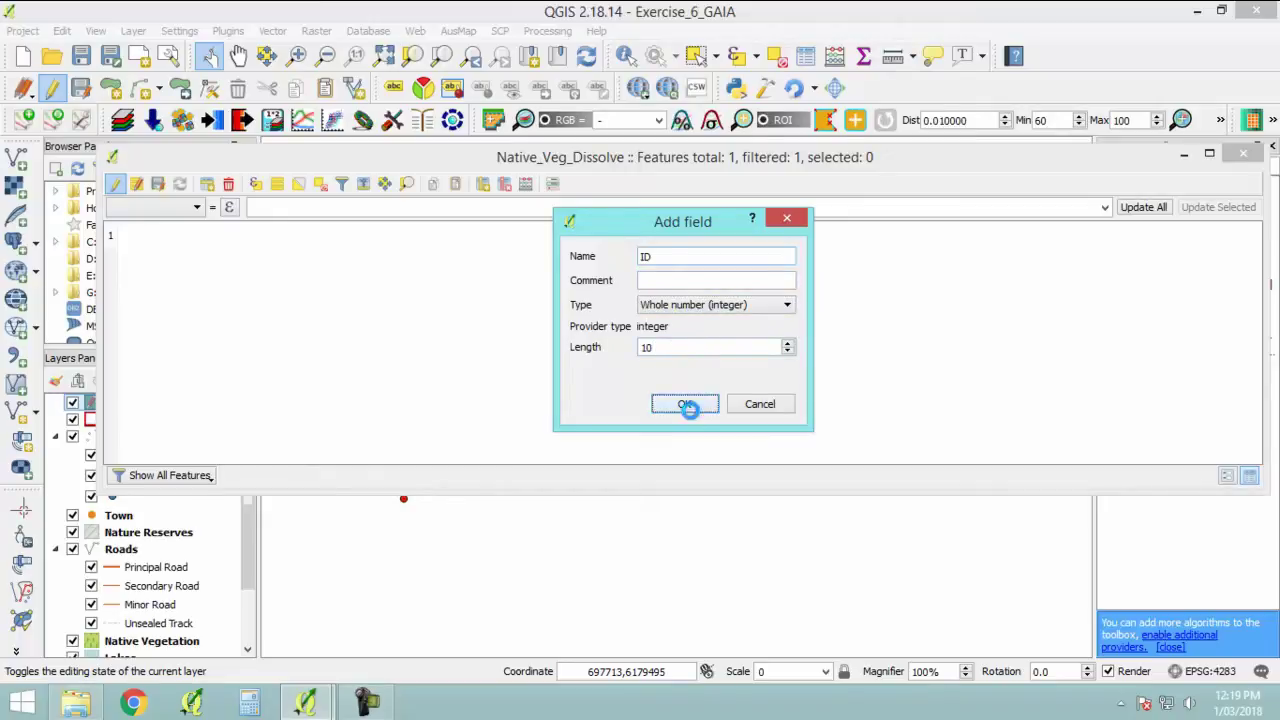
pyautogui.click(684, 403)
pyautogui.doubleClick(190, 257)
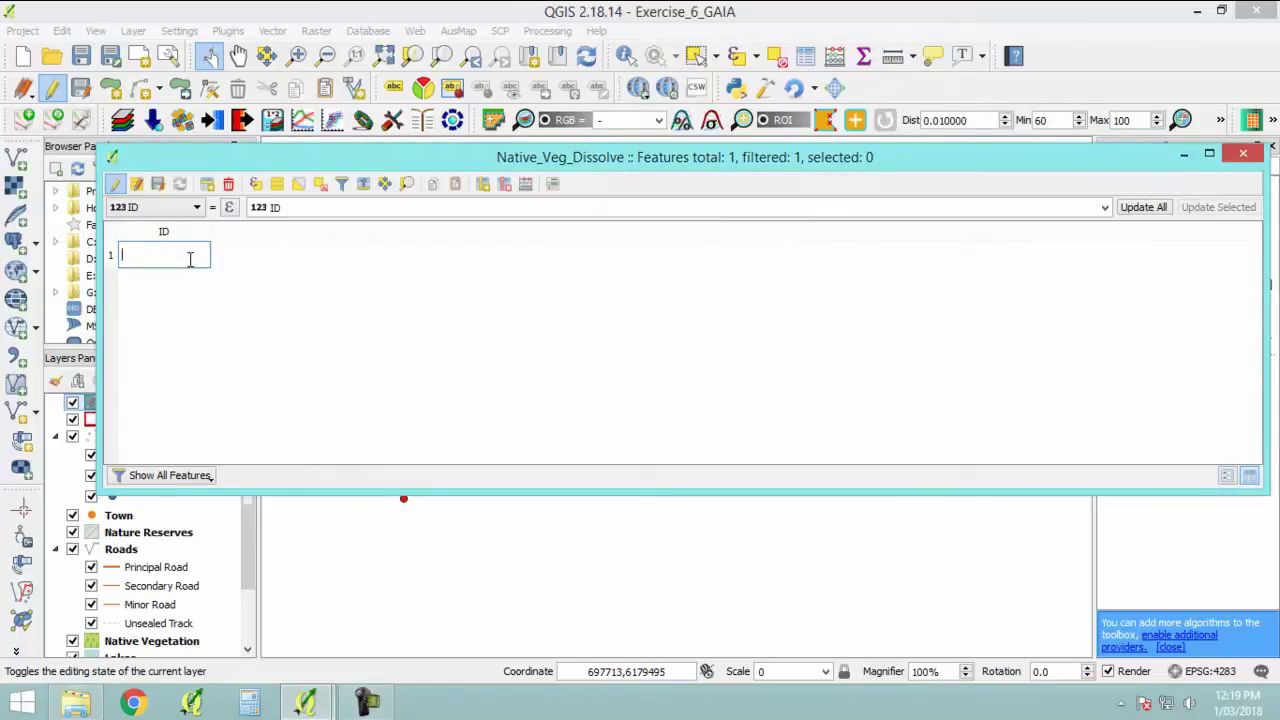
pyautogui.write('1')
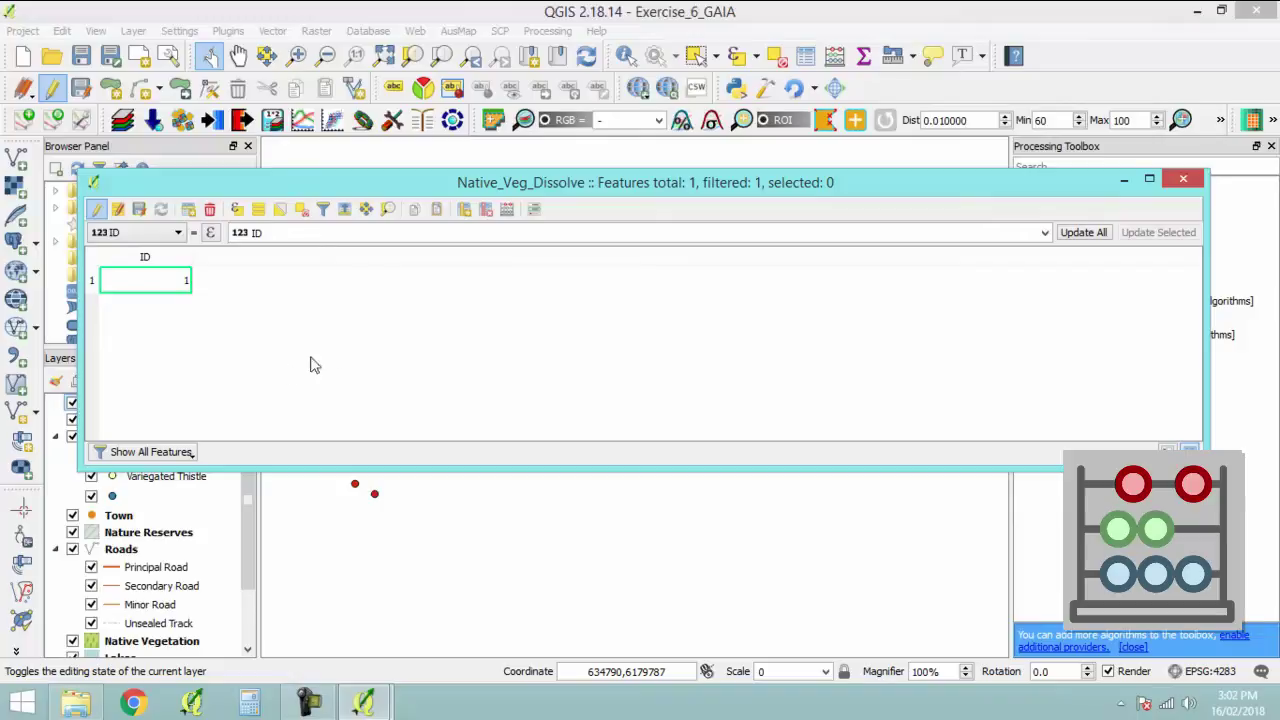
# In the field calculator, define a new decimal number field named Area_Ha with a precision of 4.
pyautogui.click(508, 210)
pyautogui.moveTo(907, 33); pyautogui.dragTo(920, 49)
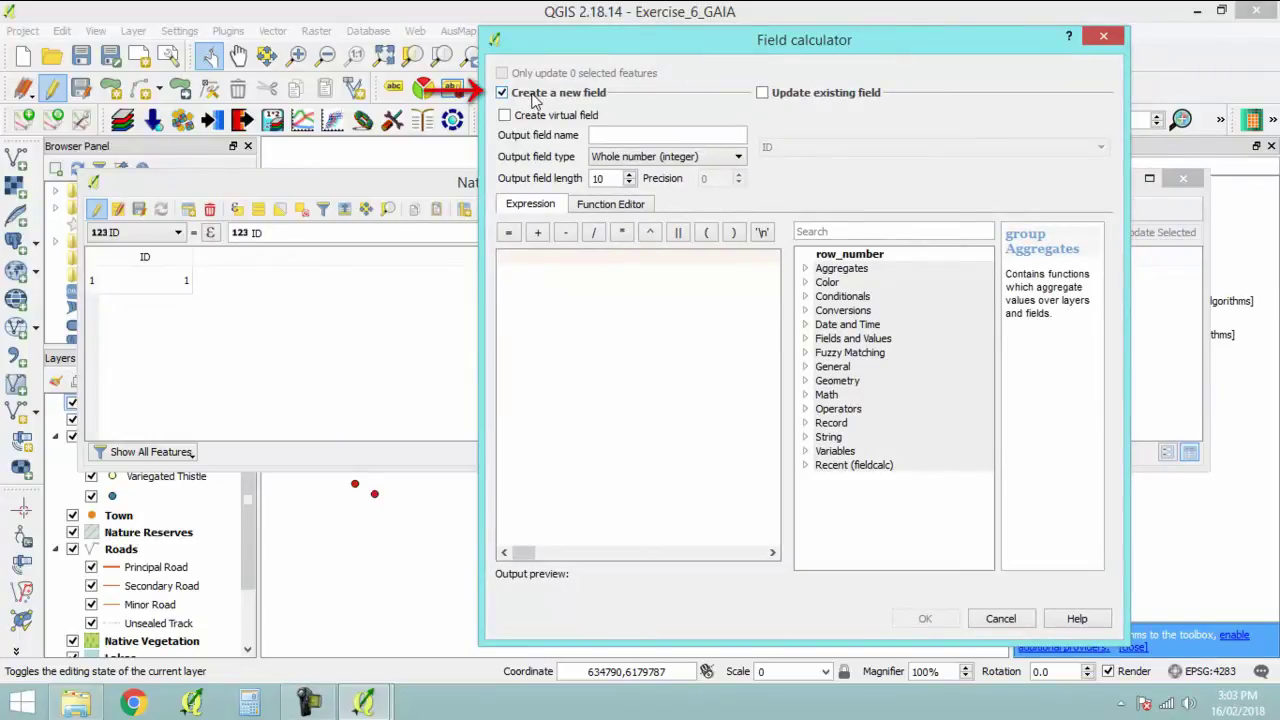
pyautogui.click(618, 130)
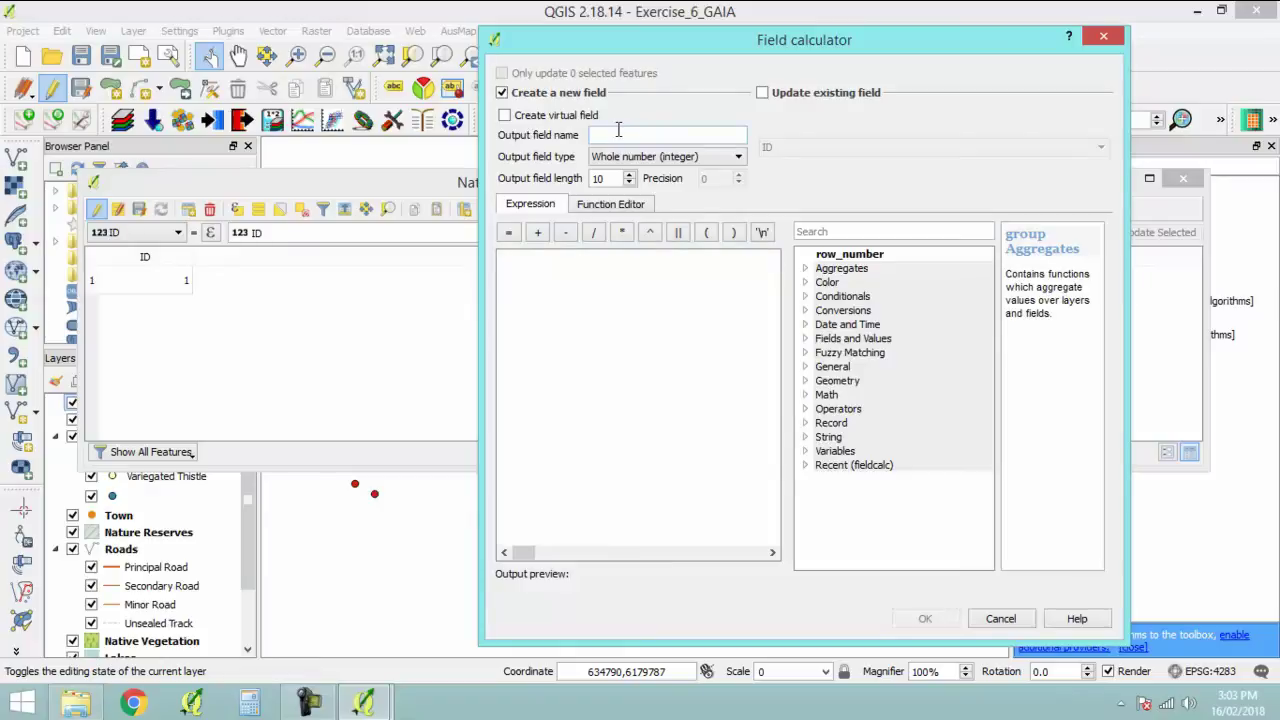
pyautogui.write('Area_Ha')
pyautogui.click(676, 158)
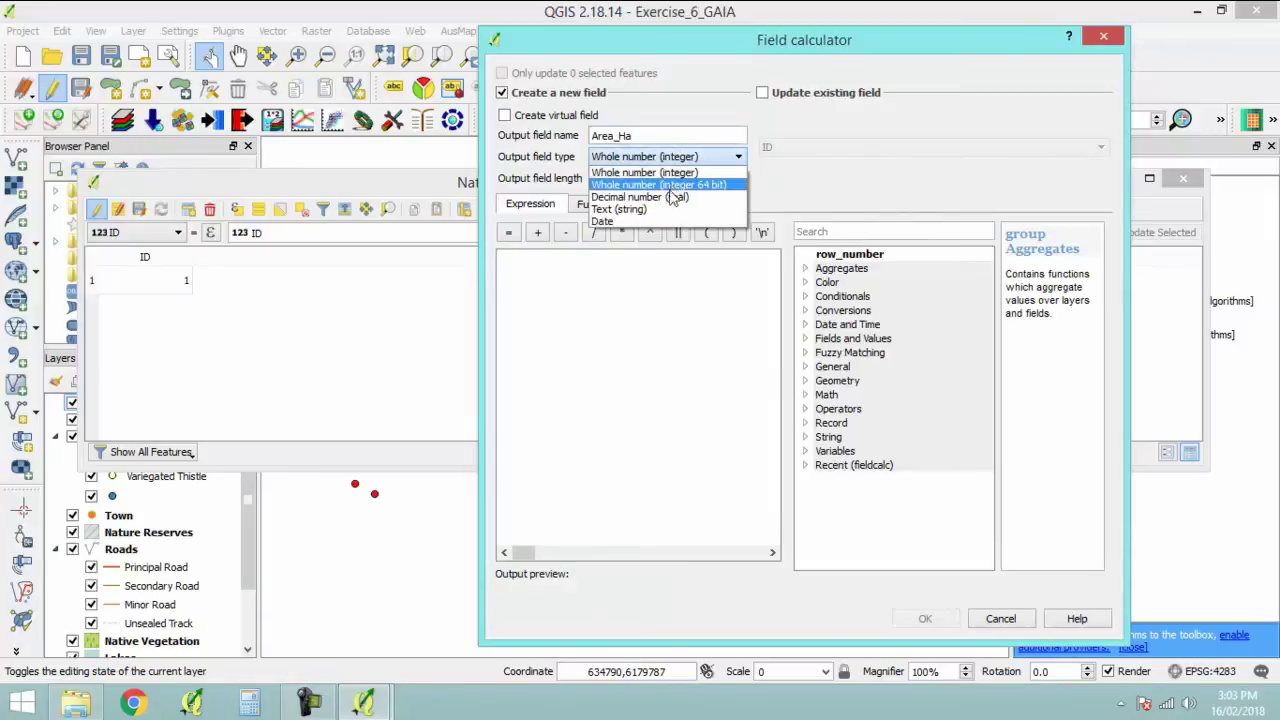
pyautogui.click(672, 197)
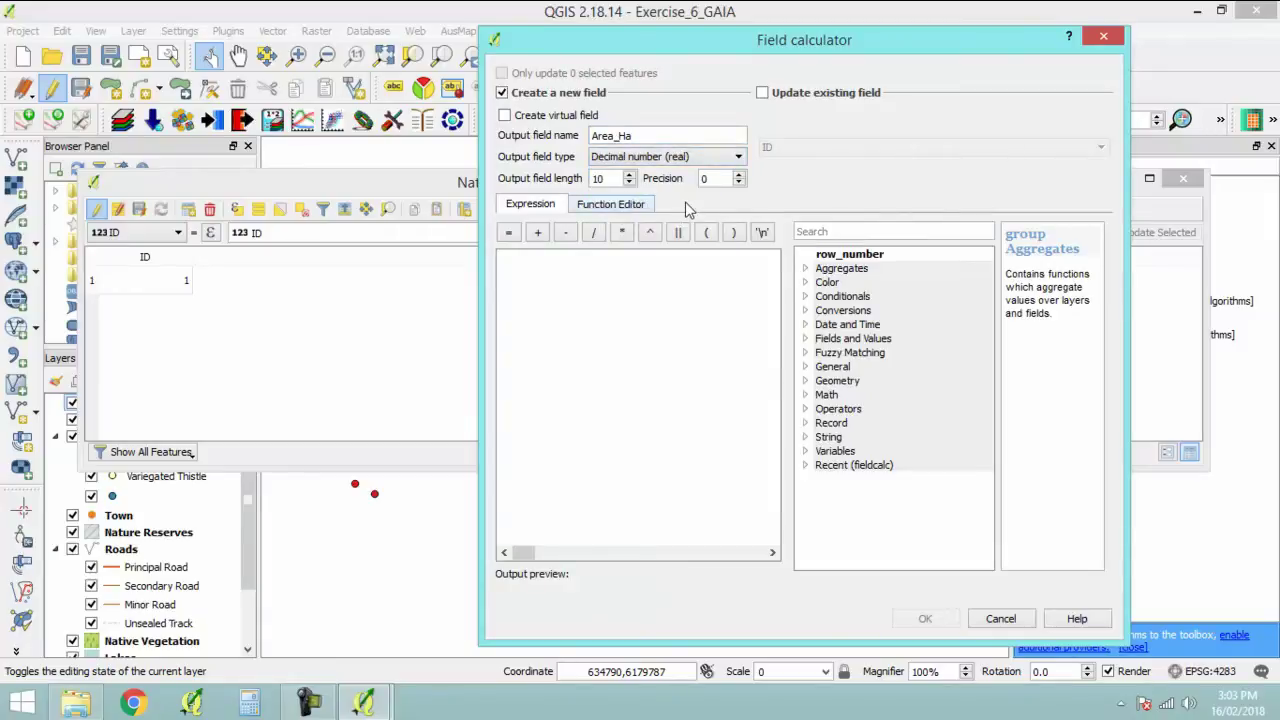
pyautogui.doubleClick(715, 180)
pyautogui.write('4')
pyautogui.press('Tab')
# Calculate the Area_Ha field with the expression $area / 10000.
pyautogui.doubleClick(838, 381)
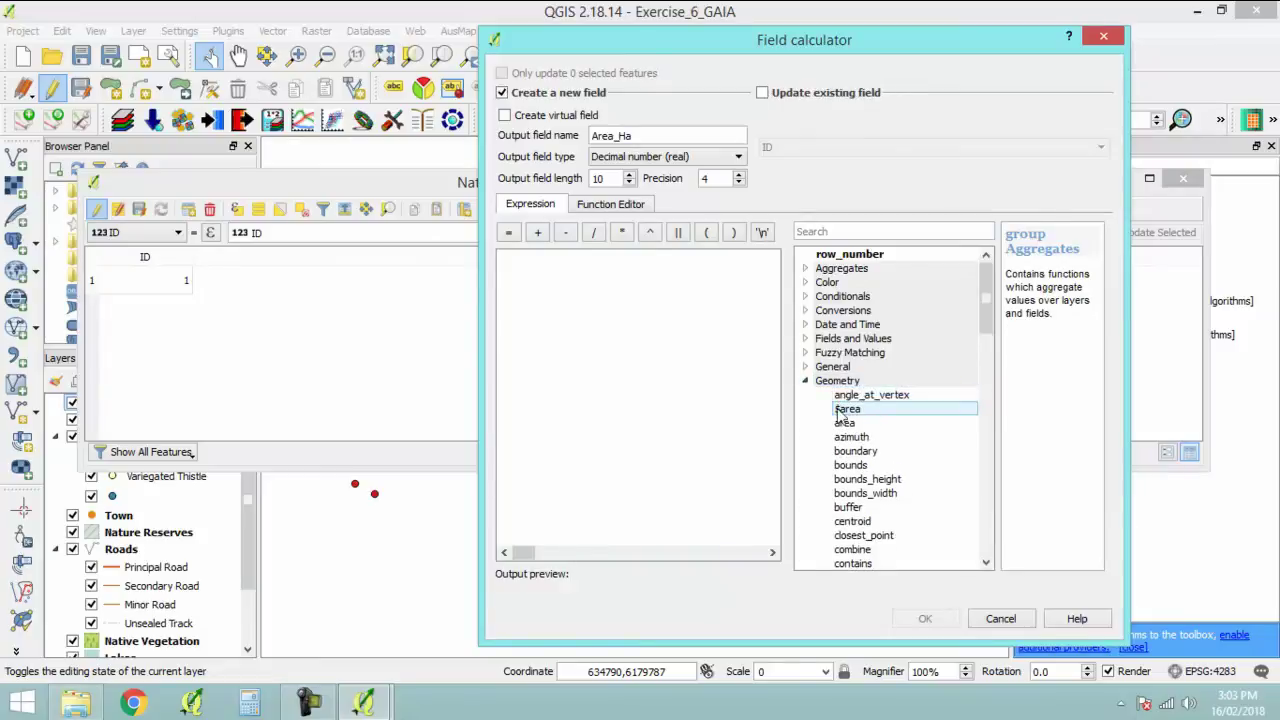
pyautogui.doubleClick(846, 410)
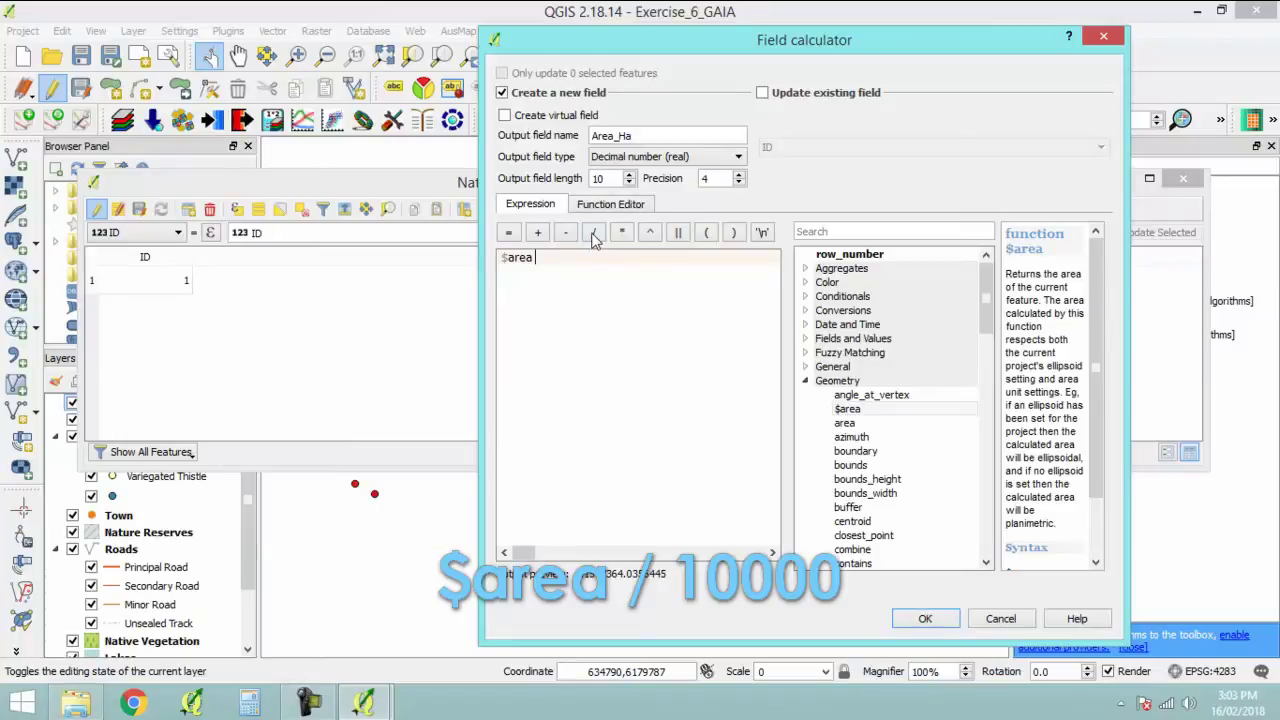
pyautogui.click(593, 232)
pyautogui.write('10000')
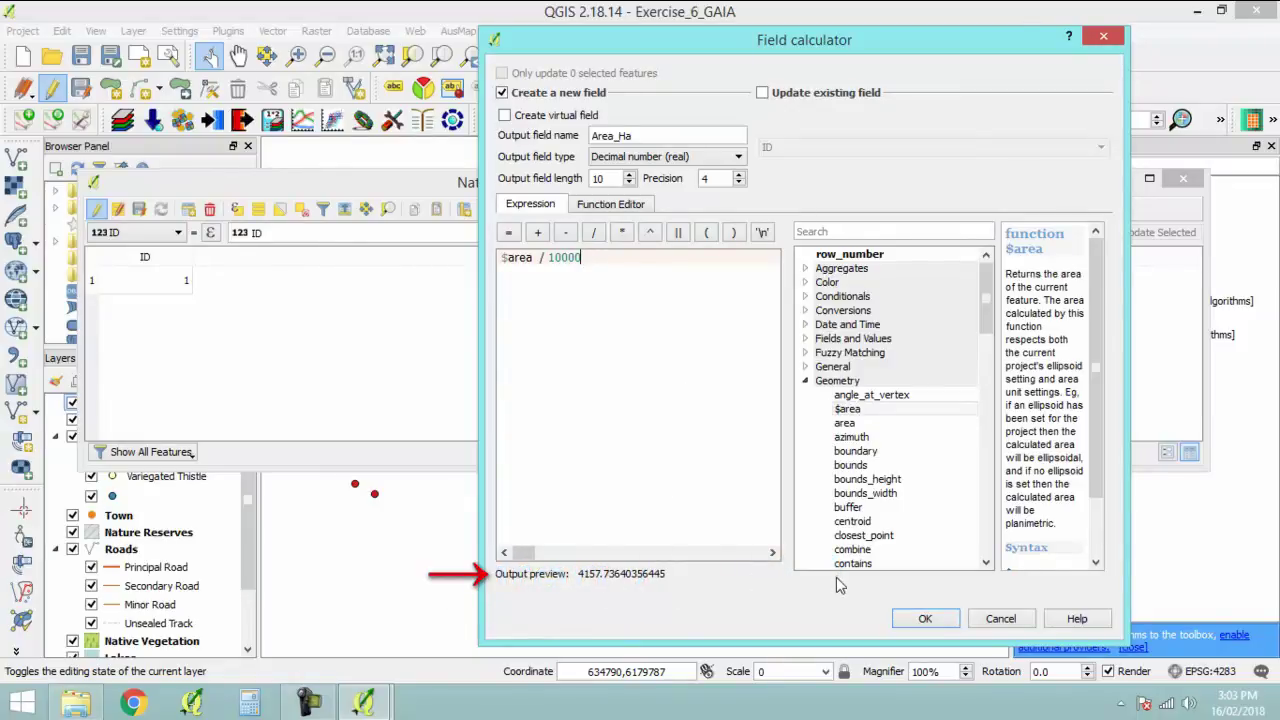
pyautogui.click(924, 619)
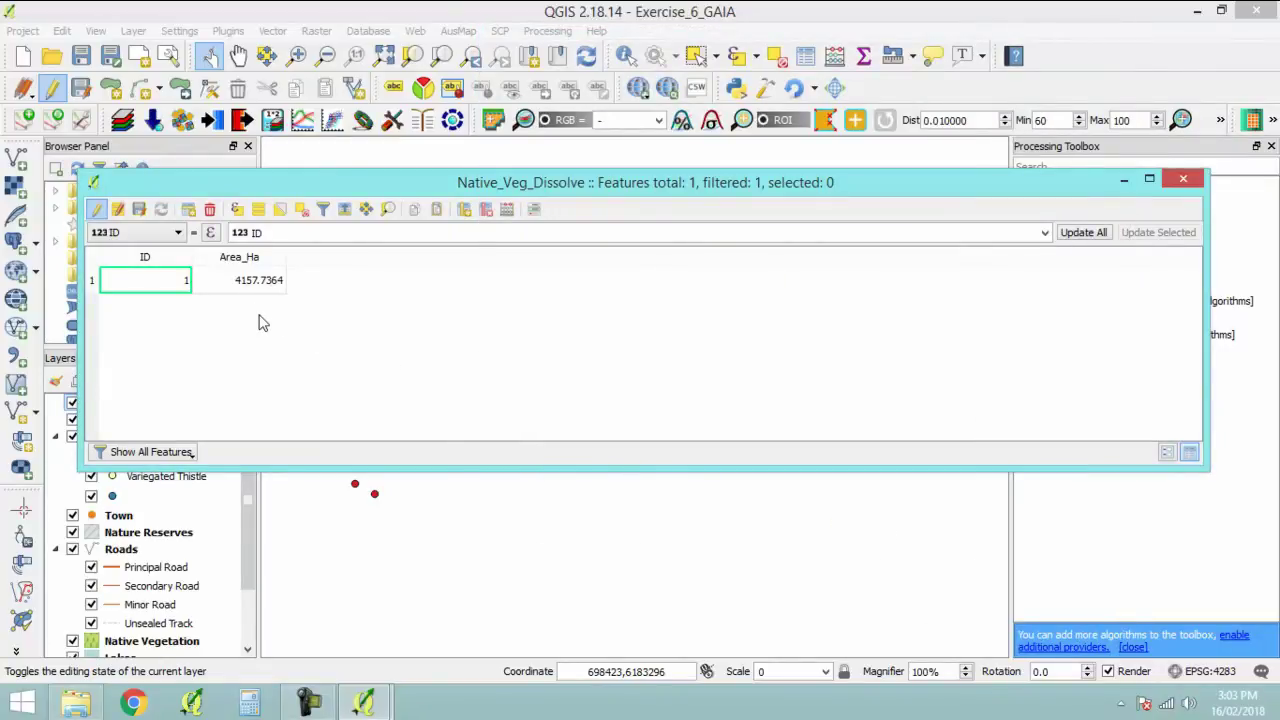
# Save the Native_Veg_Dissolve edits, turn off editing and close the attribute table.
pyautogui.click(140, 210)
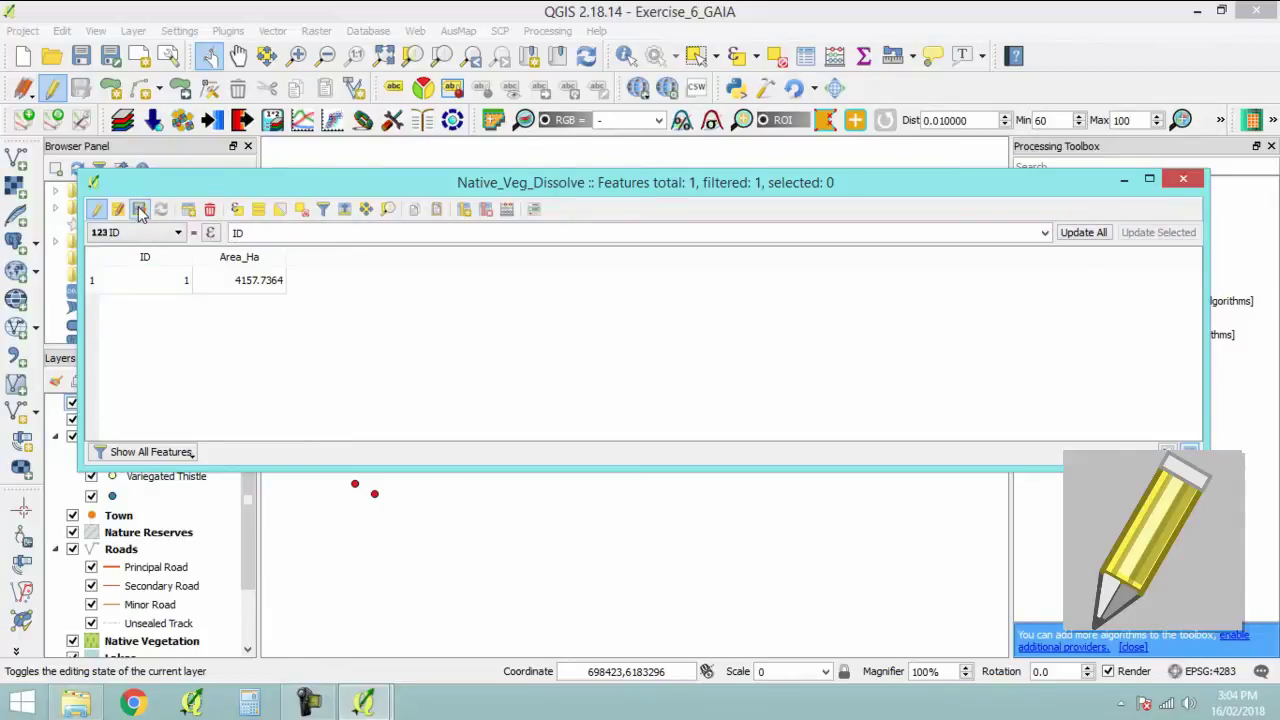
pyautogui.click(117, 209)
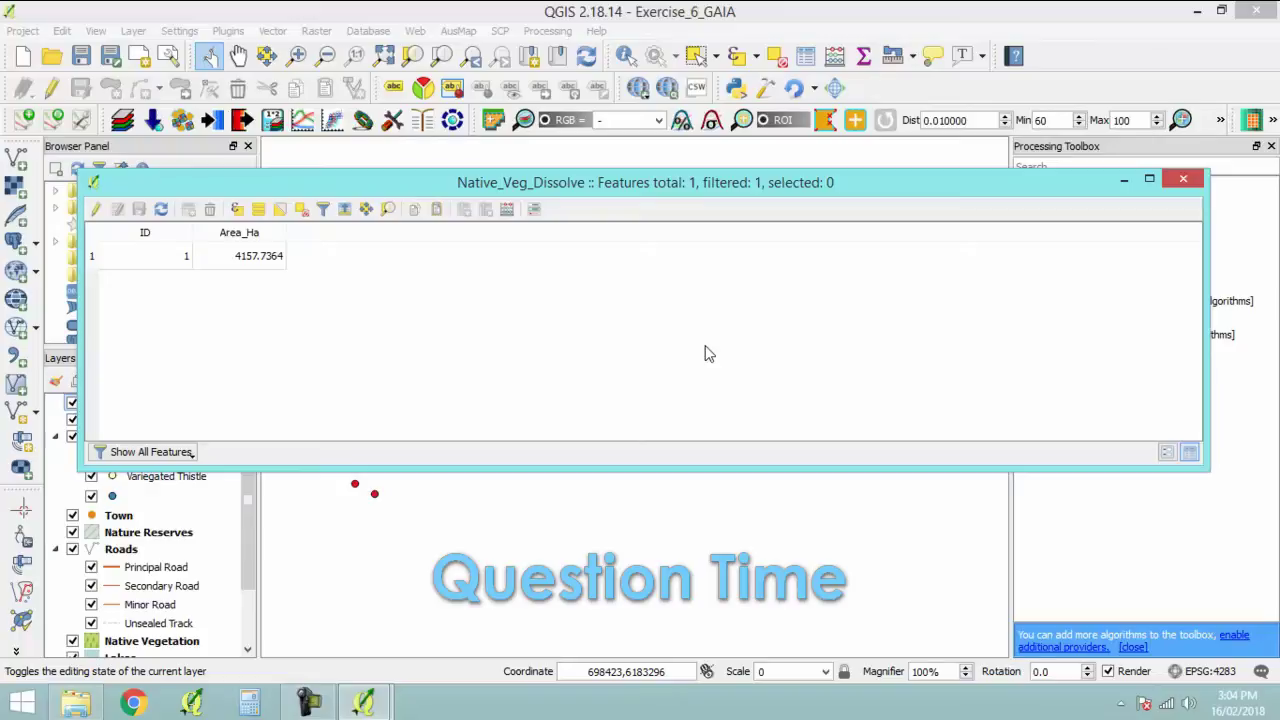
pyautogui.click(233, 260)
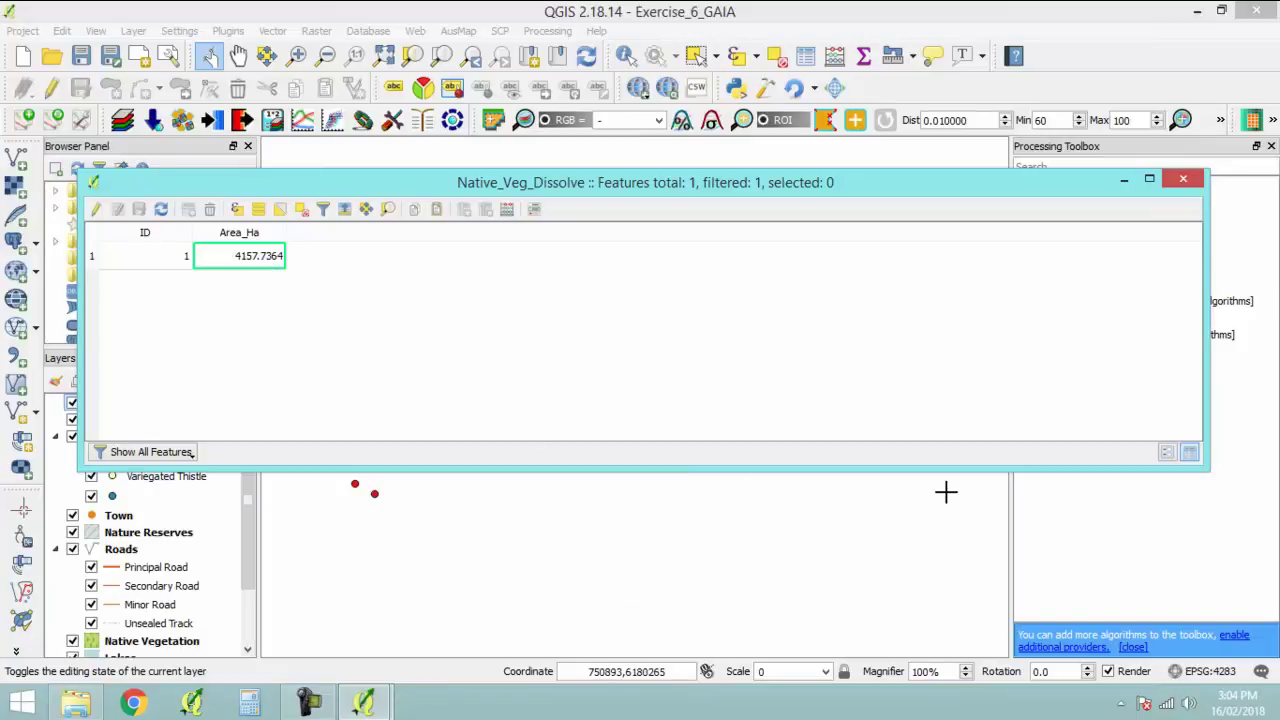
pyautogui.click(1183, 179)
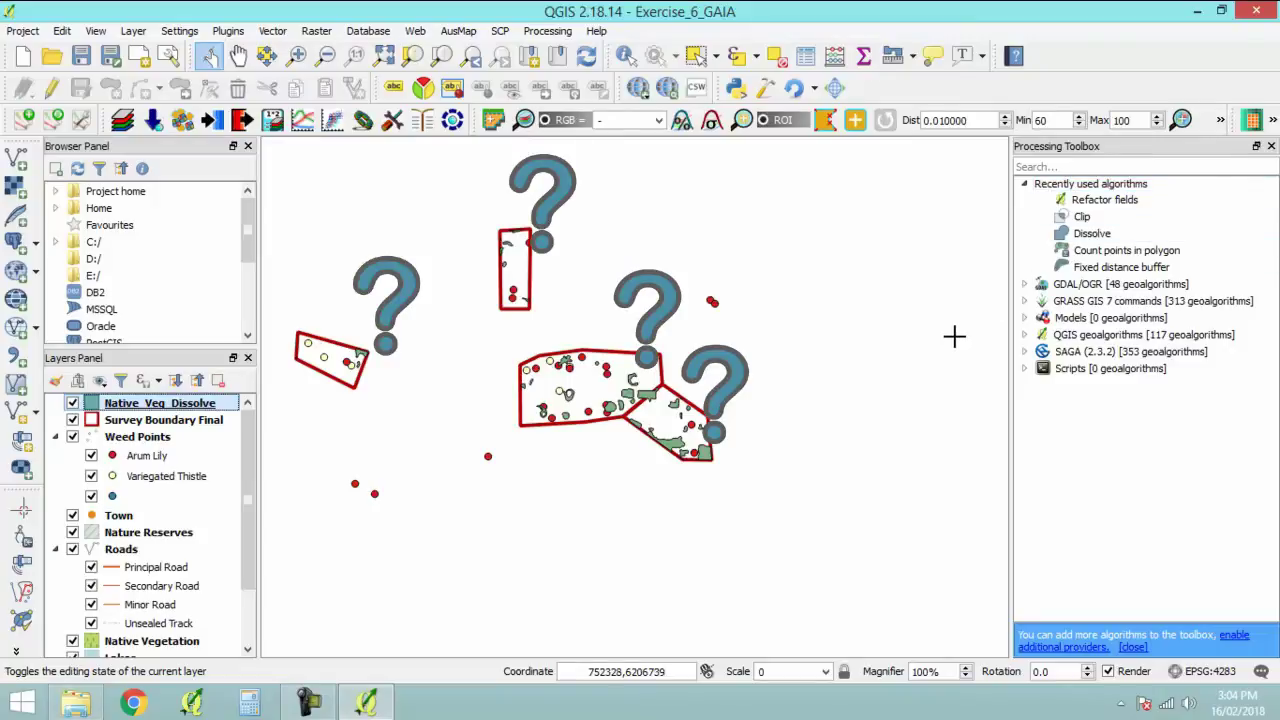
# Set up Count points in polygon with Native_Veg_Dissolve as the polygons and Weed Points as the points.
pyautogui.click(273, 31)
pyautogui.moveTo(300, 280)
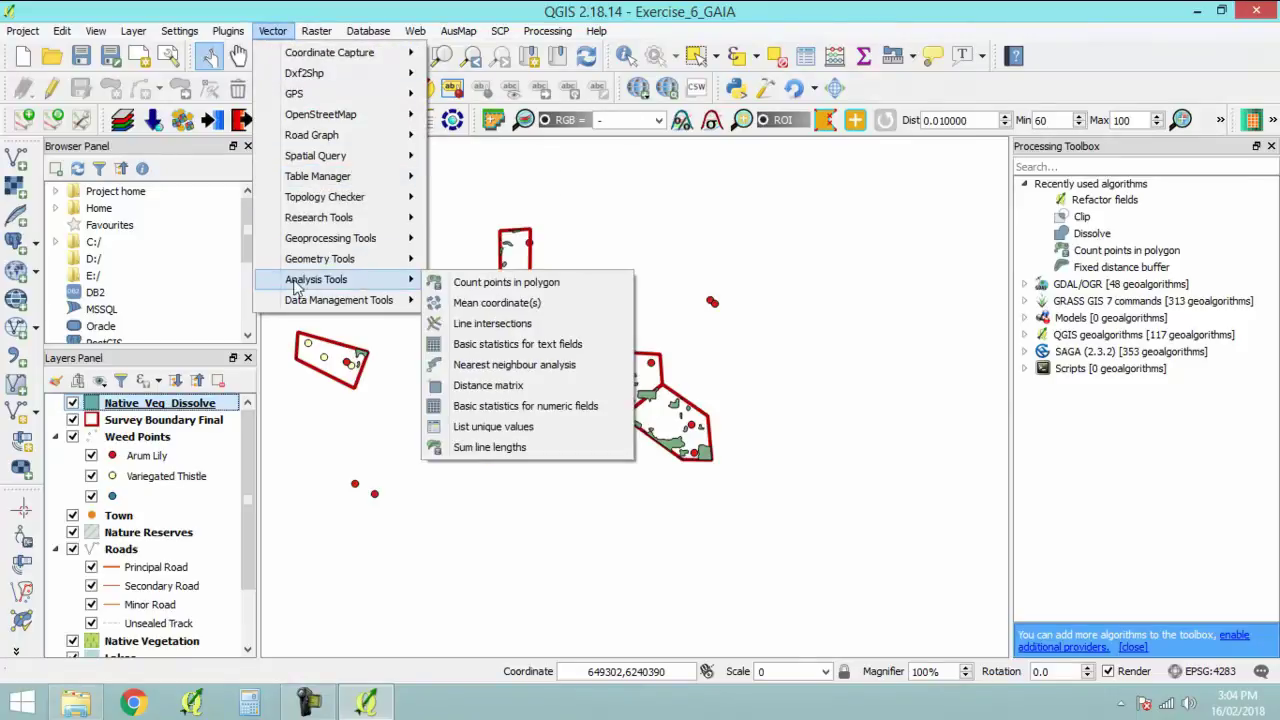
pyautogui.click(515, 287)
pyautogui.moveTo(872, 44); pyautogui.dragTo(853, 70)
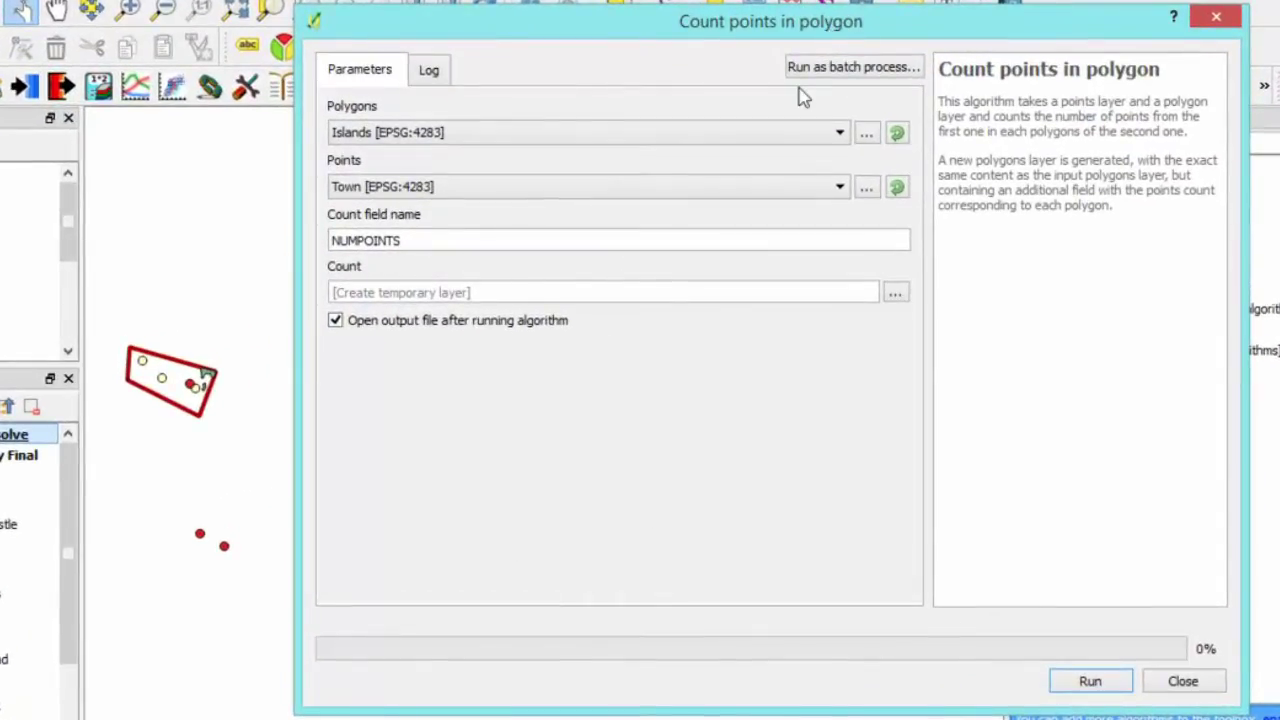
pyautogui.click(780, 131)
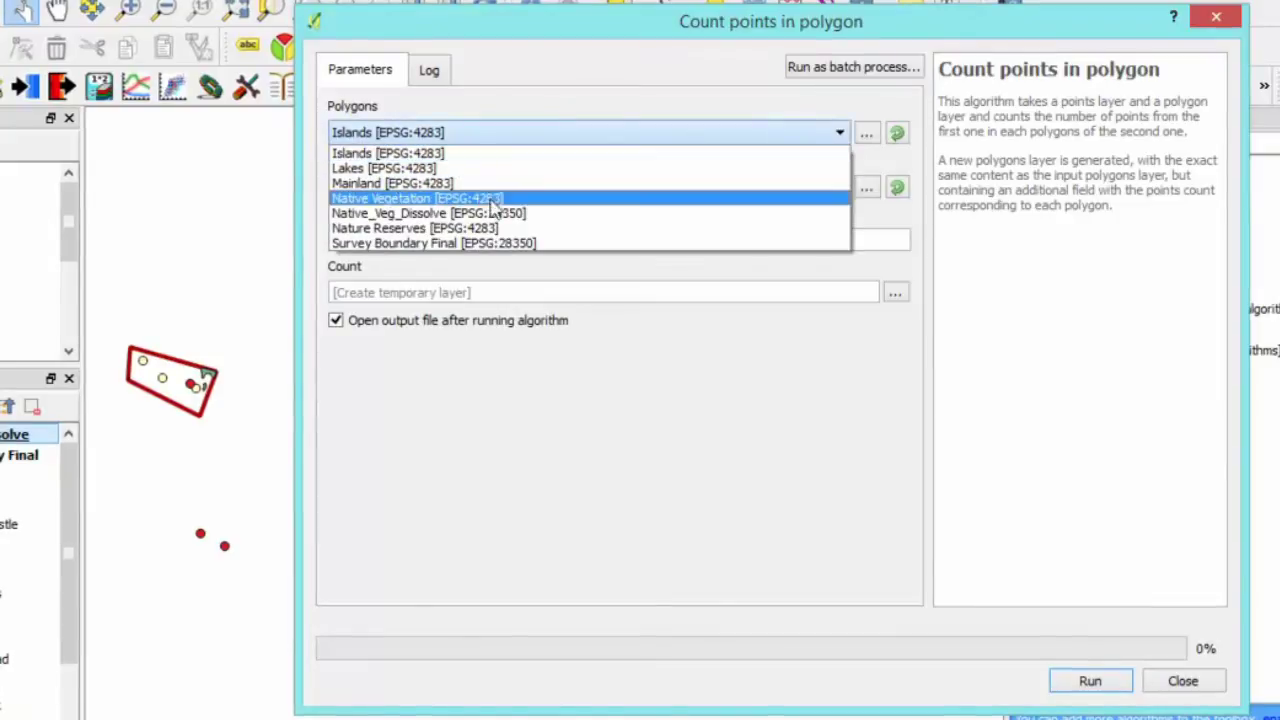
pyautogui.click(438, 214)
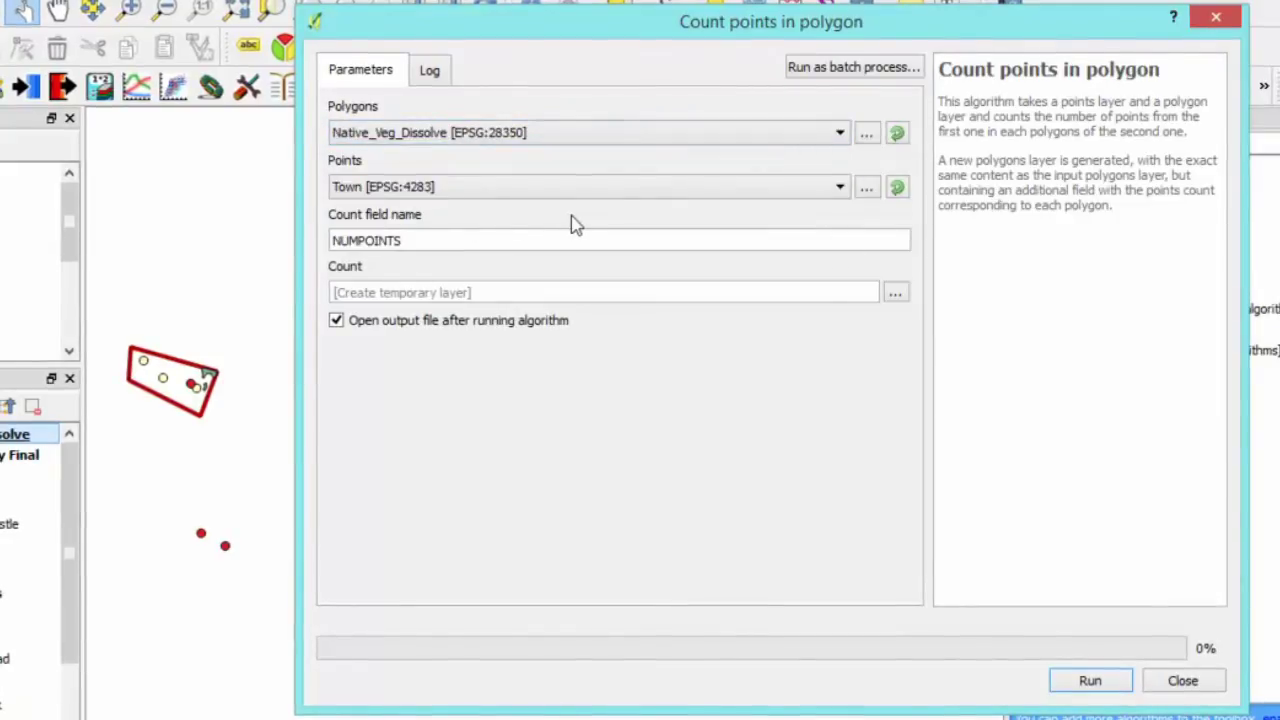
pyautogui.click(570, 194)
pyautogui.click(443, 224)
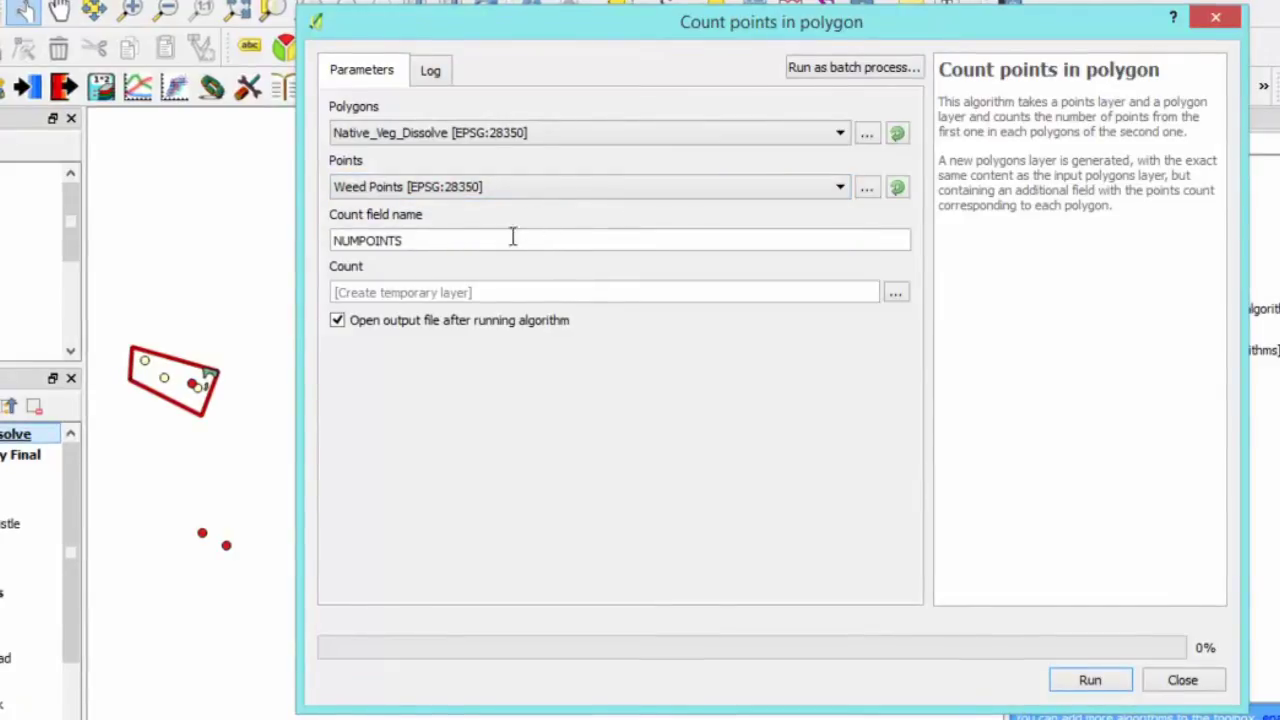
# Name the count field WeedCount.
pyautogui.doubleClick(424, 237)
pyautogui.write('Wee')
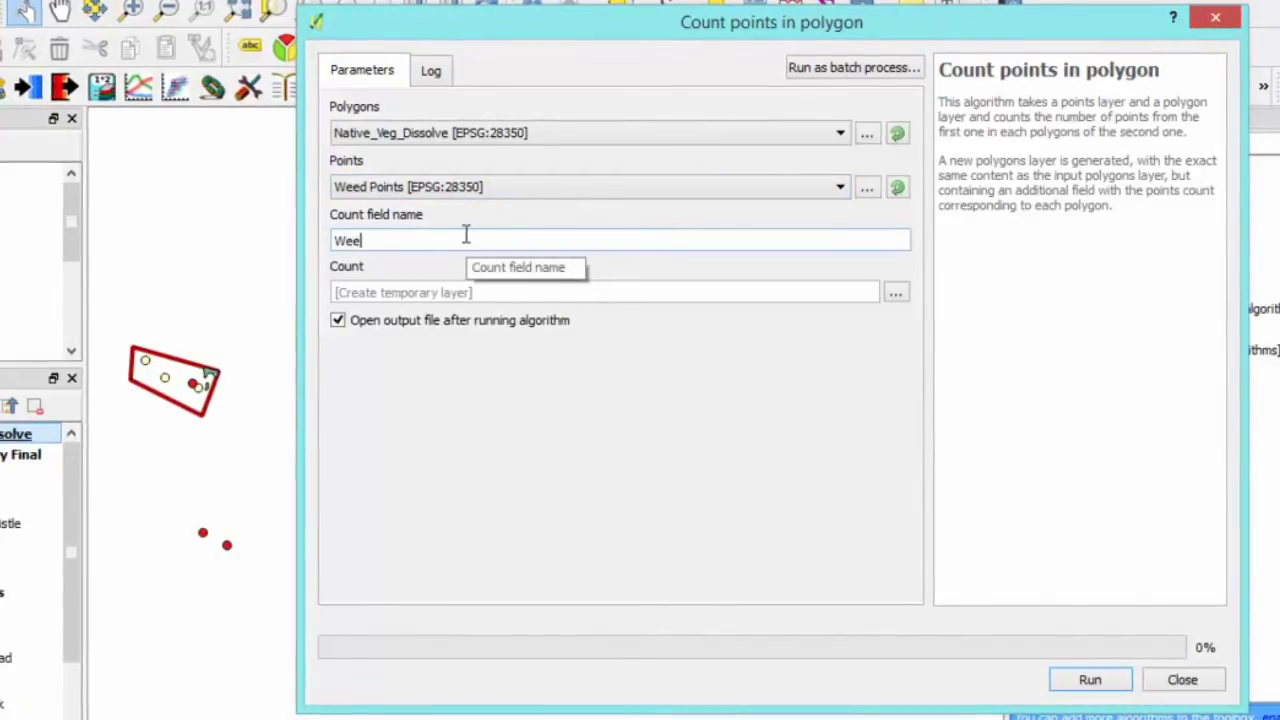
pyautogui.write('dCount')
pyautogui.press('Tab')
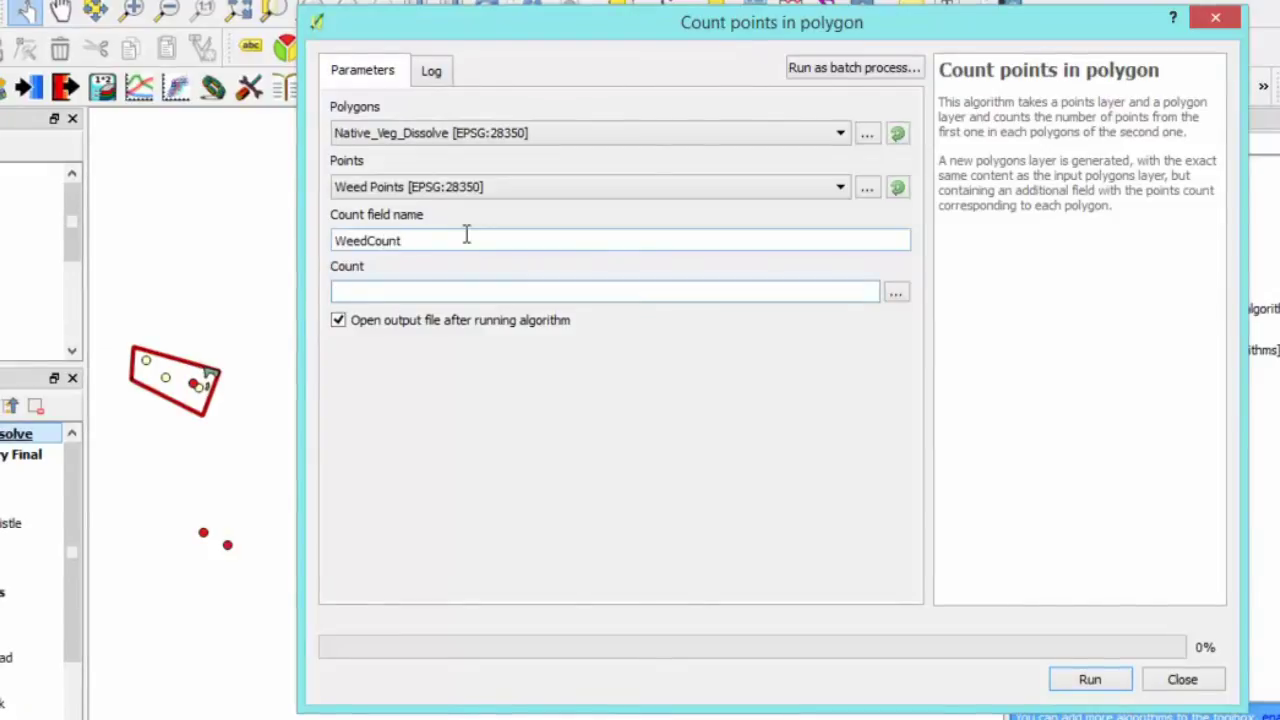
# Set the count output to a shapefile named Native_Veg_Weed_Count in the 01_Shapefiles folder and run the point count.
pyautogui.click(905, 298)
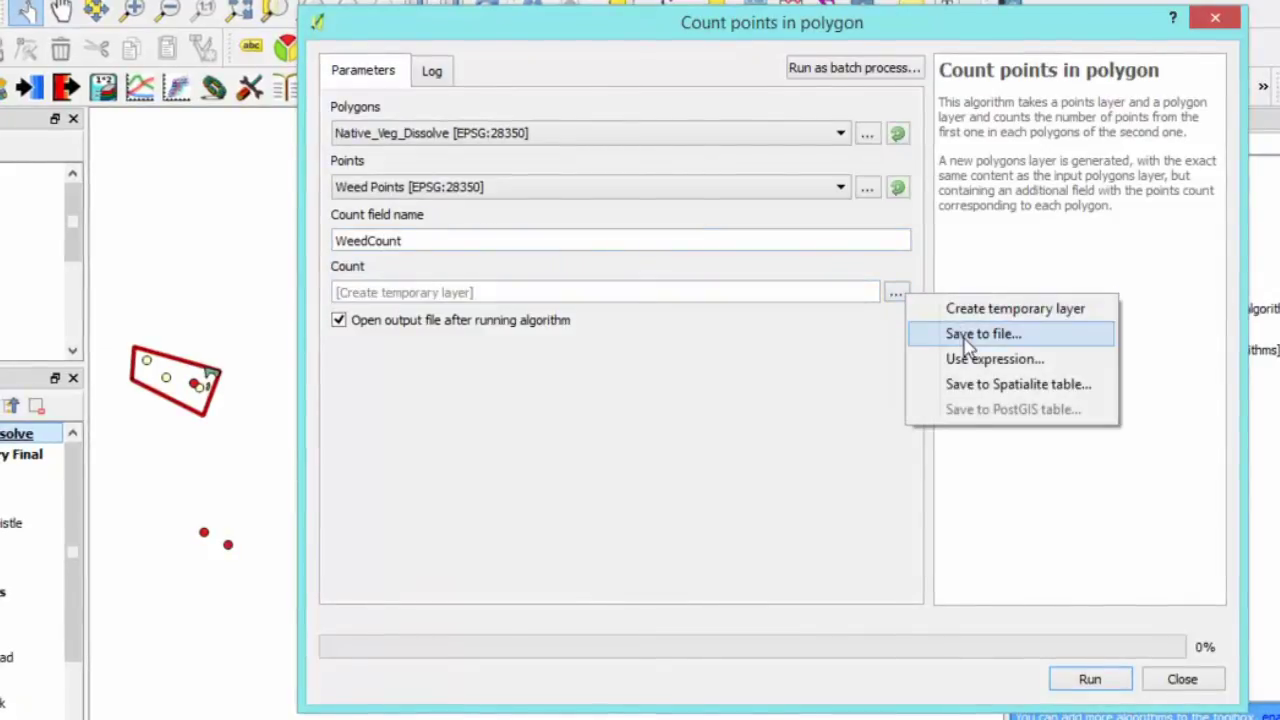
pyautogui.click(964, 340)
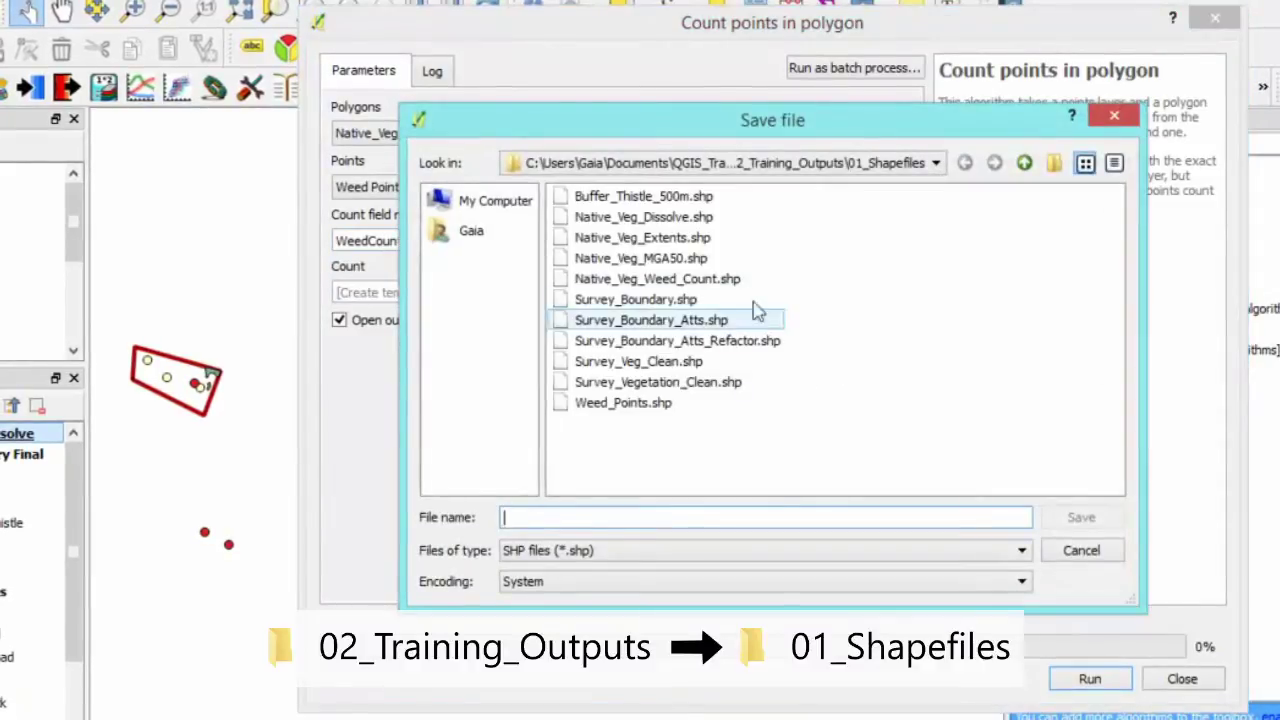
pyautogui.click(635, 517)
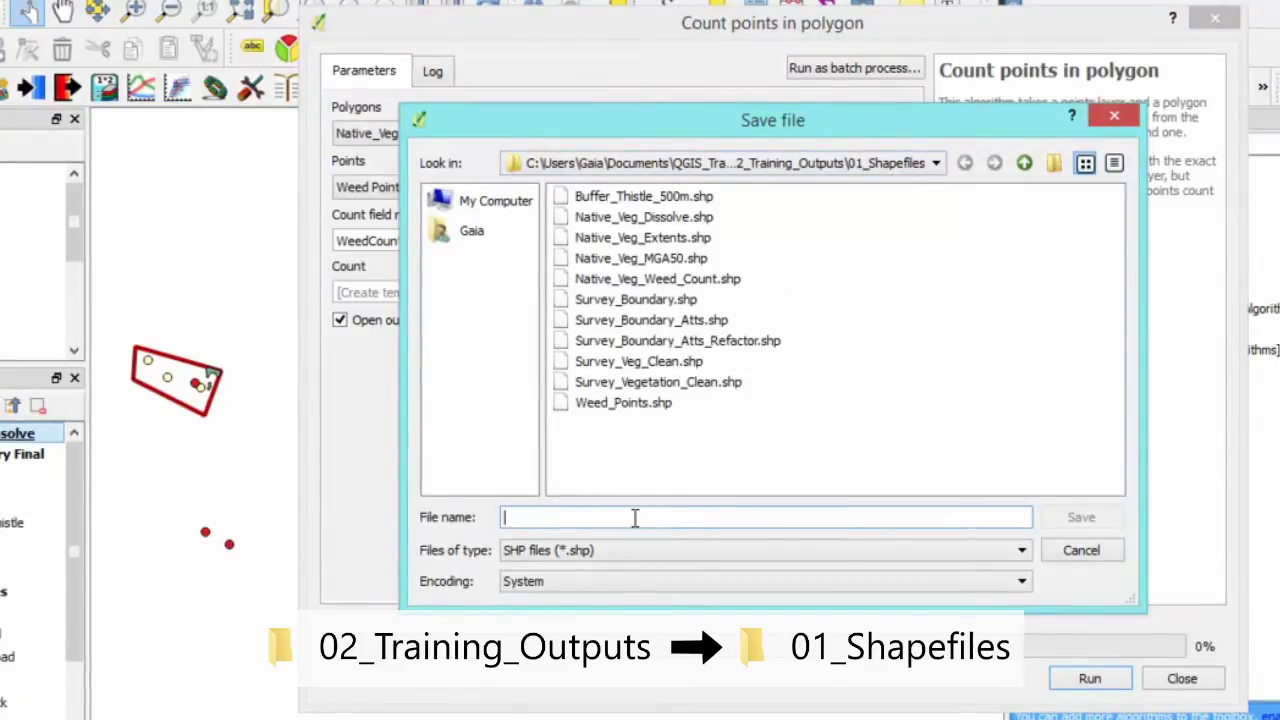
pyautogui.write('Native_')
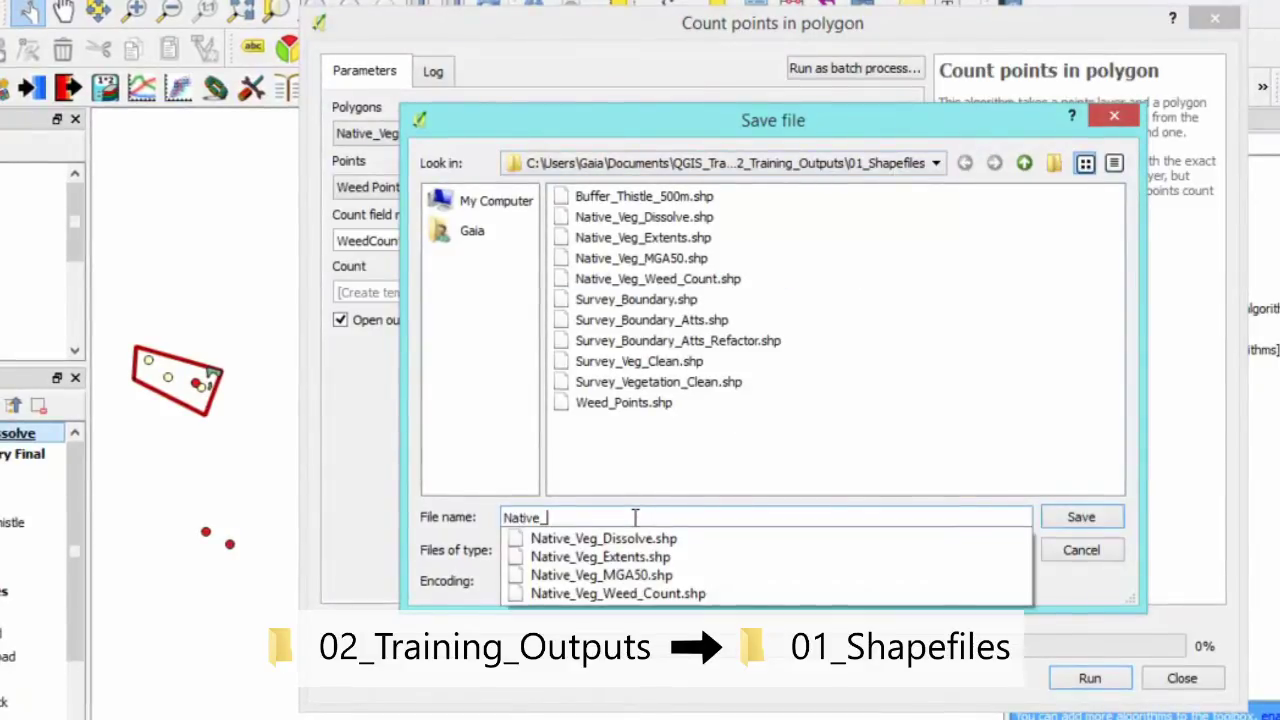
pyautogui.write('Veg_Wed')
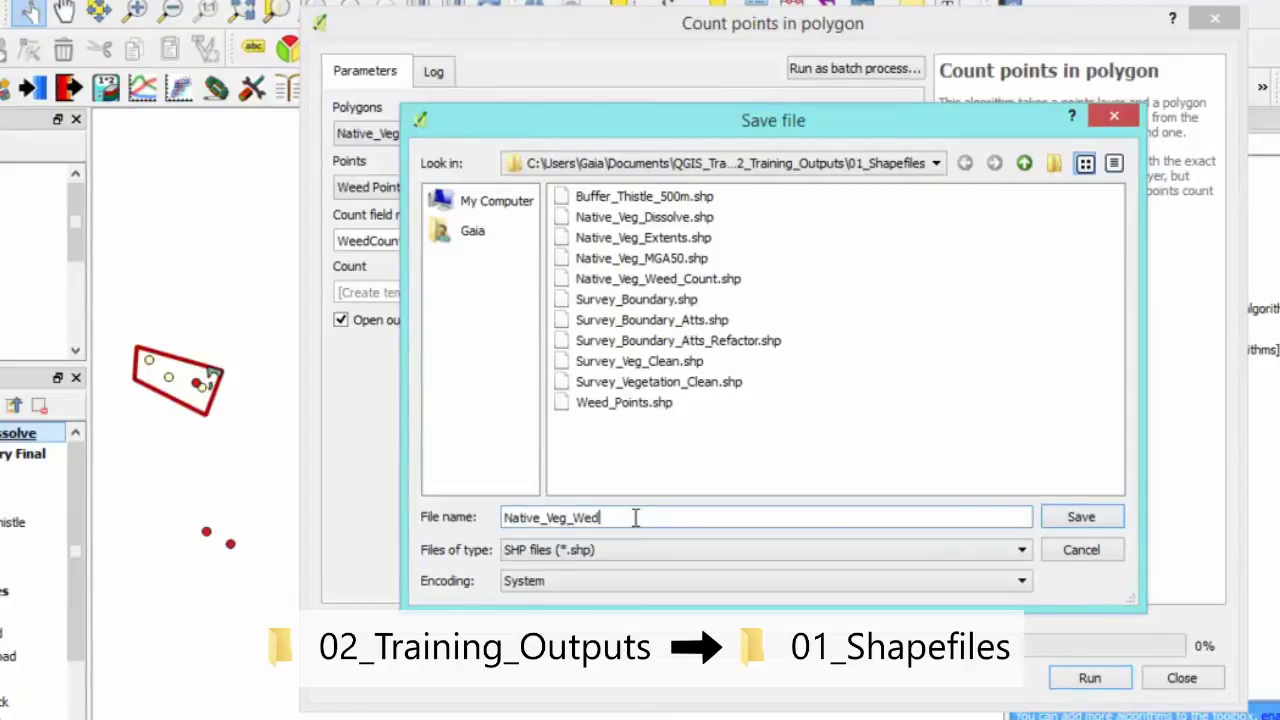
pyautogui.press('BackSpace')
pyautogui.write('ed_Count')
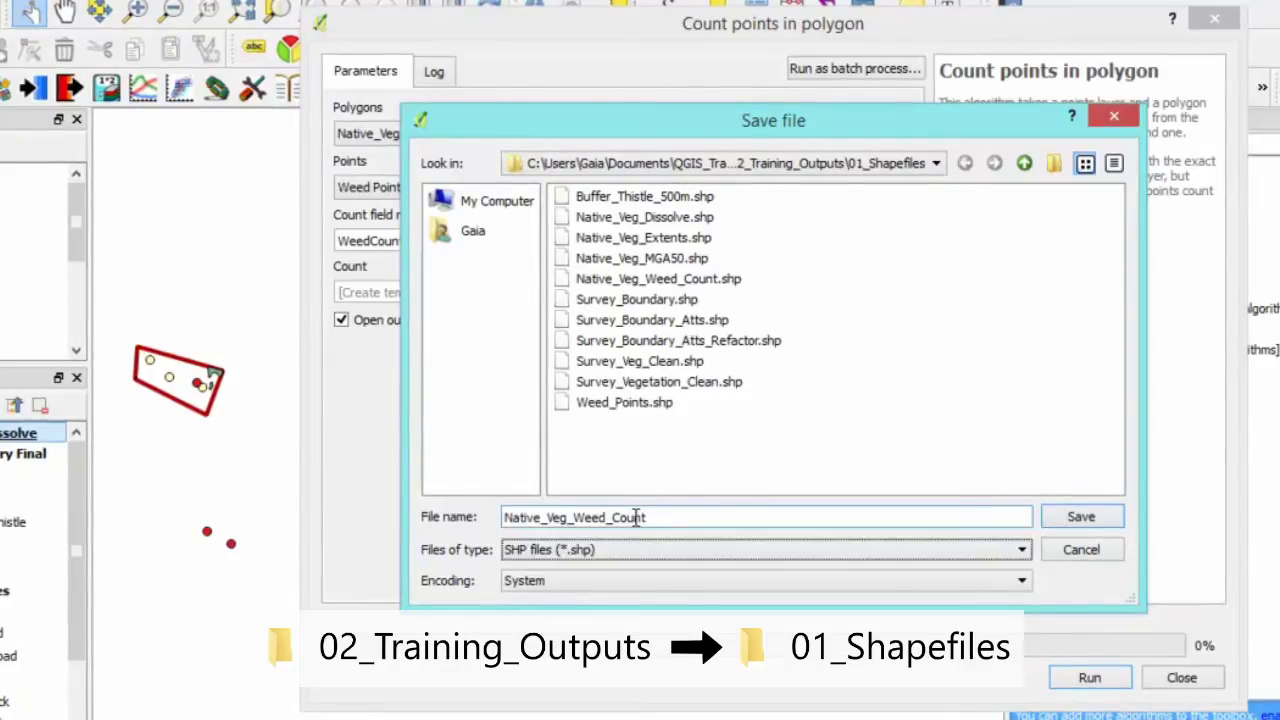
pyautogui.click(1084, 517)
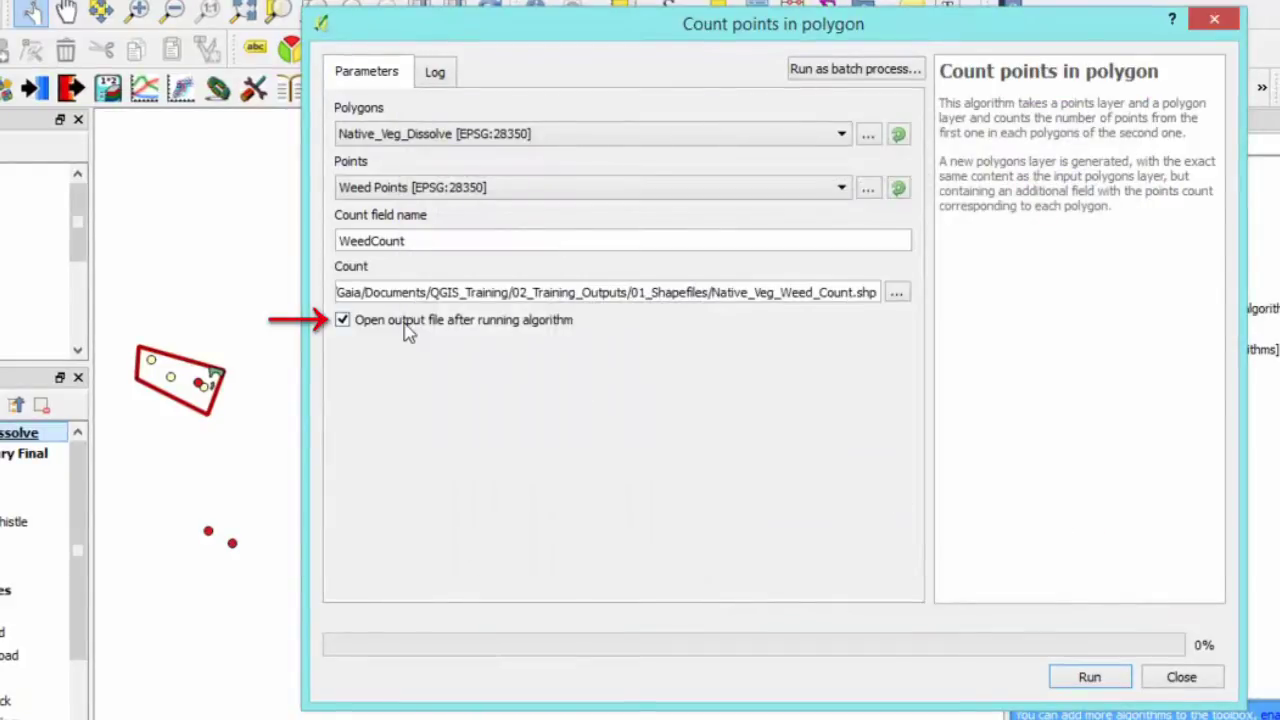
pyautogui.click(1099, 679)
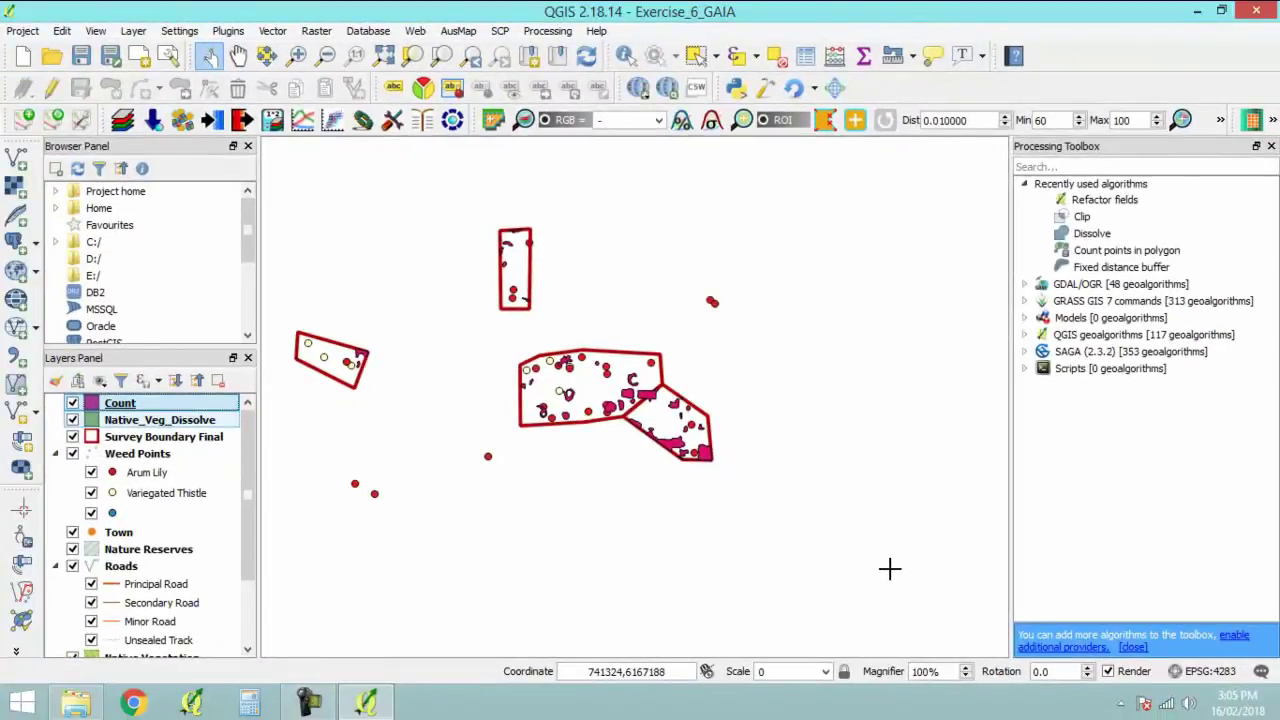
# Rename the Count layer to Native_Veg_Weed_Count and widen the layer list to fit its full name.
pyautogui.click(120, 404)
pyautogui.rightClick(124, 404)
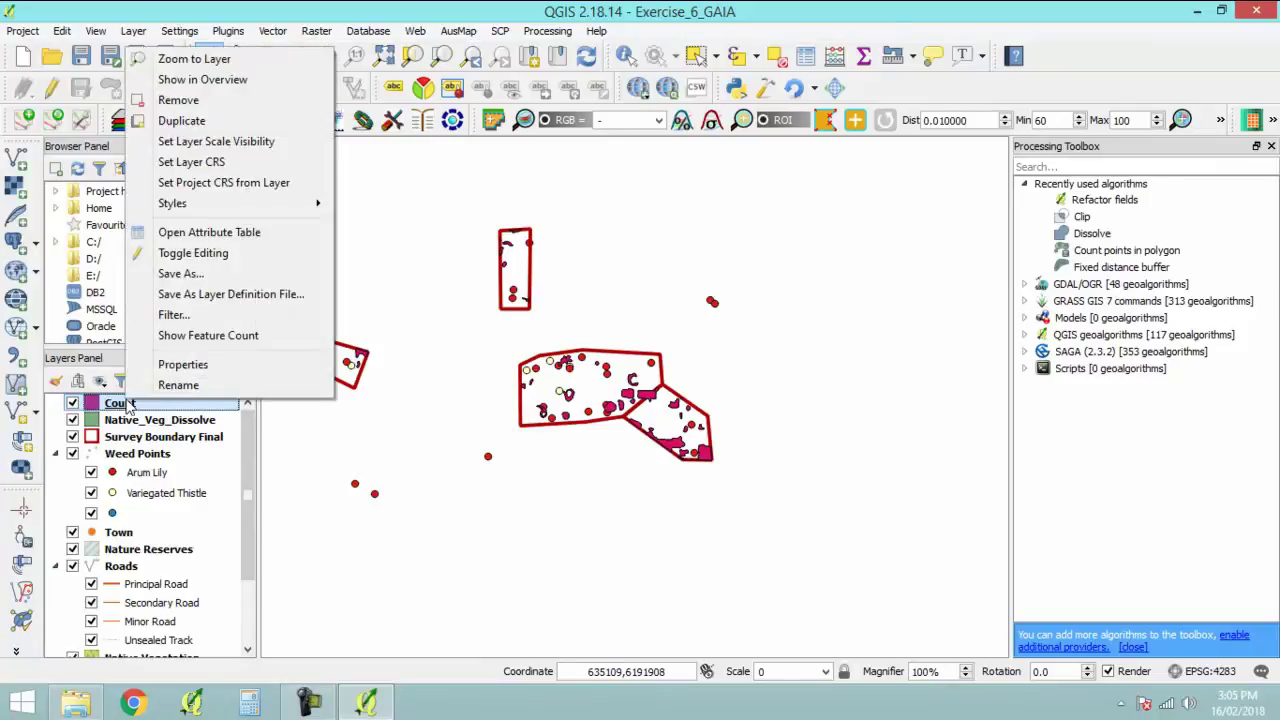
pyautogui.click(175, 390)
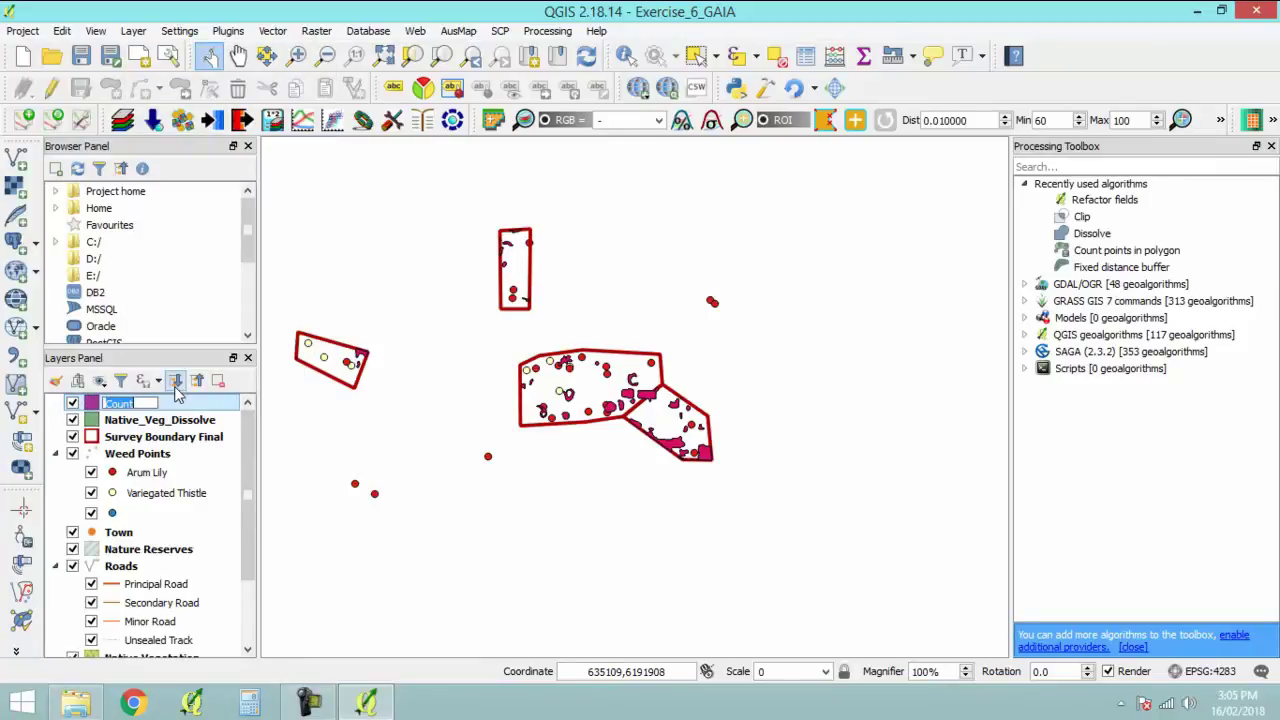
pyautogui.write('Native_Veg_Weed_Count')
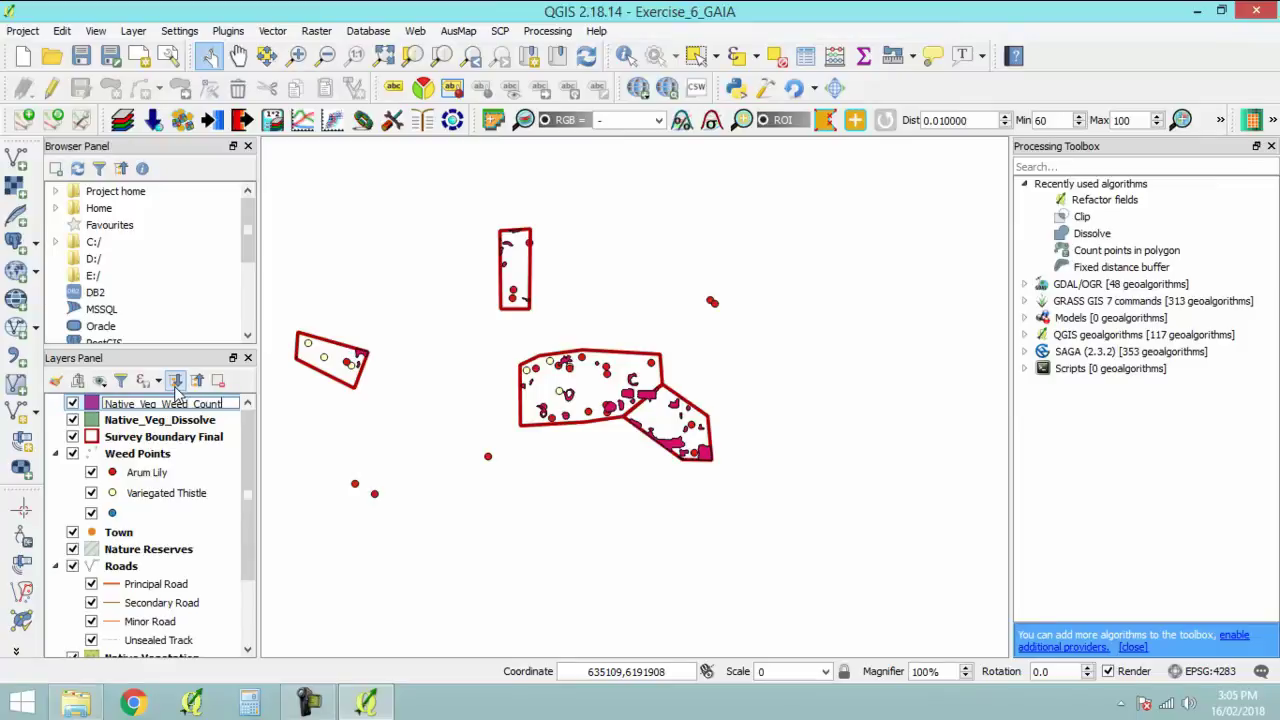
pyautogui.press('Return')
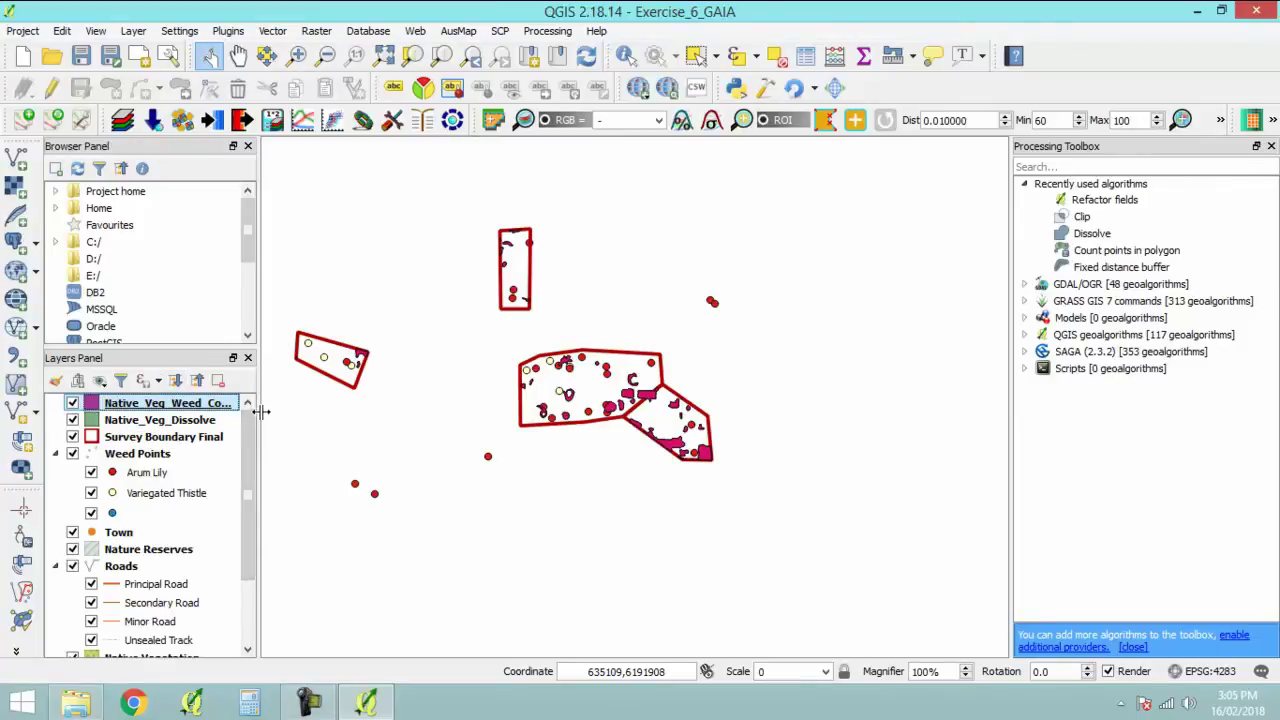
pyautogui.moveTo(256, 410); pyautogui.dragTo(274, 418)
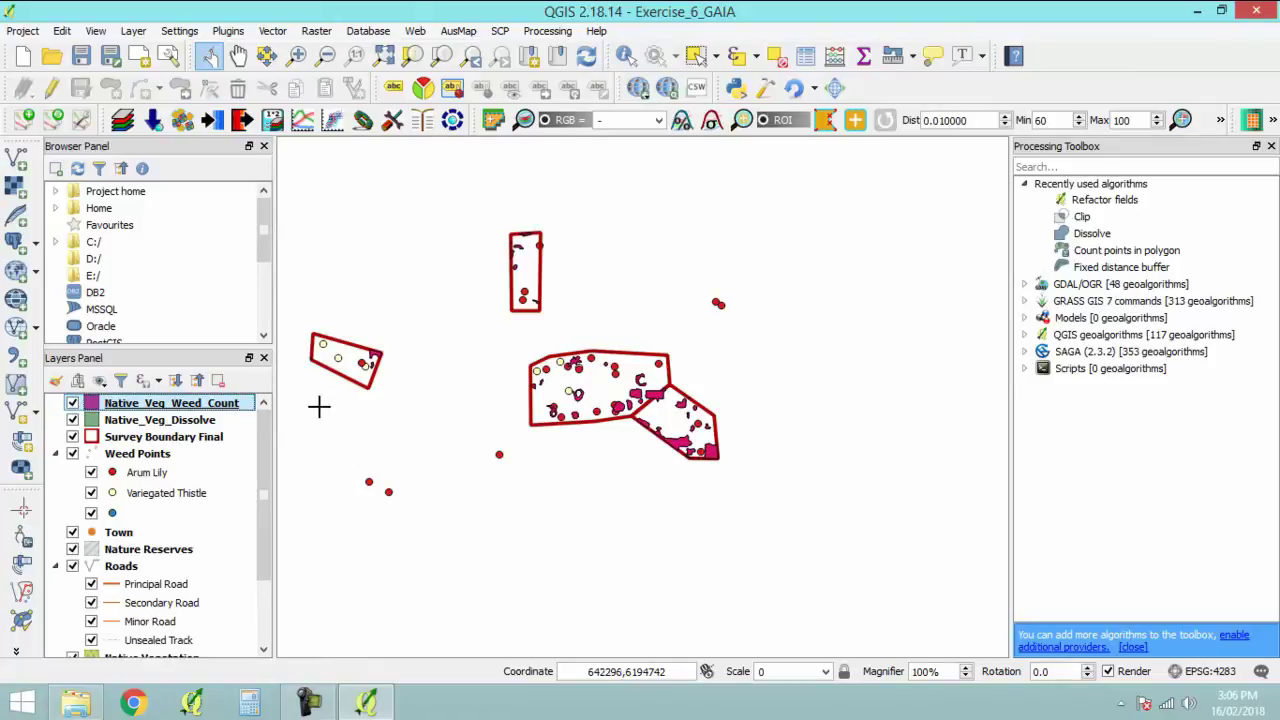
# Open the Native_Veg_Weed_Count attribute table to check the WeedCount field, shrinking and moving it beside the survey areas.
pyautogui.rightClick(140, 403)
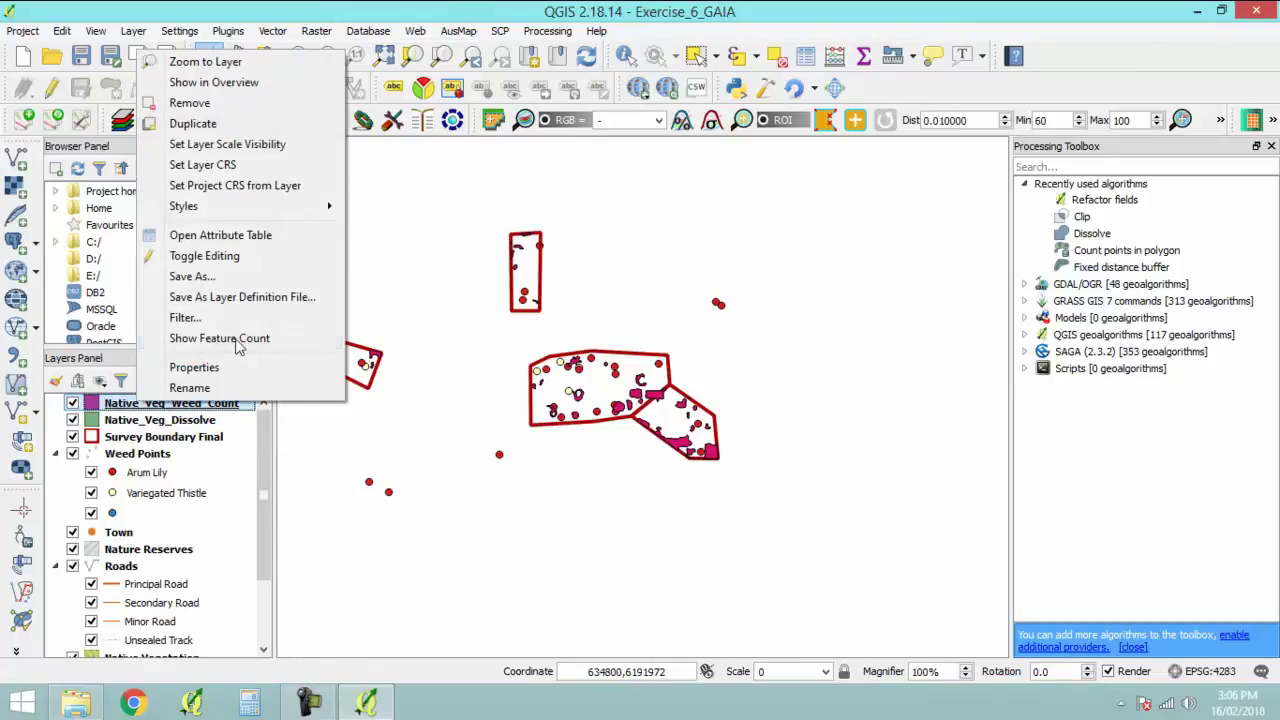
pyautogui.click(237, 237)
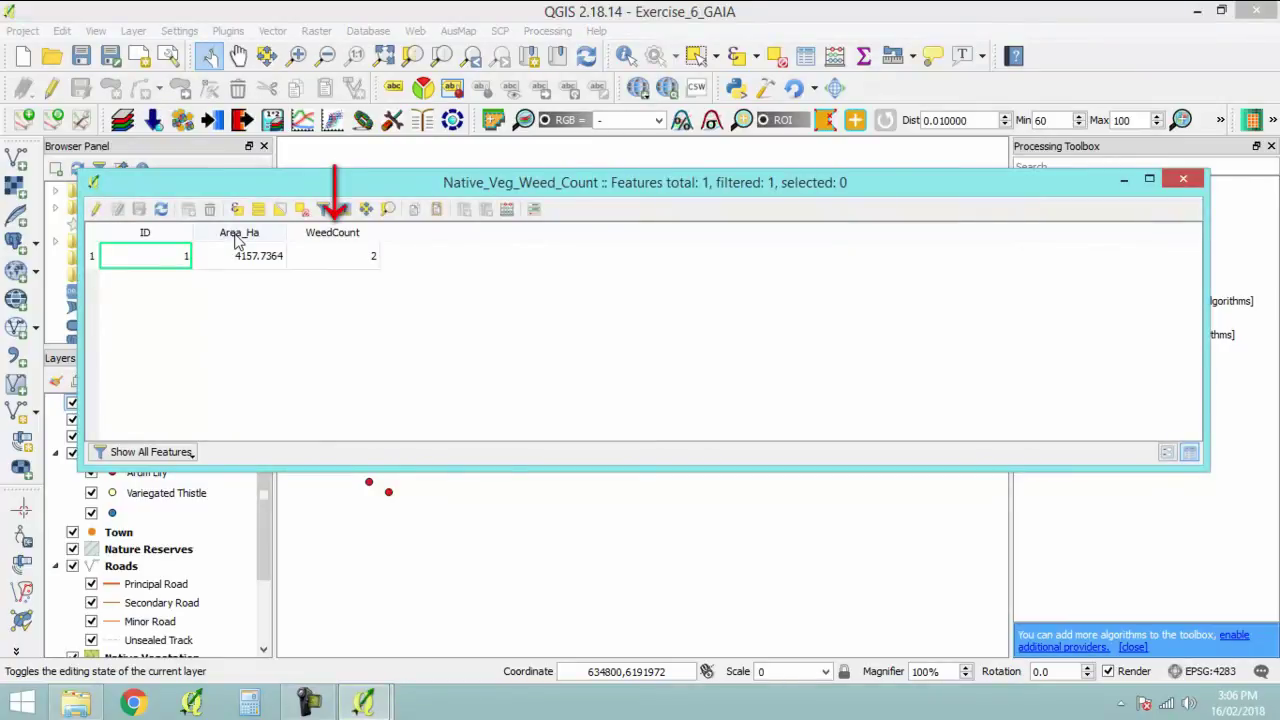
pyautogui.moveTo(466, 185); pyautogui.dragTo(504, 281)
pyautogui.moveTo(1243, 403); pyautogui.dragTo(440, 393)
pyautogui.moveTo(251, 284); pyautogui.dragTo(1012, 243)
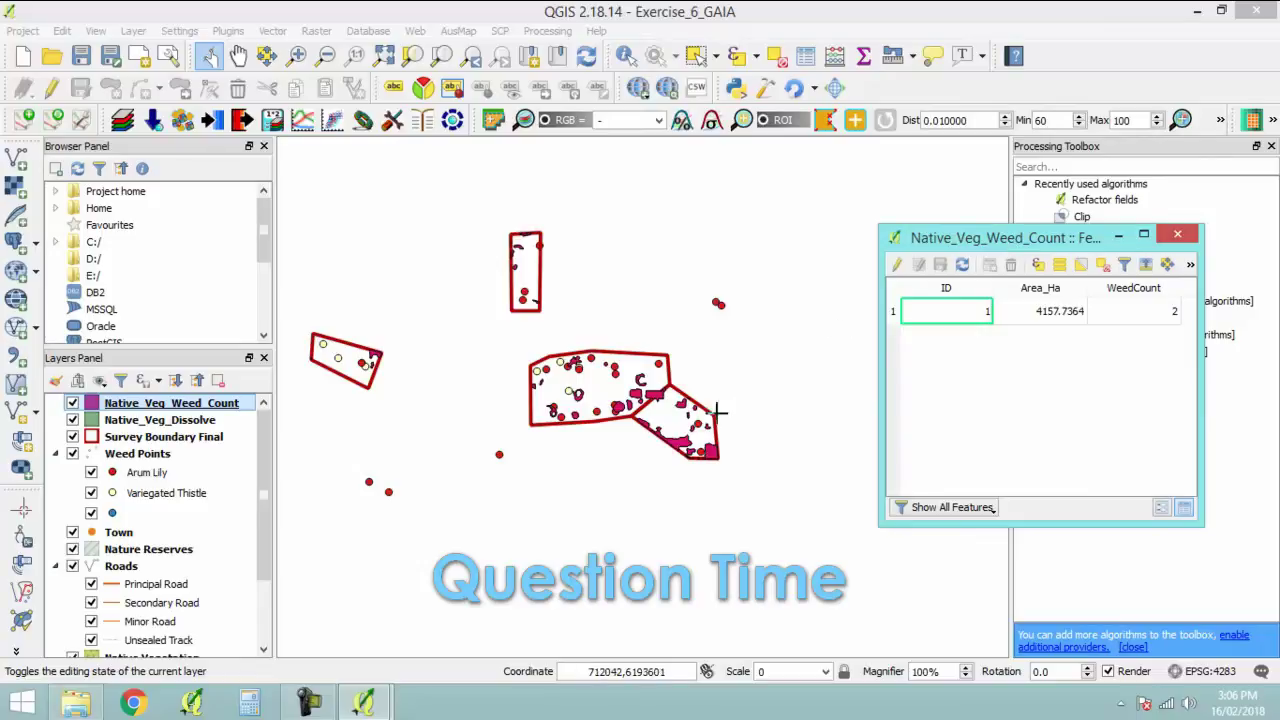
# Move the Weed Points layer above Native_Veg_Weed_Count in the layer order.
pyautogui.scroll(2, 690, 440)
pyautogui.scroll(-1, 720, 475)
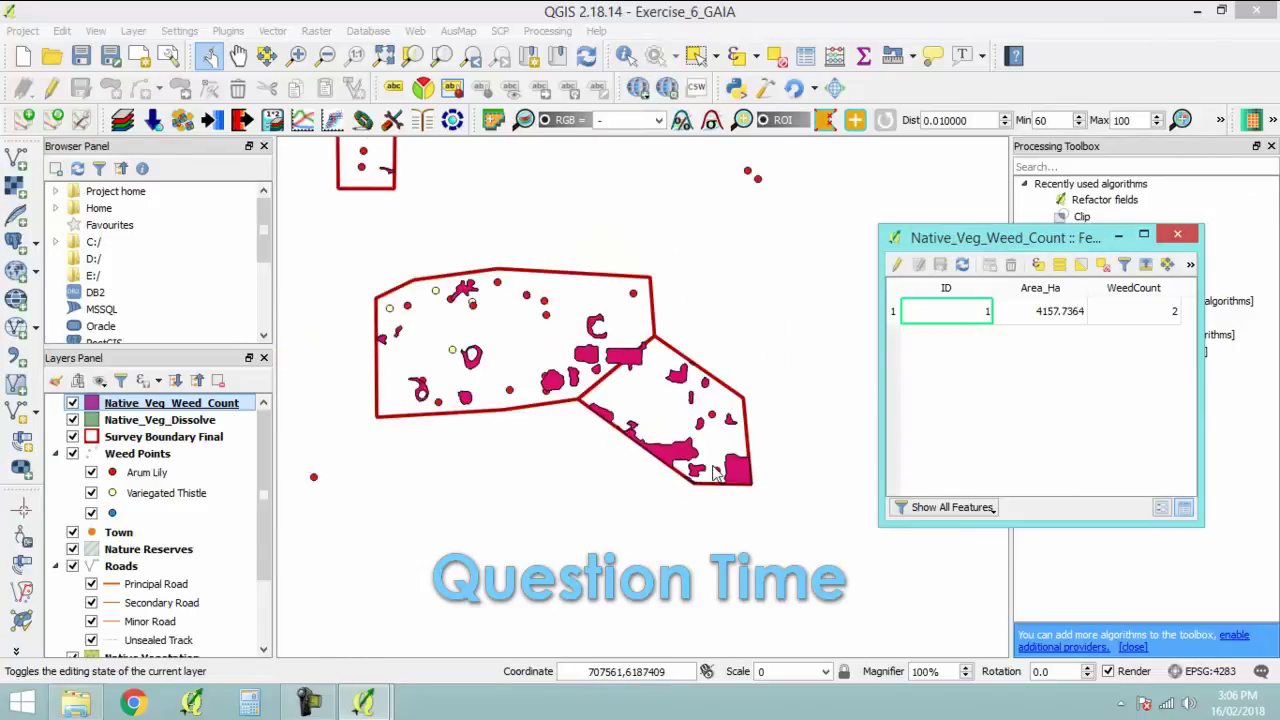
pyautogui.scroll(1, 710, 472)
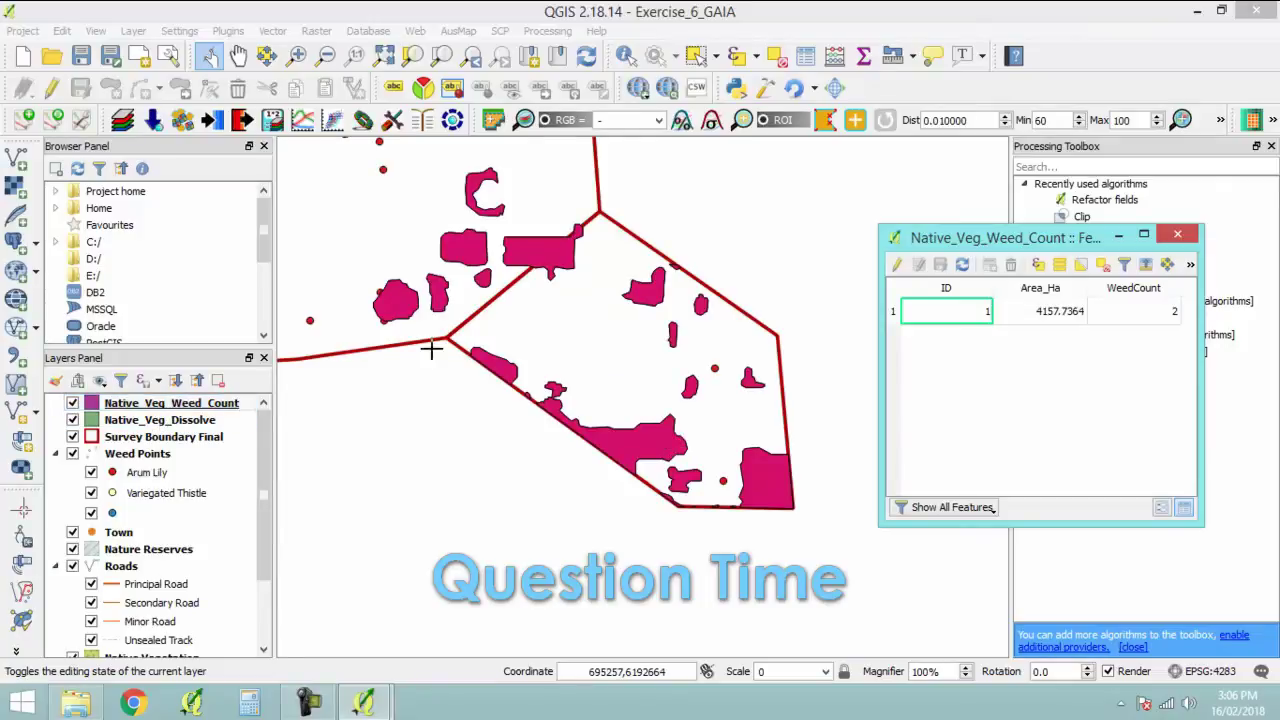
pyautogui.scroll(-1, 531, 386)
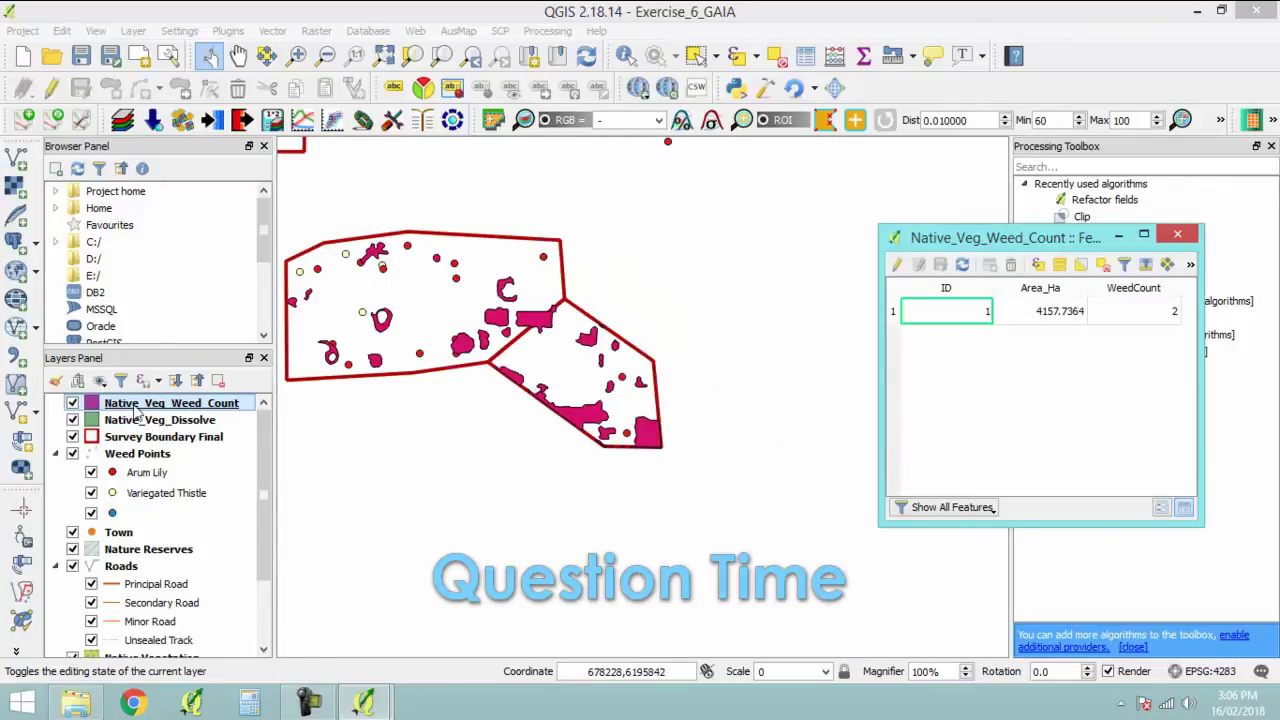
pyautogui.click(143, 447)
pyautogui.moveTo(129, 457); pyautogui.dragTo(132, 398)
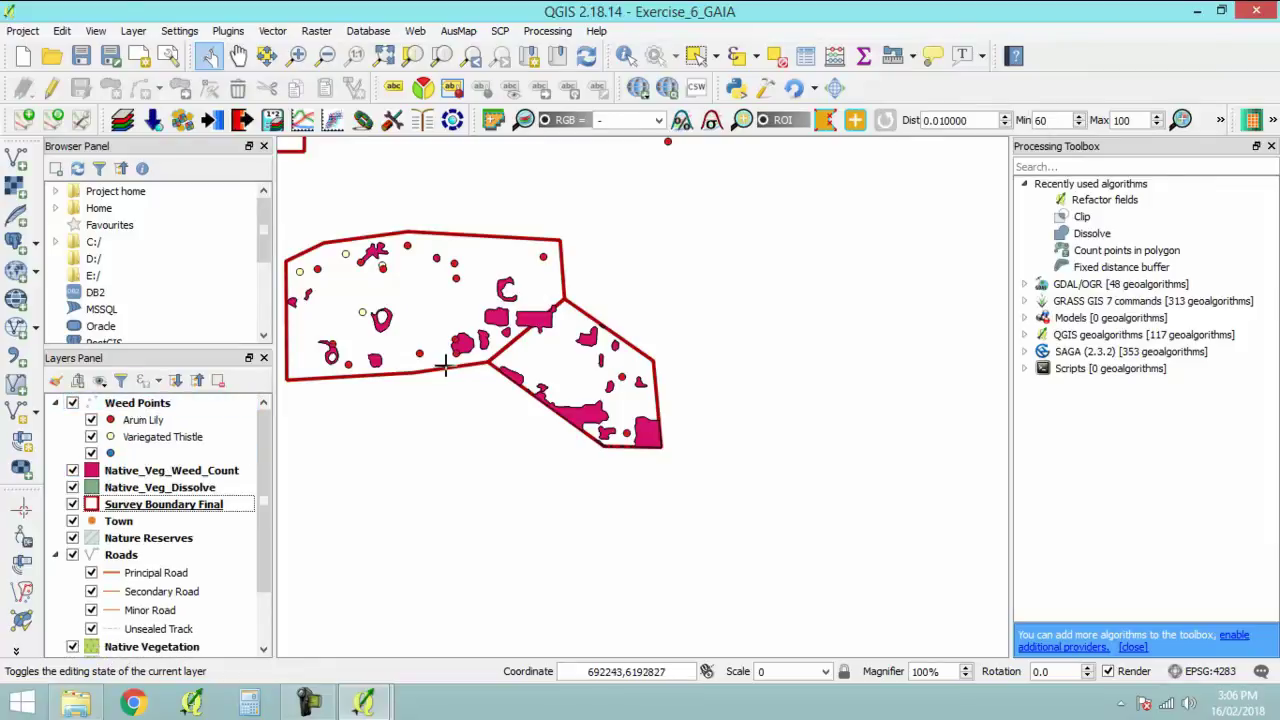
# Examine up close which weed points fall inside the native vegetation polygons of the large survey area.
pyautogui.moveTo(440, 361); pyautogui.dragTo(521, 424)
pyautogui.scroll(5, 548, 412)
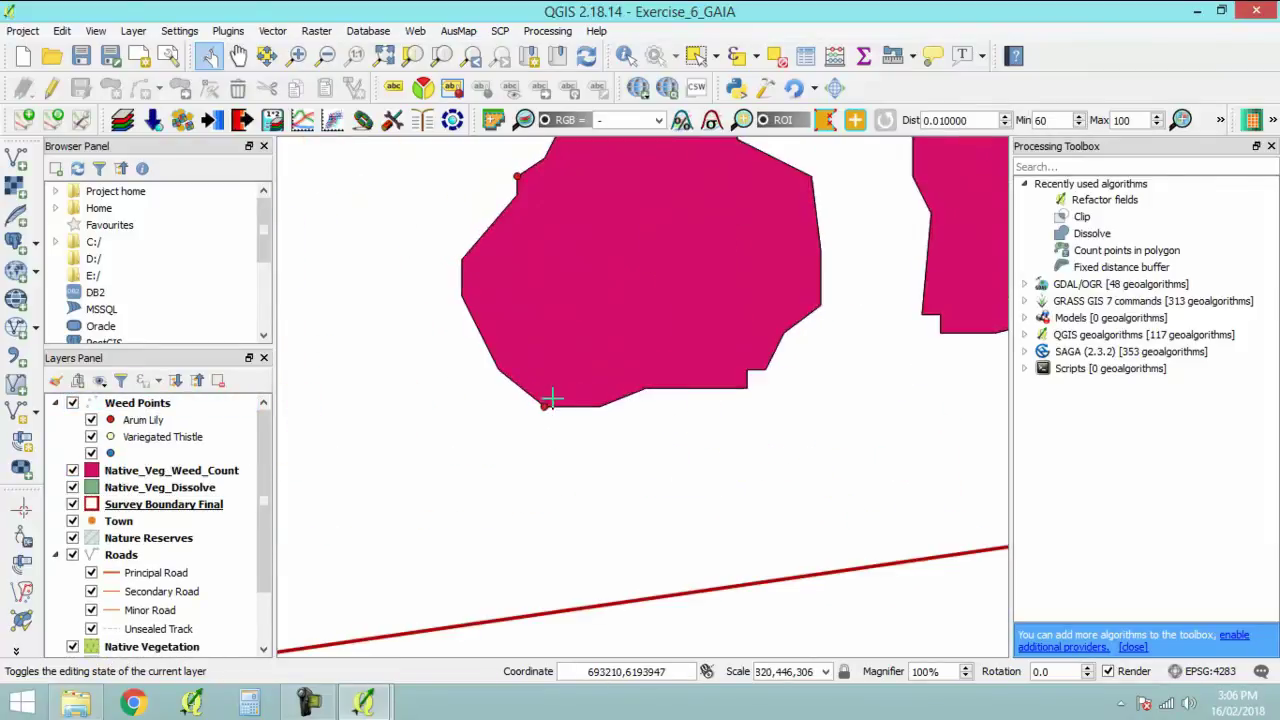
pyautogui.scroll(-4, 555, 415)
pyautogui.scroll(6, 535, 408)
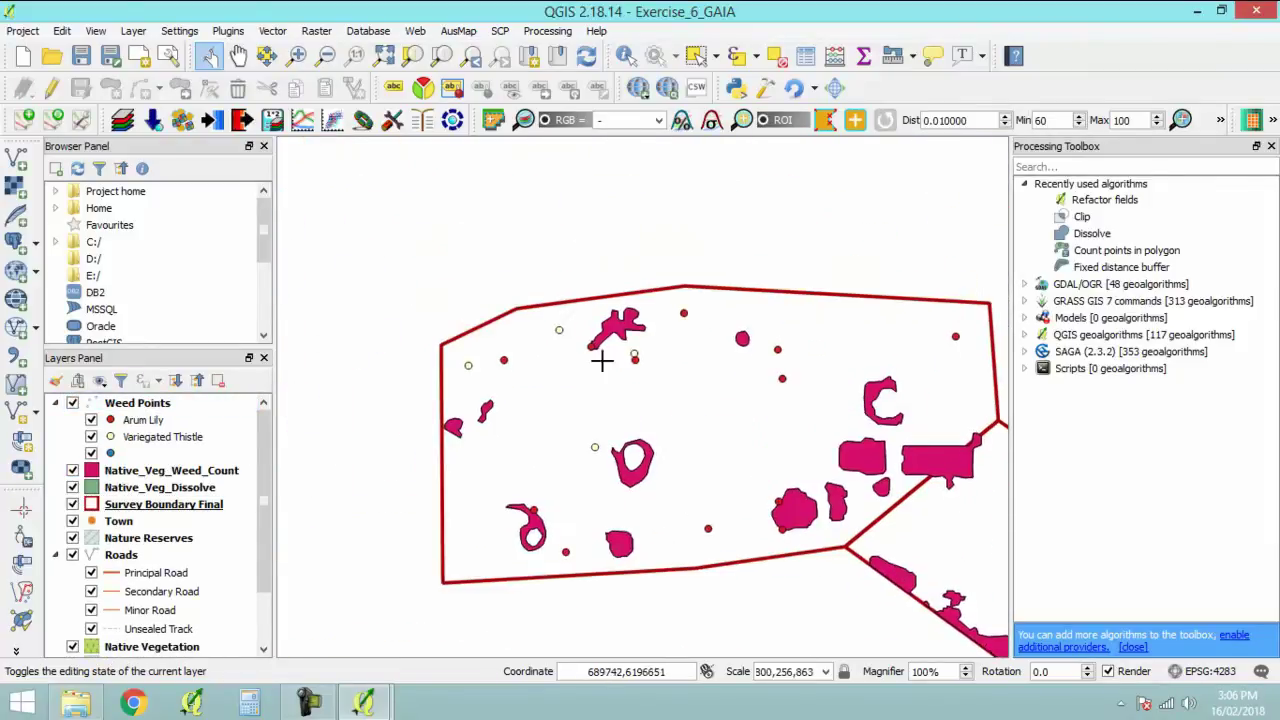
pyautogui.scroll(2, 572, 353)
pyautogui.scroll(-6, 581, 356)
pyautogui.moveTo(535, 359); pyautogui.dragTo(673, 467)
pyautogui.scroll(5, 673, 460)
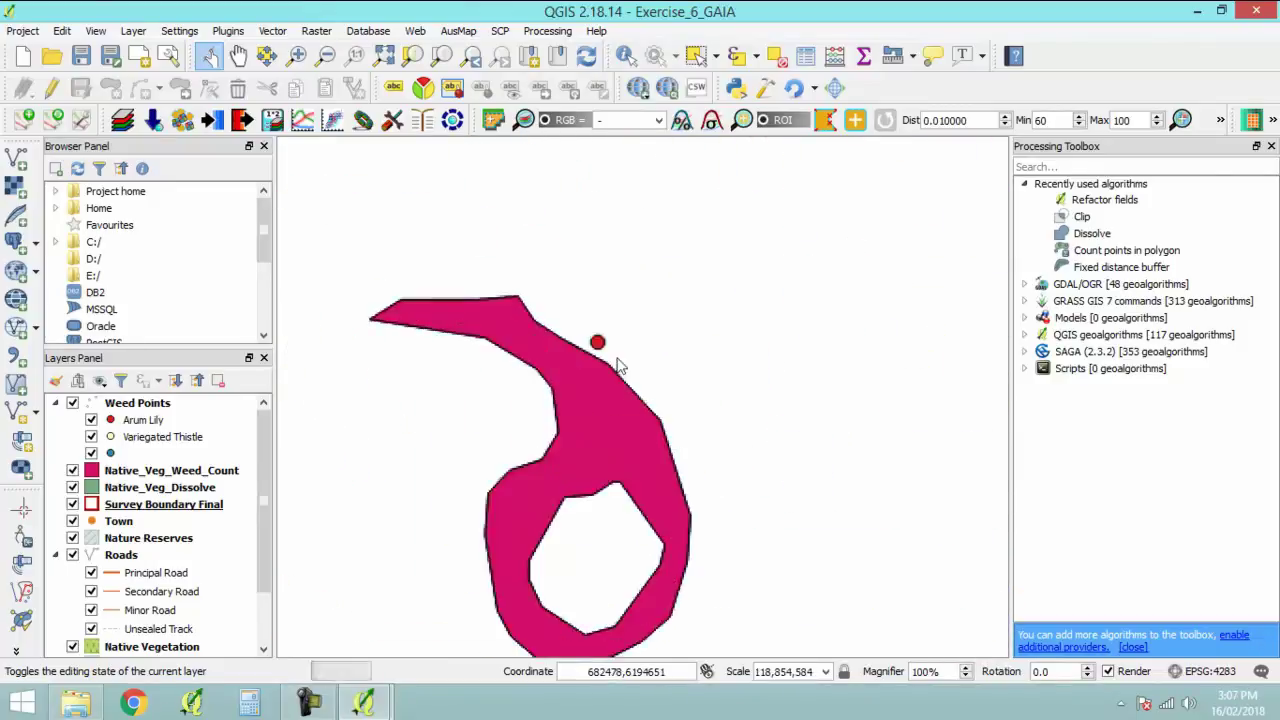
pyautogui.scroll(-6, 689, 380)
# Remove the Native_Veg_Weed_Count and Native_Veg_Dissolve layers from the project.
pyautogui.click(200, 470)
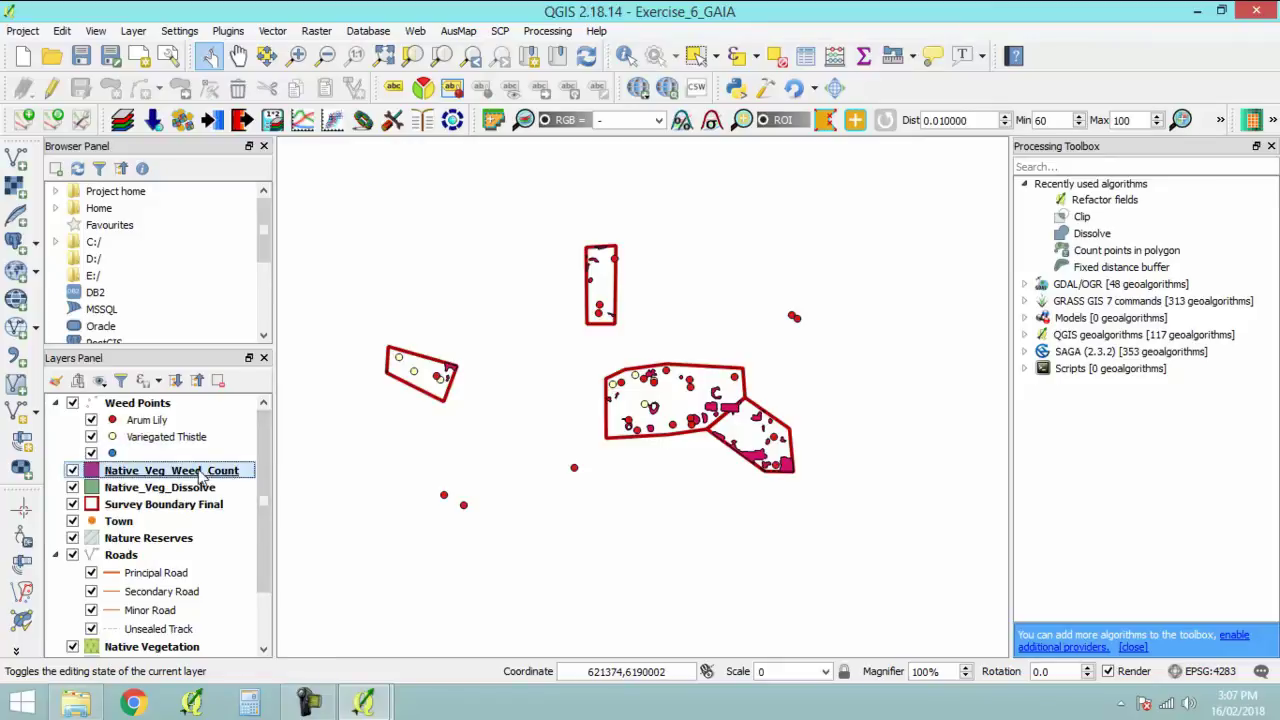
pyautogui.rightClick(200, 477)
pyautogui.click(255, 170)
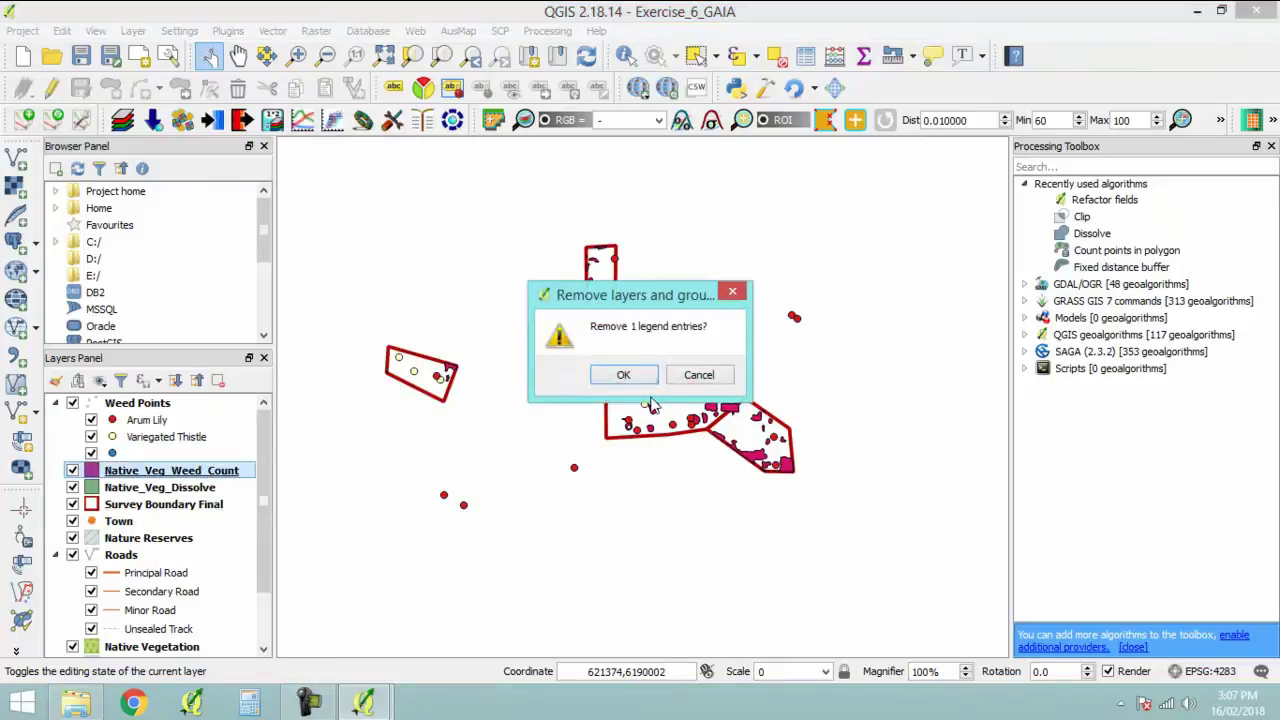
pyautogui.click(623, 376)
pyautogui.click(200, 484)
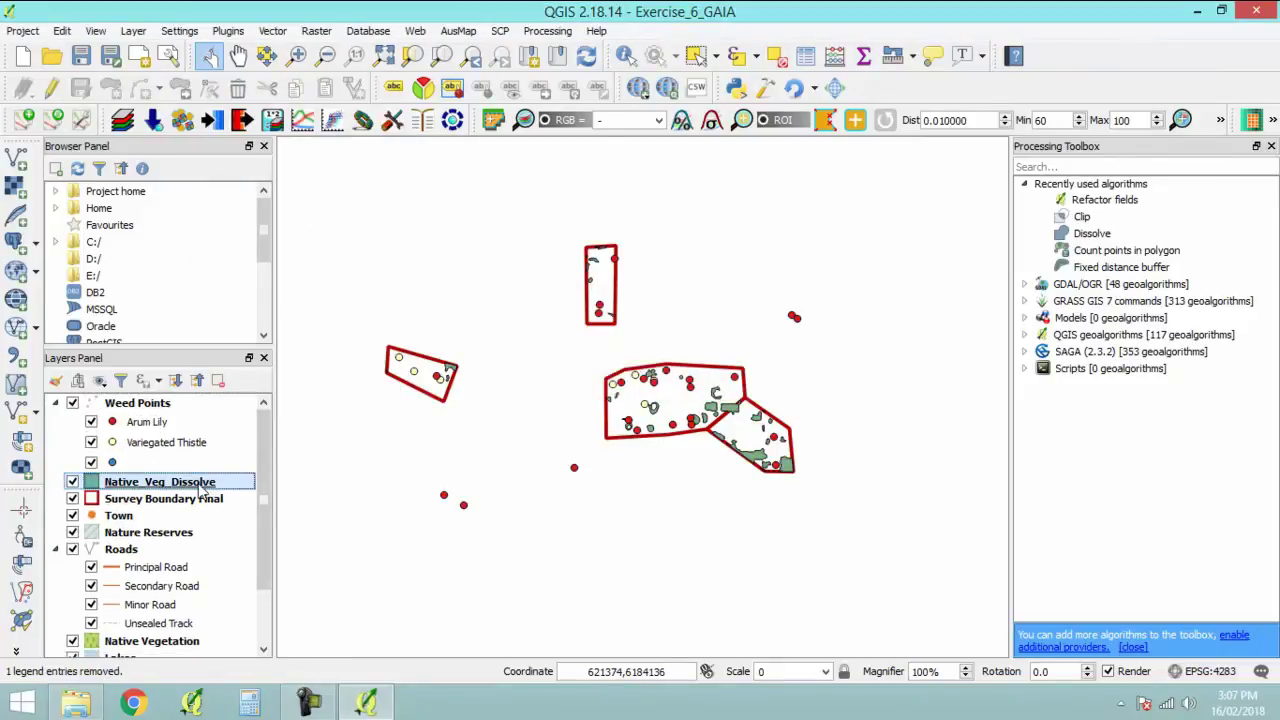
pyautogui.rightClick(203, 487)
pyautogui.click(290, 177)
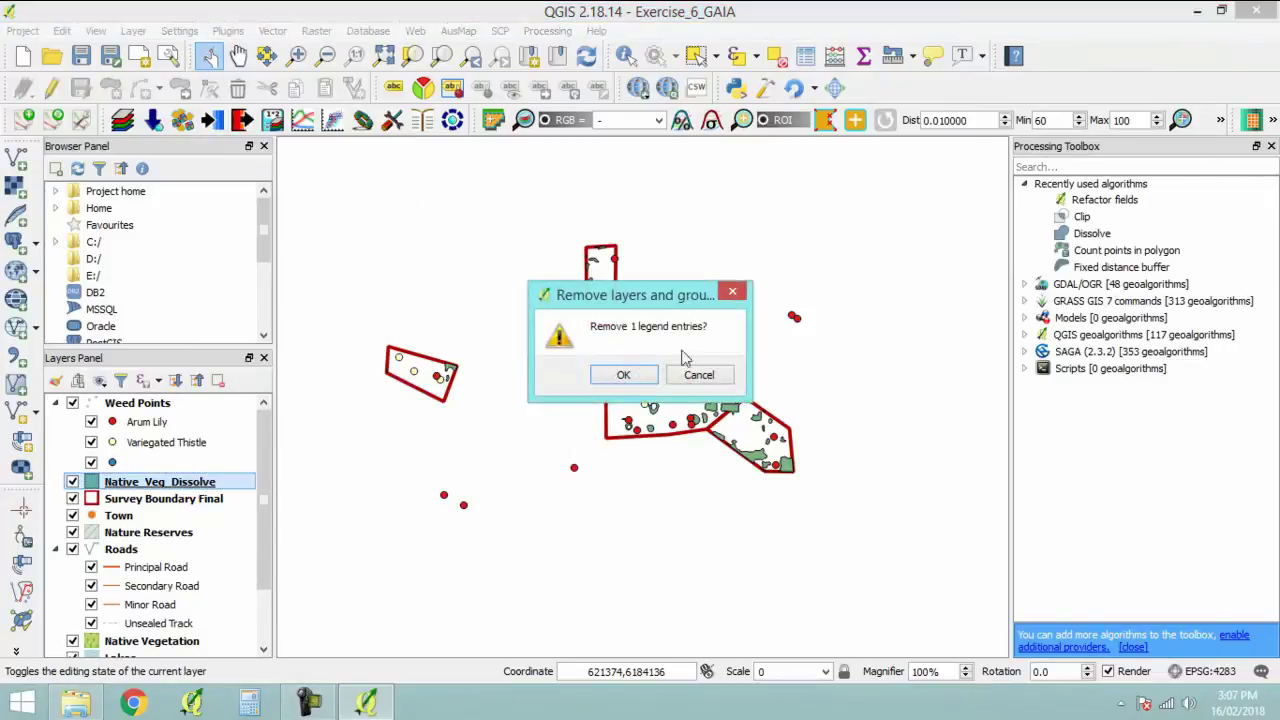
pyautogui.click(623, 376)
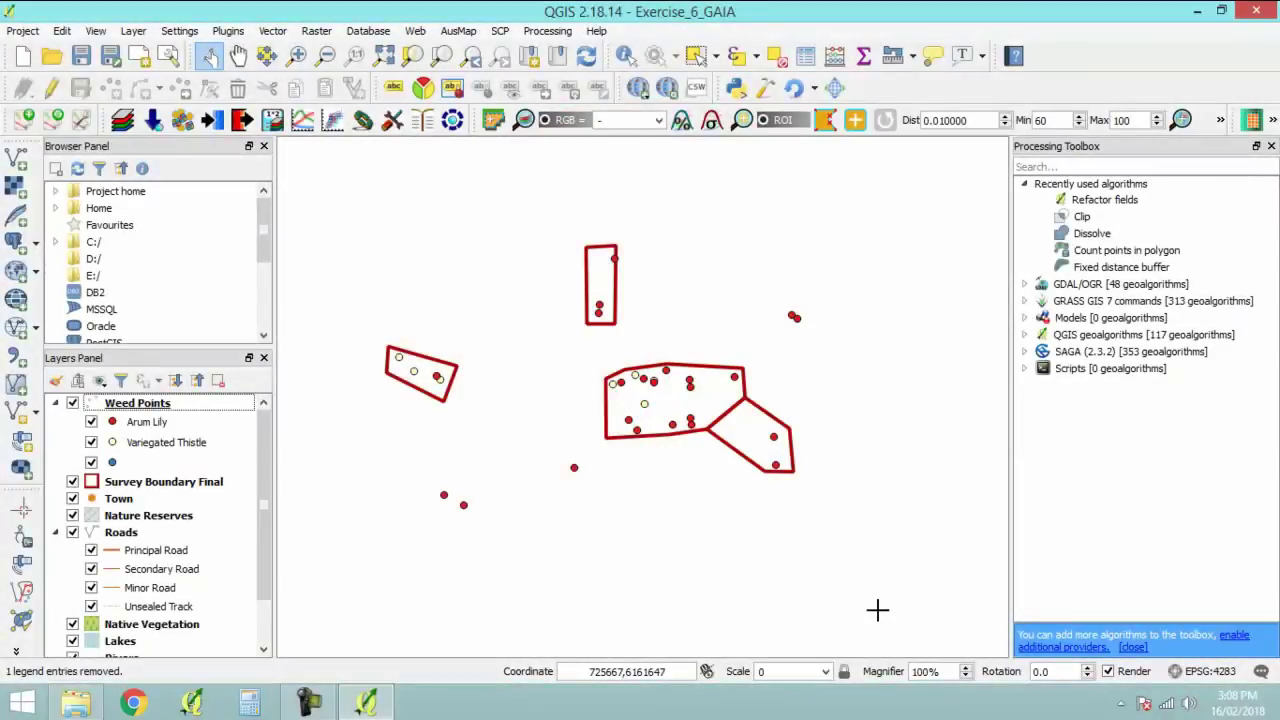
# Filter the Weed Points layer with the expression "Common_Na" = 'Variegated Thistle'.
pyautogui.rightClick(155, 404)
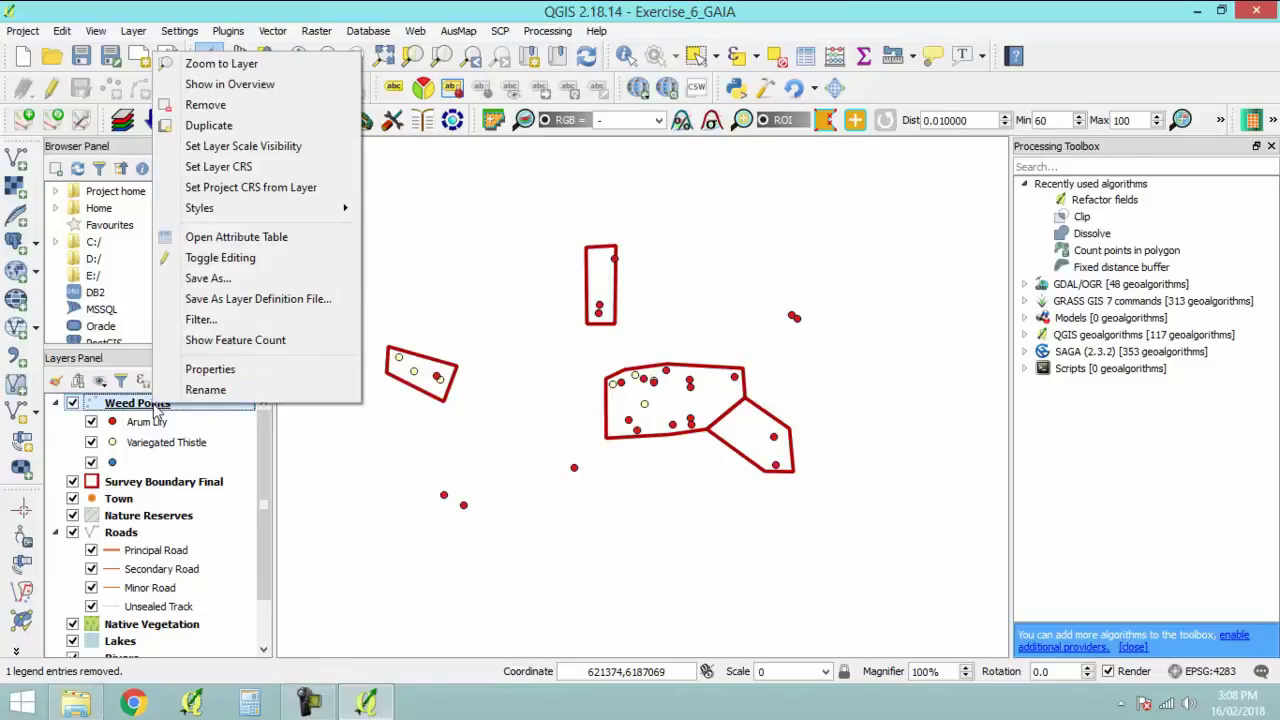
pyautogui.click(205, 319)
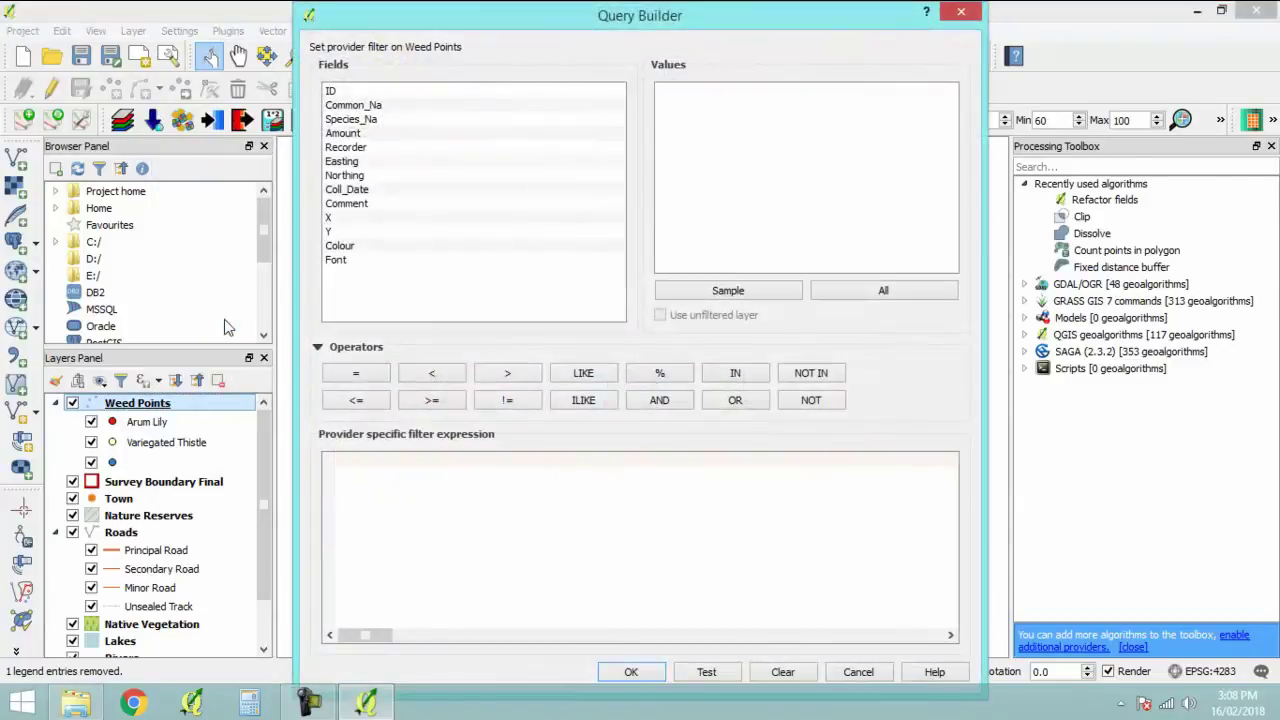
pyautogui.doubleClick(388, 105)
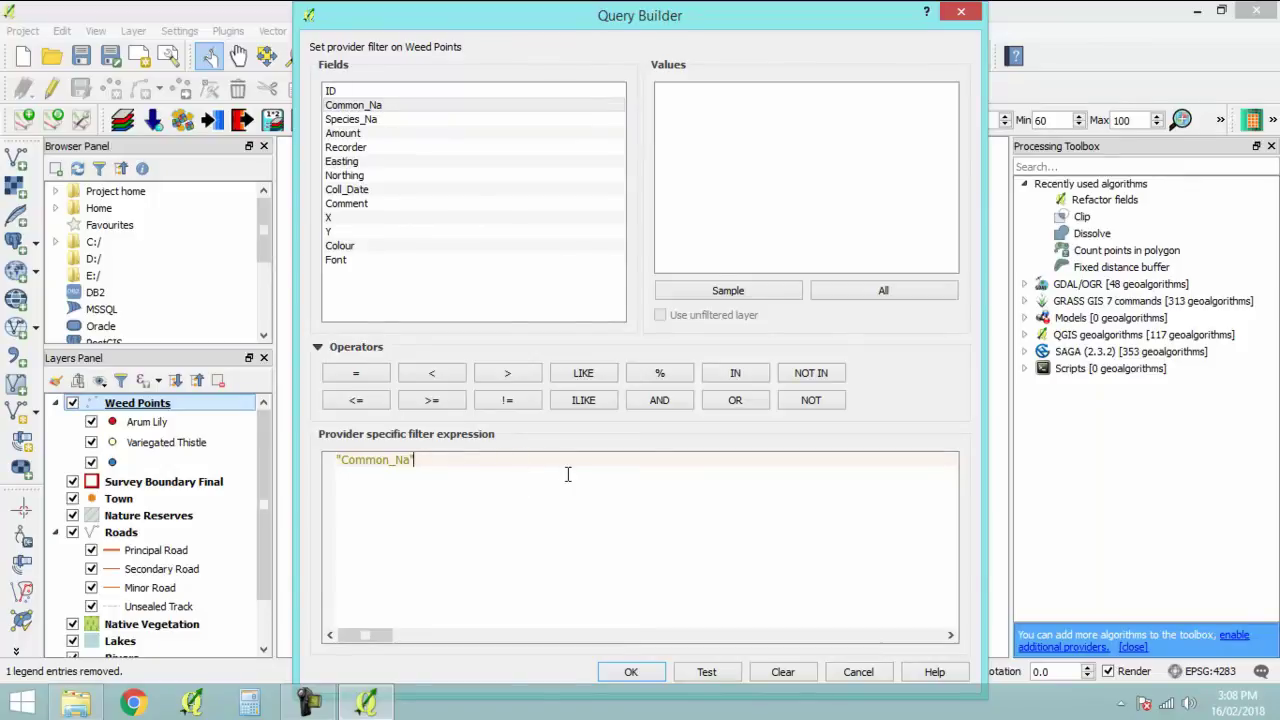
pyautogui.click(378, 380)
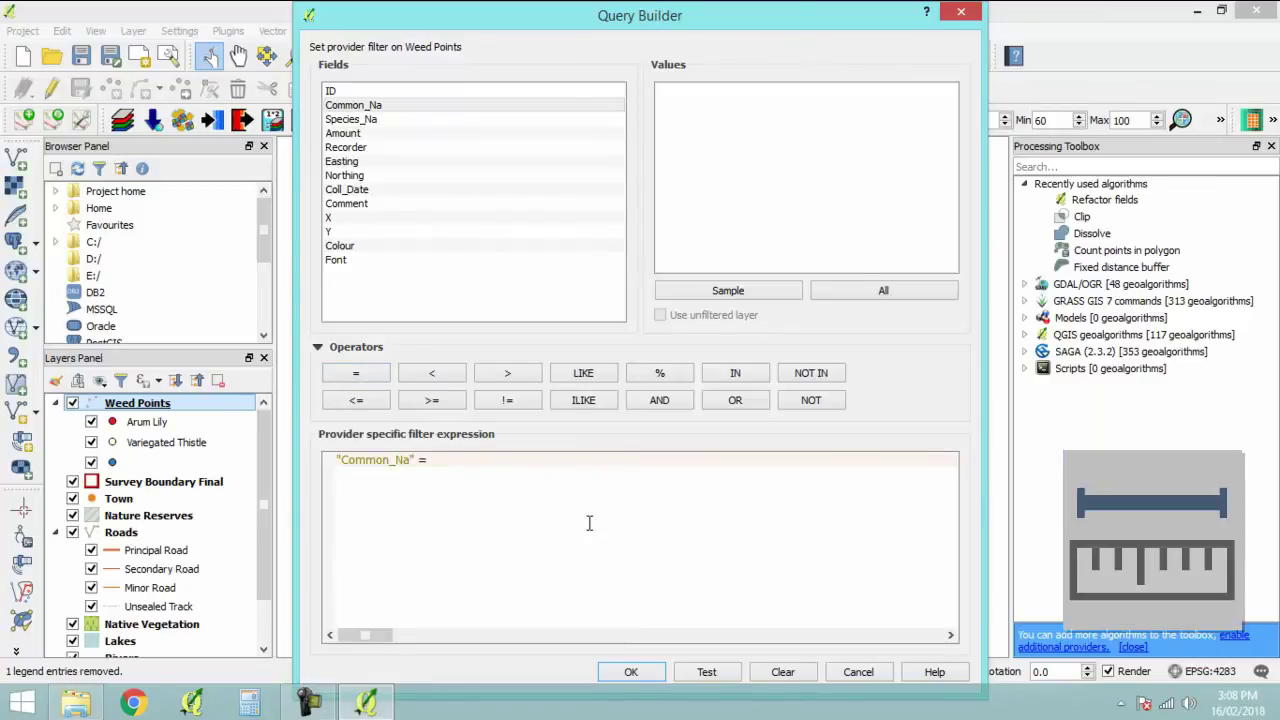
pyautogui.click(870, 290)
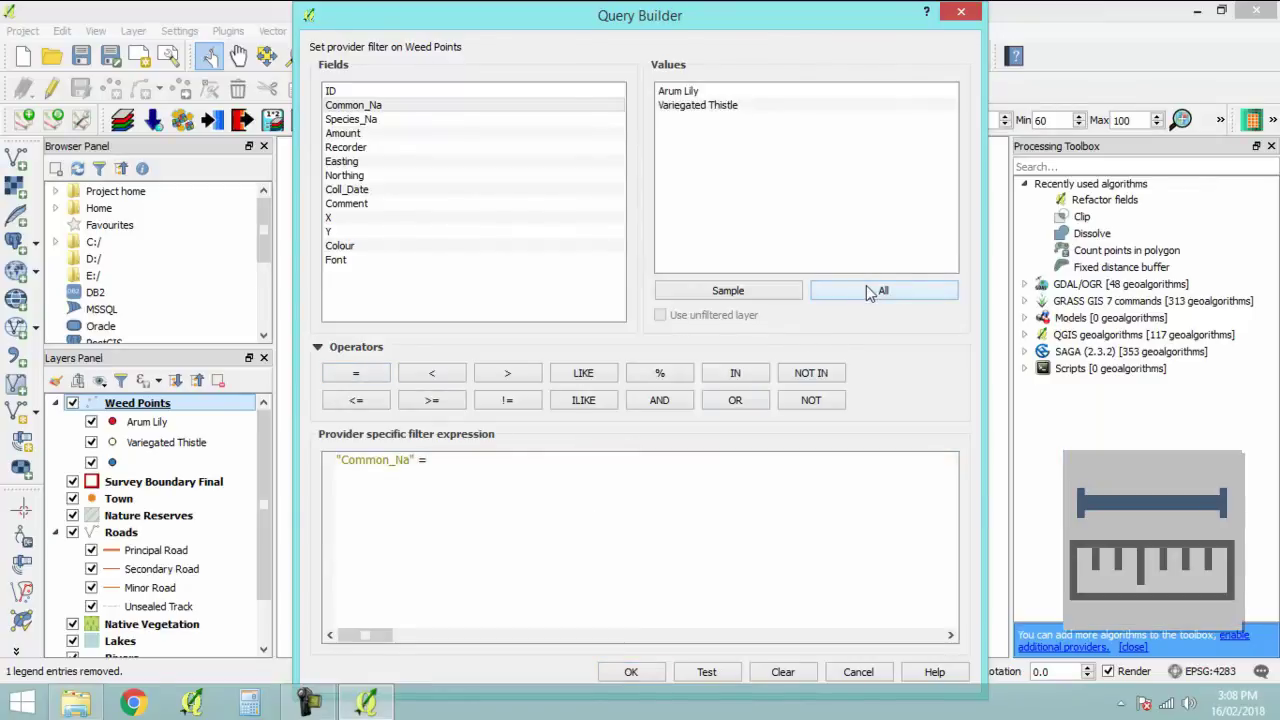
pyautogui.doubleClick(714, 106)
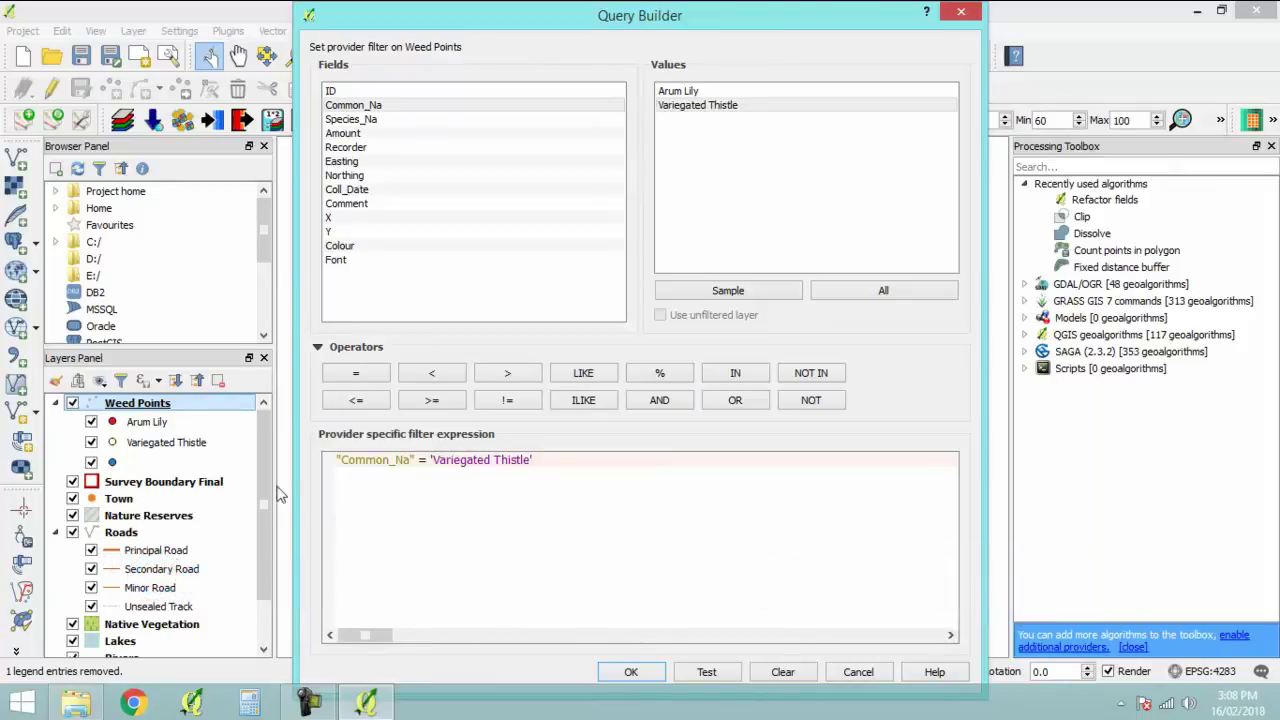
pyautogui.click(633, 672)
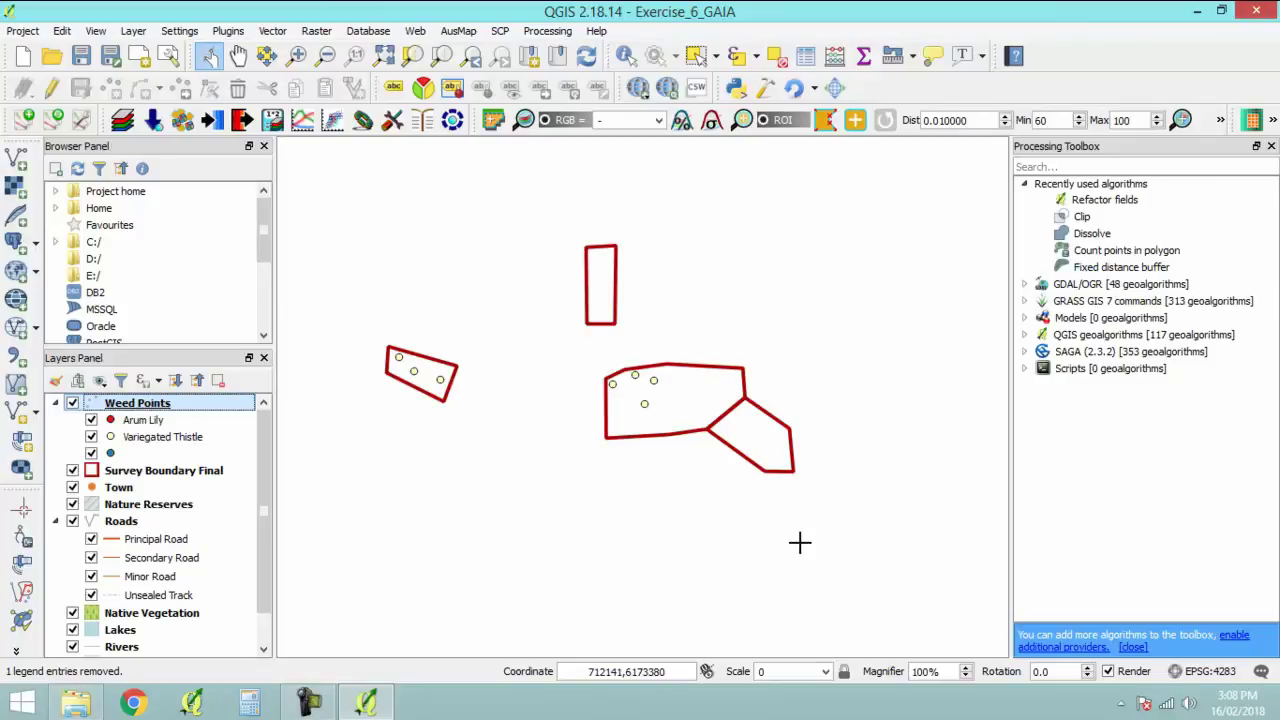
# Review the filtered Weed Points attribute table in an enlarged window, then close it.
pyautogui.rightClick(148, 404)
pyautogui.click(238, 238)
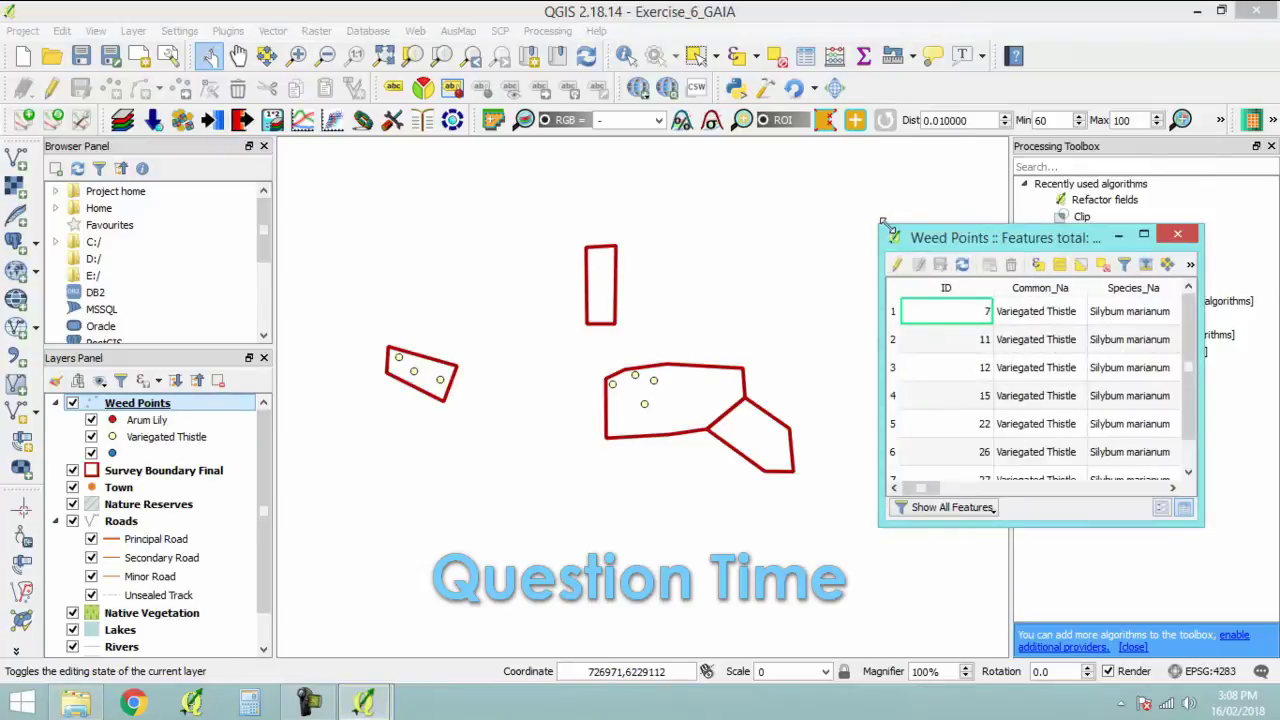
pyautogui.moveTo(879, 225); pyautogui.dragTo(38, 181)
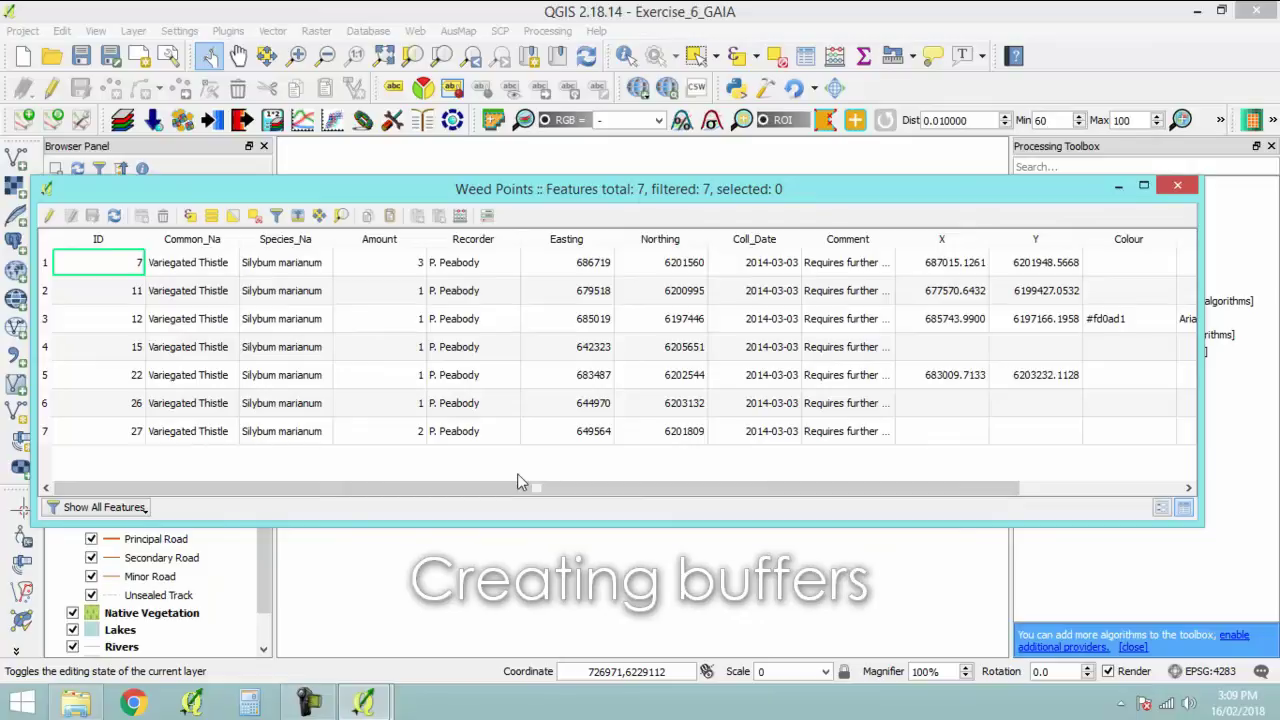
pyautogui.click(1178, 185)
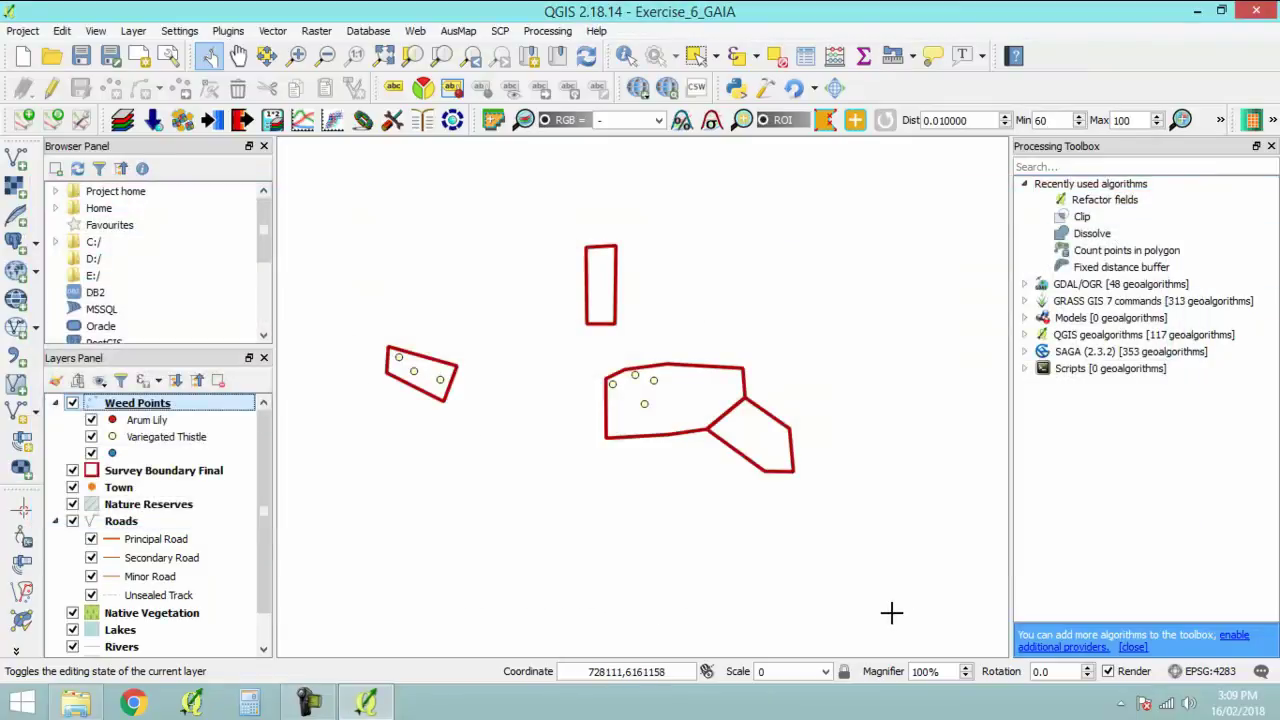
# Set up a fixed distance buffer on the Weed Points layer with a distance of 500.
pyautogui.click(272, 31)
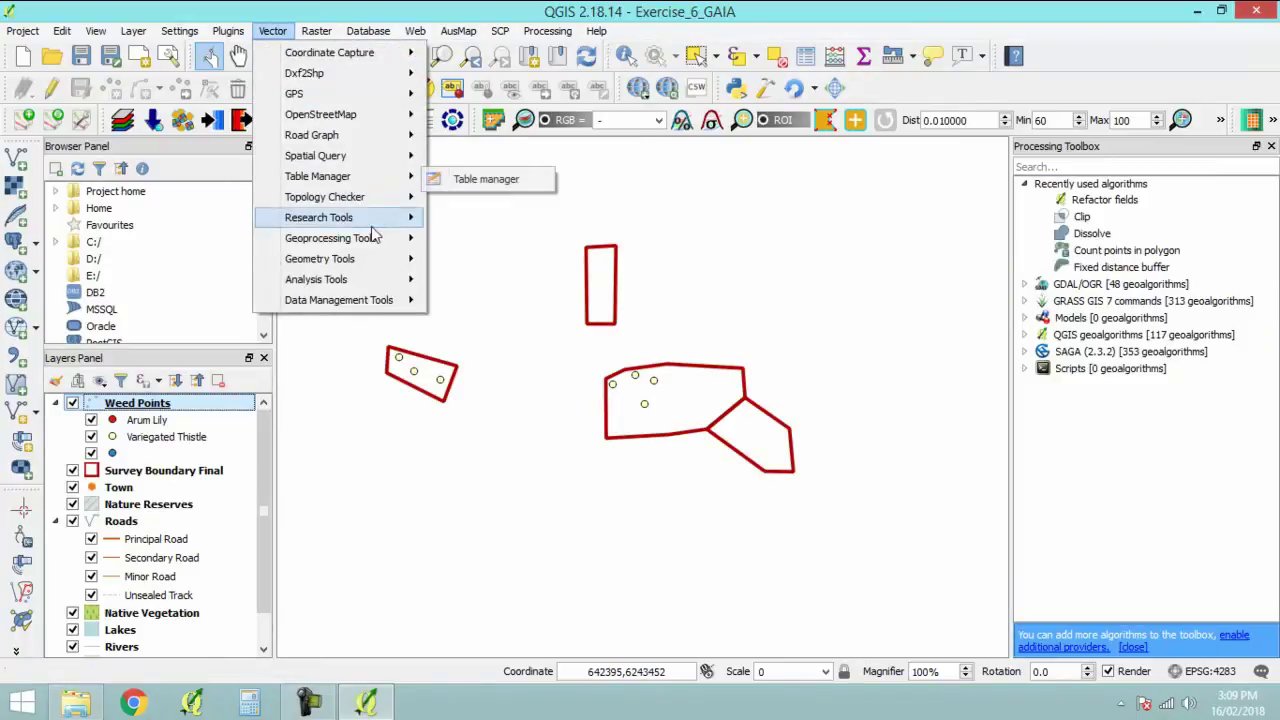
pyautogui.moveTo(375, 237)
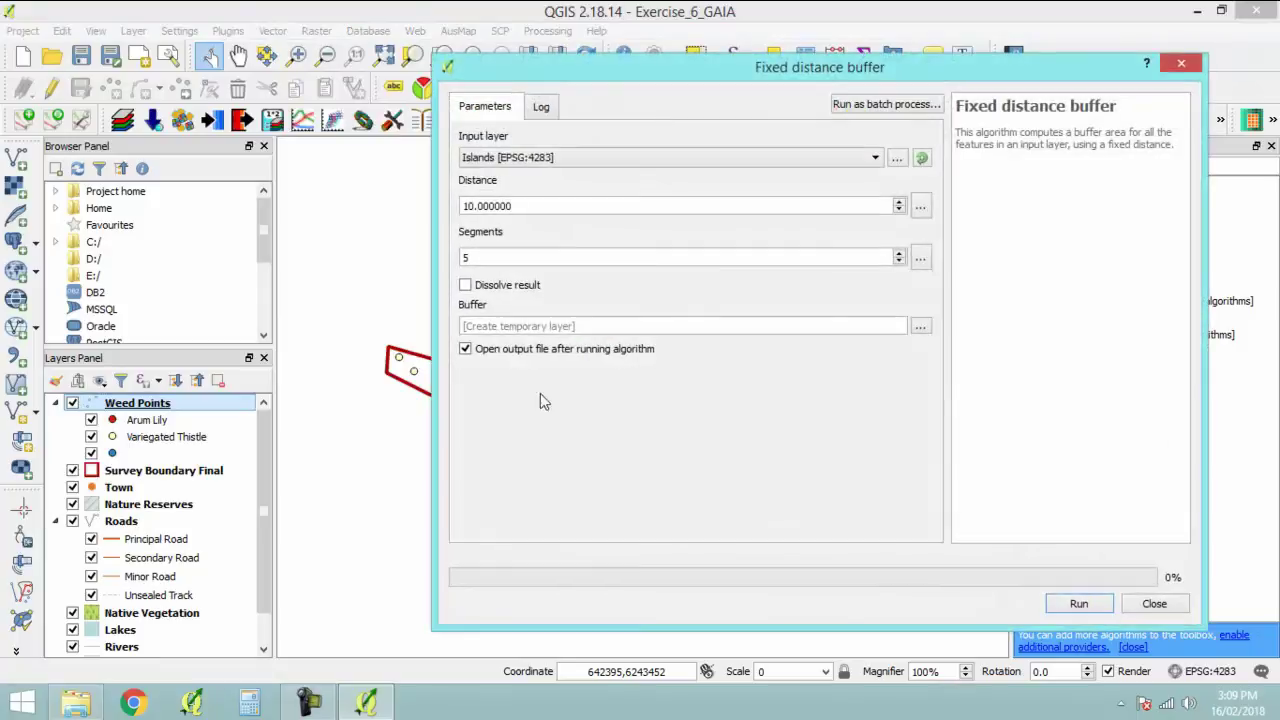
pyautogui.click(664, 163)
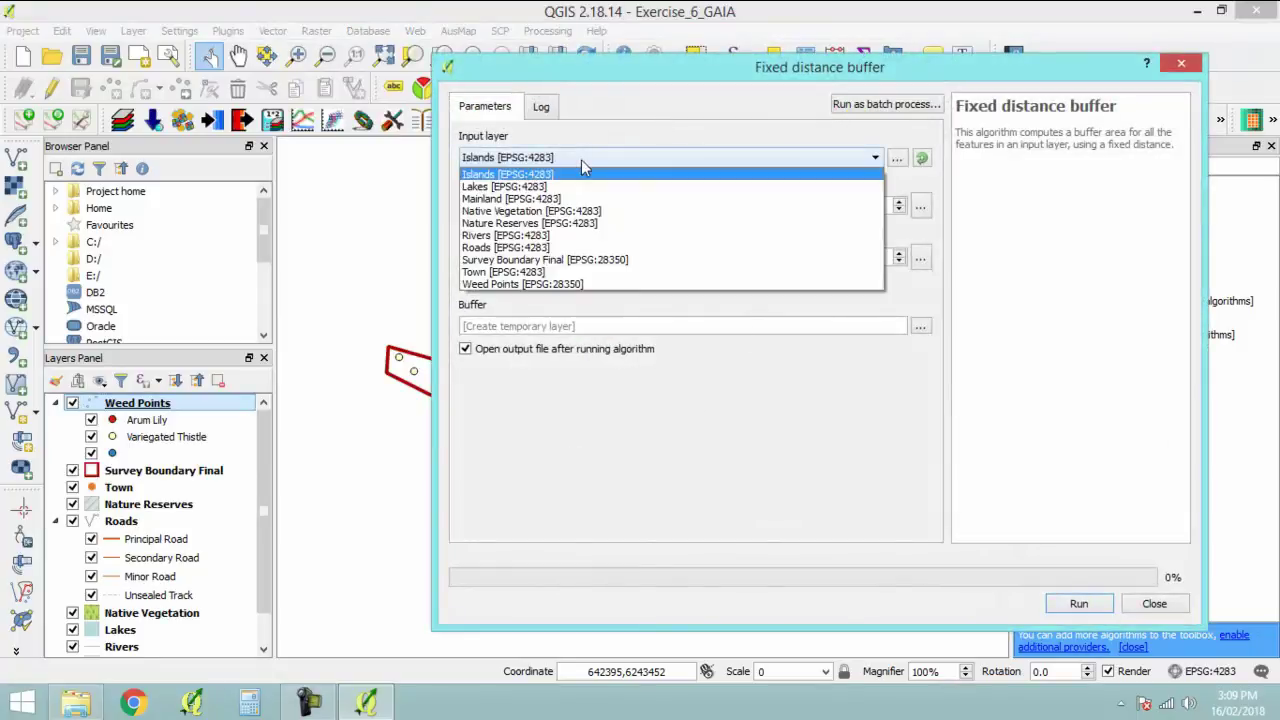
pyautogui.click(543, 286)
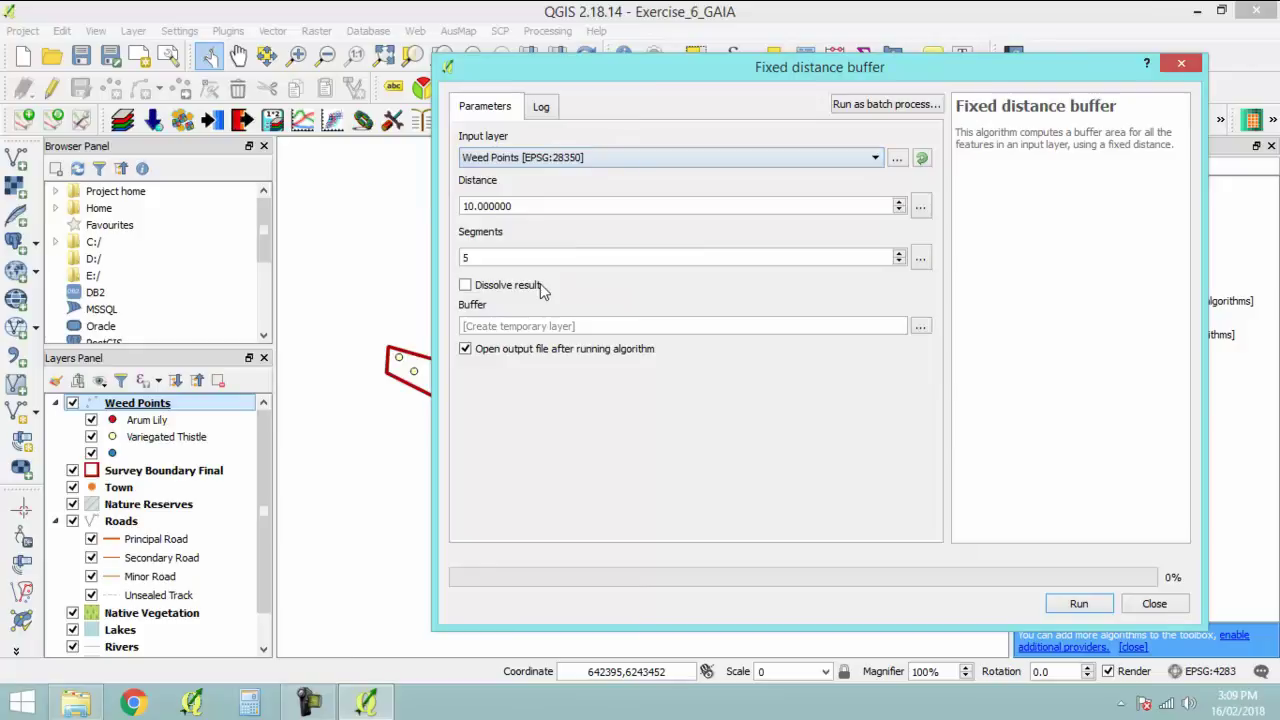
pyautogui.click(500, 207)
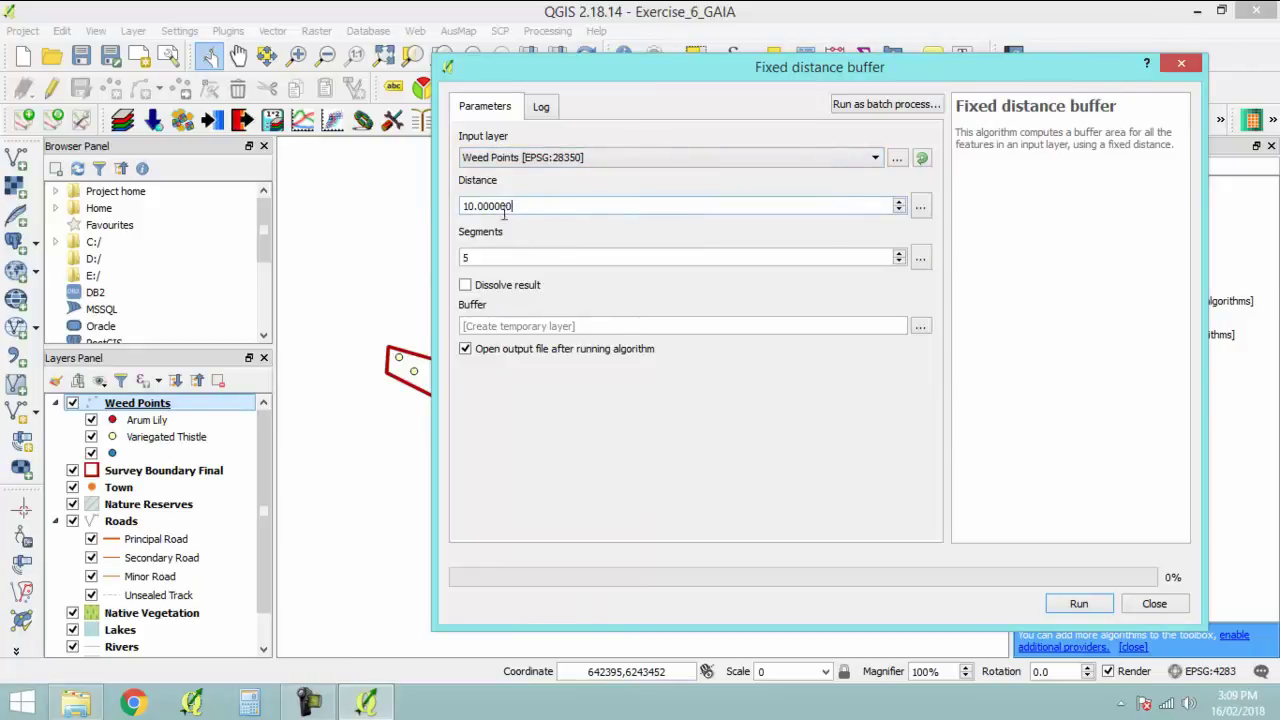
pyautogui.doubleClick(504, 213)
pyautogui.write('500')
pyautogui.click(717, 402)
# Set the buffer output to Buffer_Thistle_500m in the 01_Shapefiles folder as an SHP file and run the buffer.
pyautogui.click(920, 326)
pyautogui.click(988, 357)
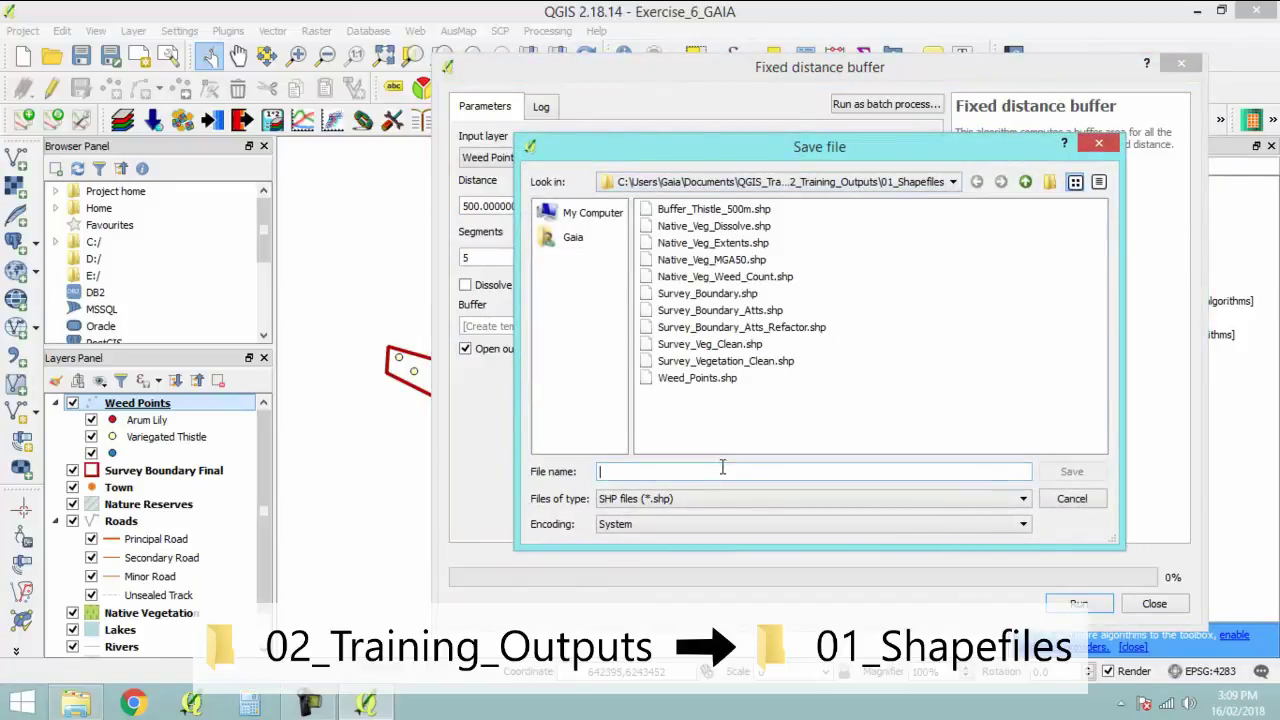
pyautogui.write('Buffer_Thistle_')
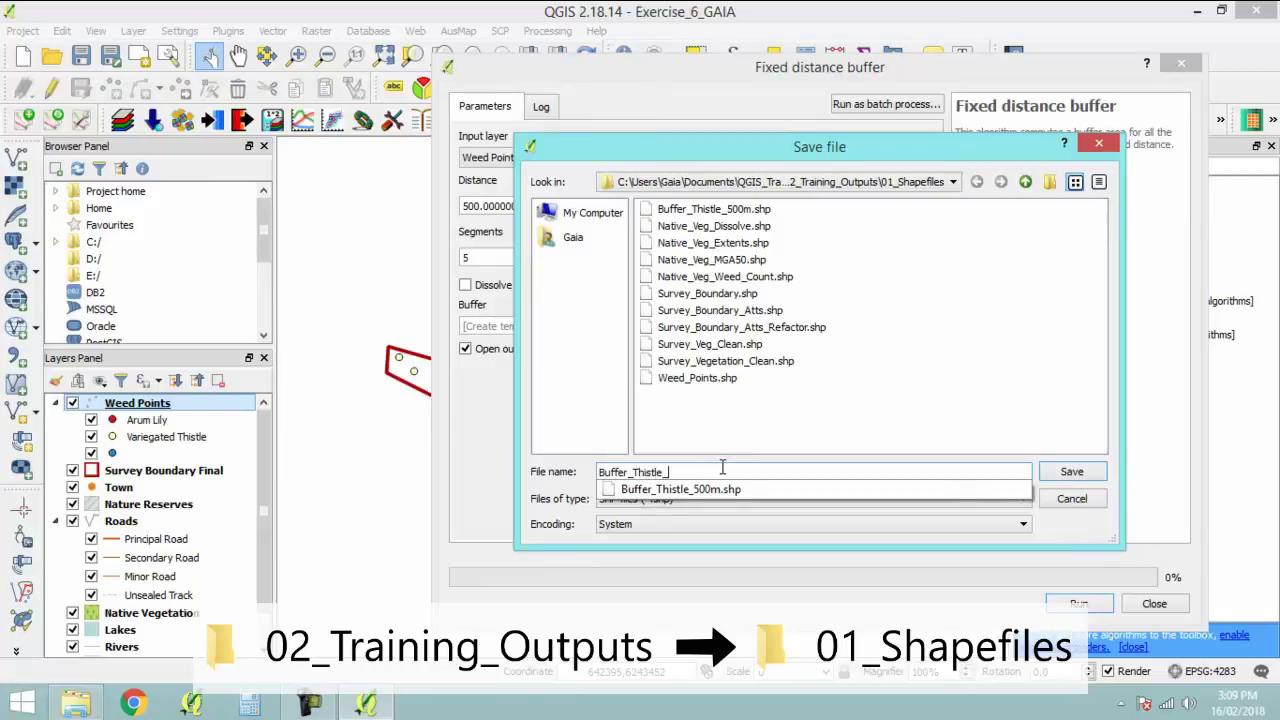
pyautogui.write('500m')
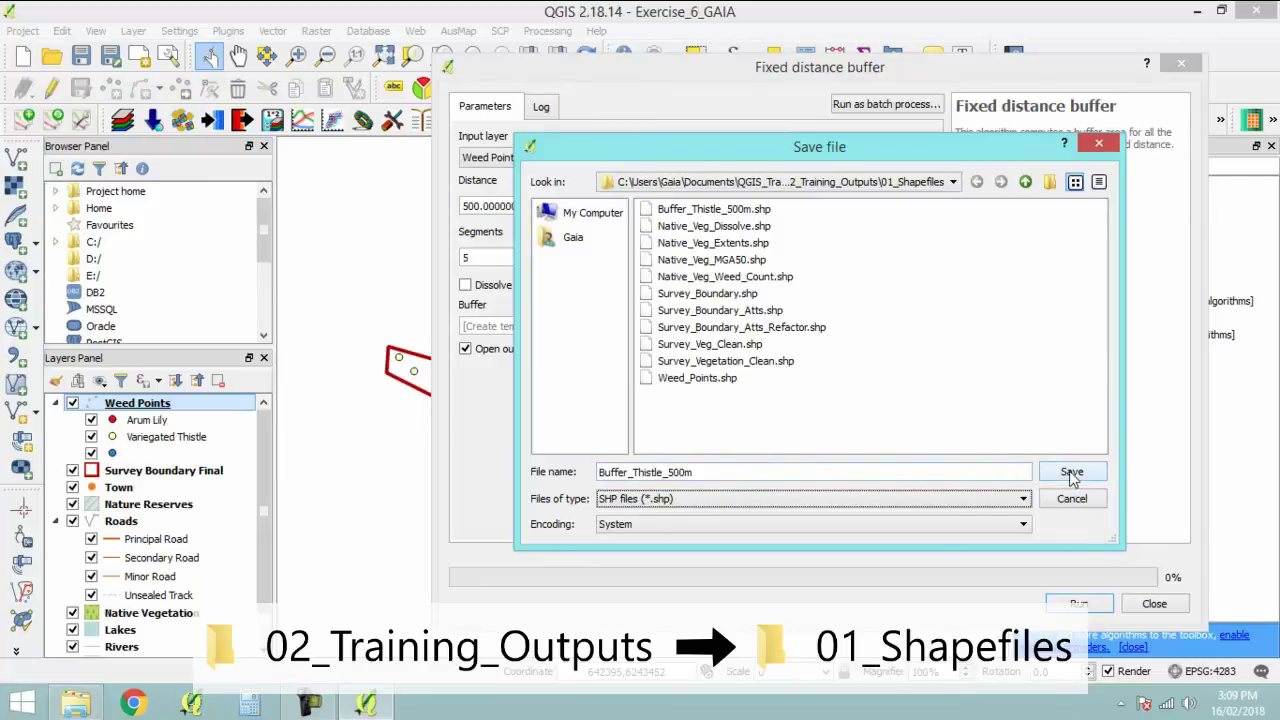
pyautogui.click(1071, 474)
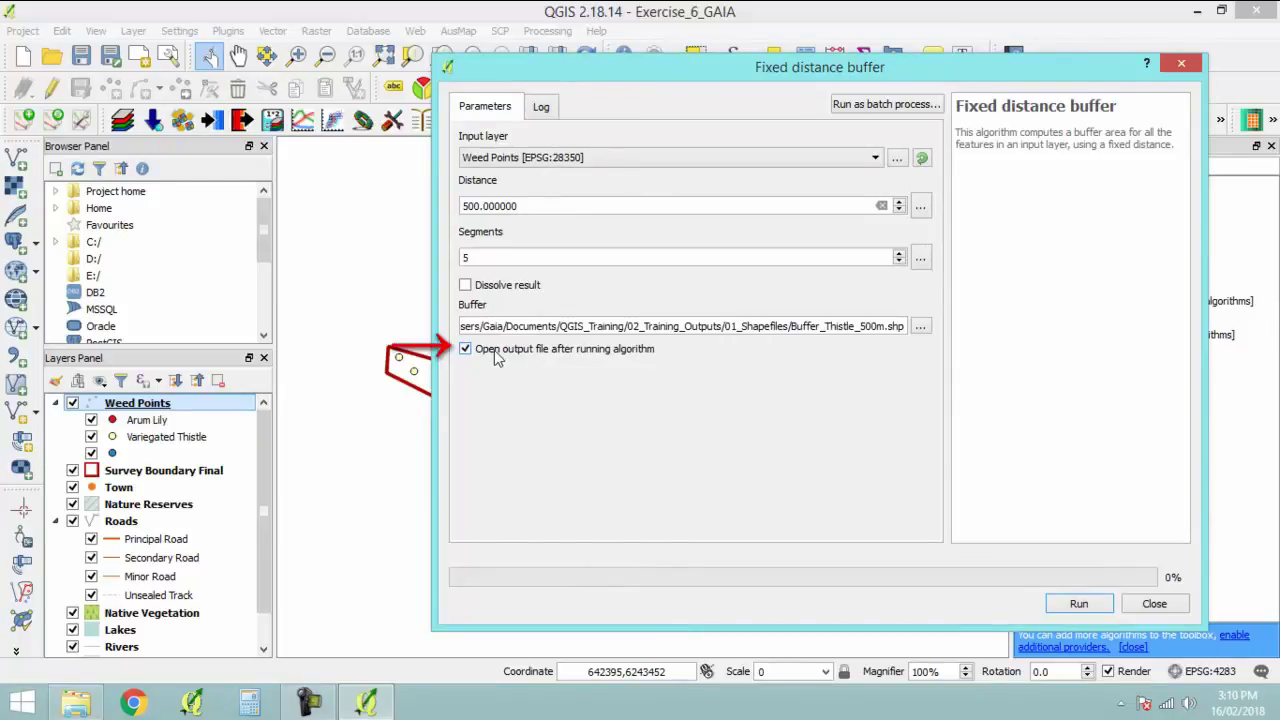
pyautogui.click(1079, 604)
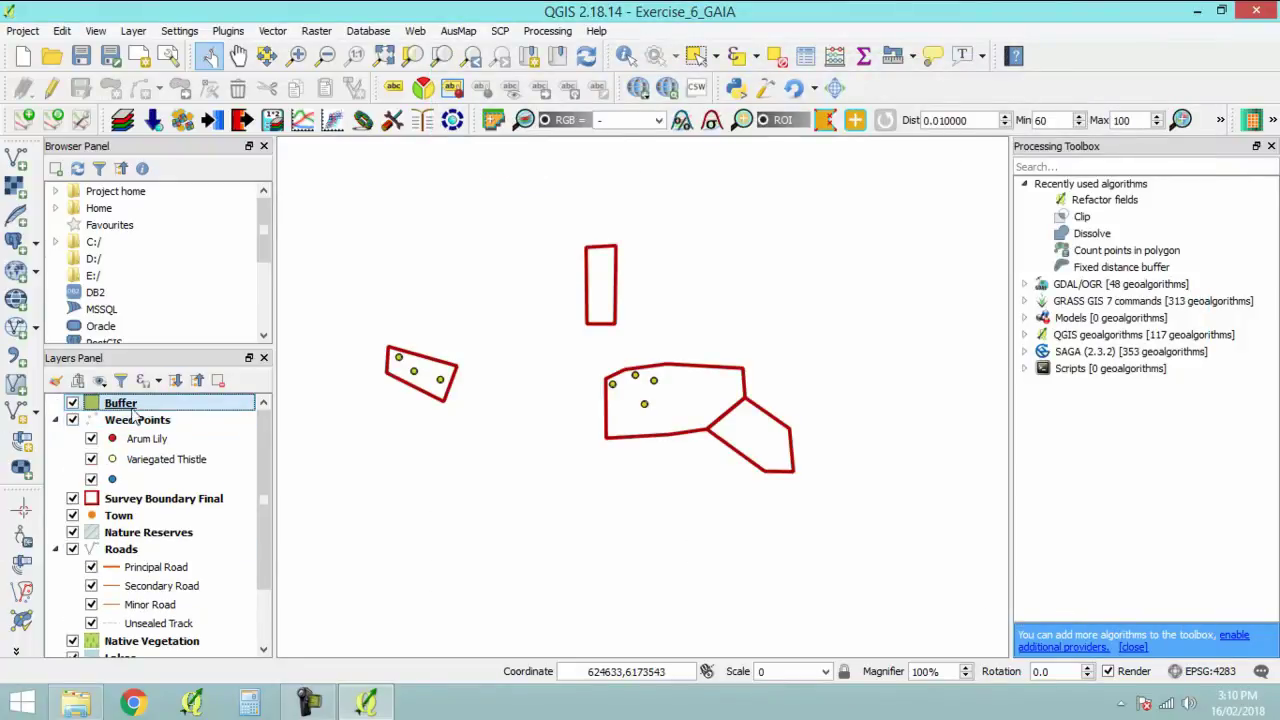
# Move the Buffer layer directly beneath Weed Points in the layer order.
pyautogui.moveTo(125, 405); pyautogui.dragTo(118, 495)
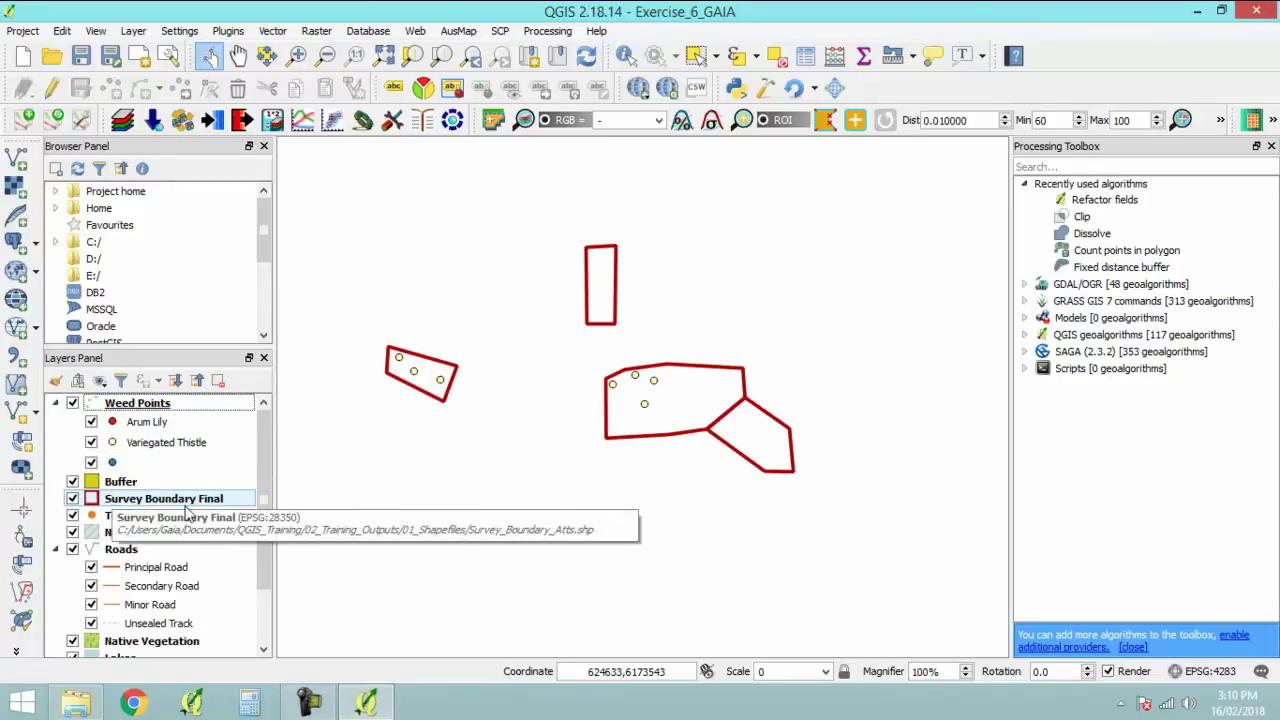
pyautogui.scroll(6, 438, 378)
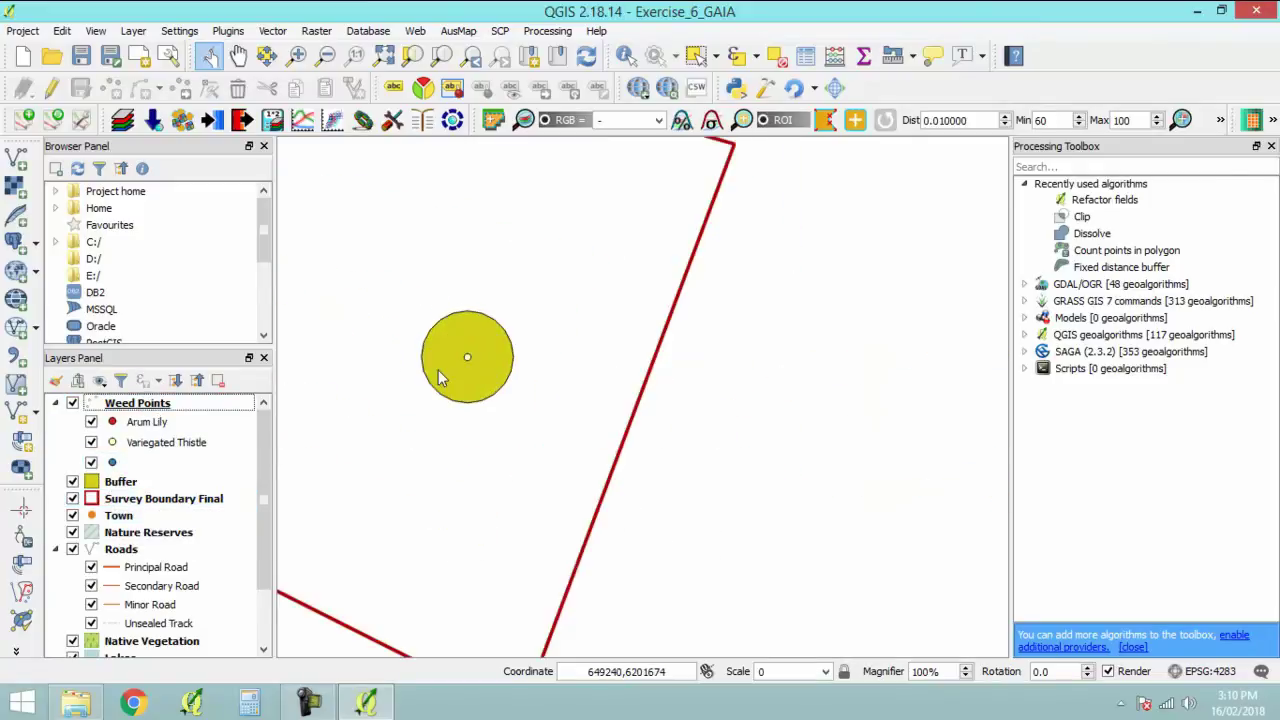
pyautogui.scroll(3, 422, 358)
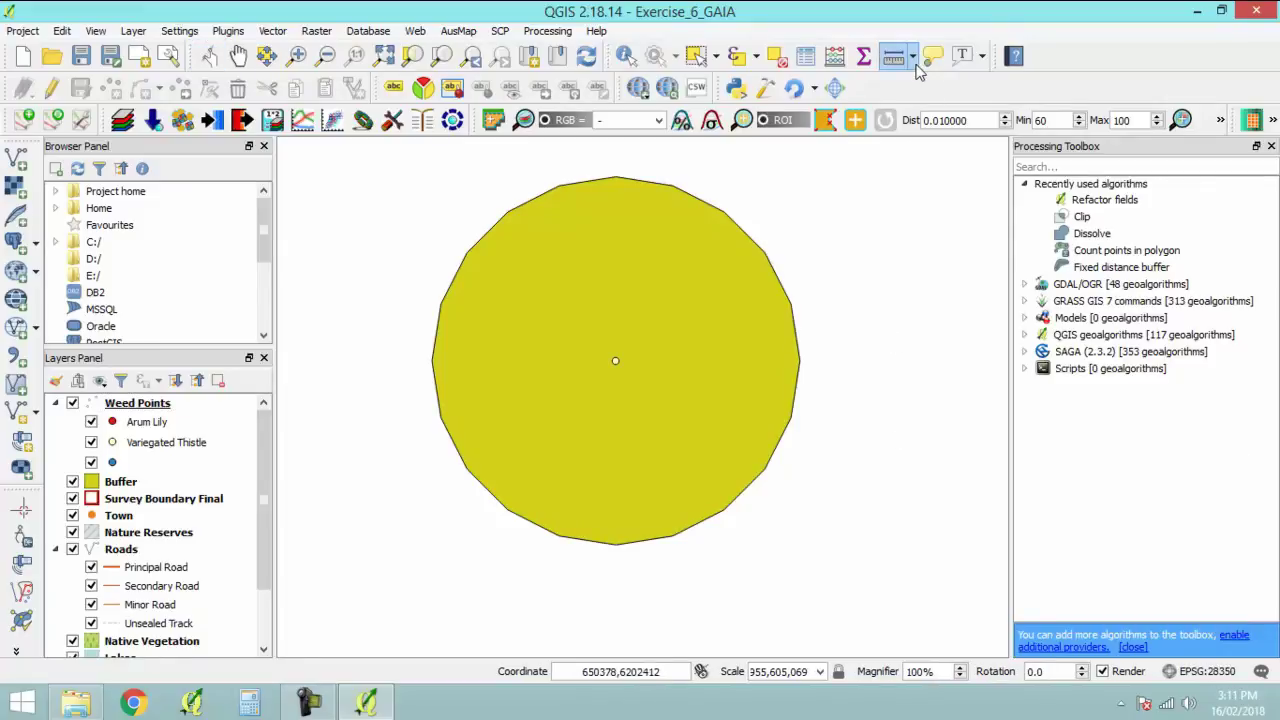
# Measure the buffer's radius from the Variegated Thistle point at its centre to the edge, then close the measurement.
pyautogui.click(919, 61)
pyautogui.click(940, 84)
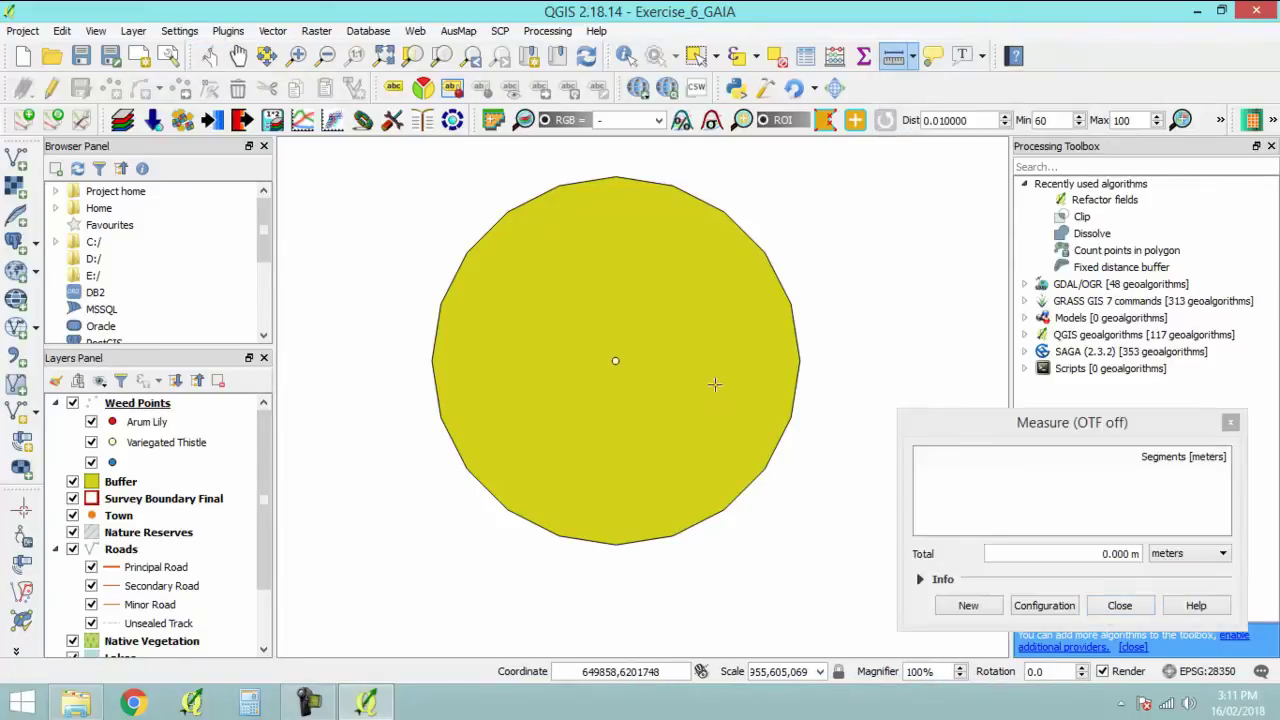
pyautogui.click(615, 361)
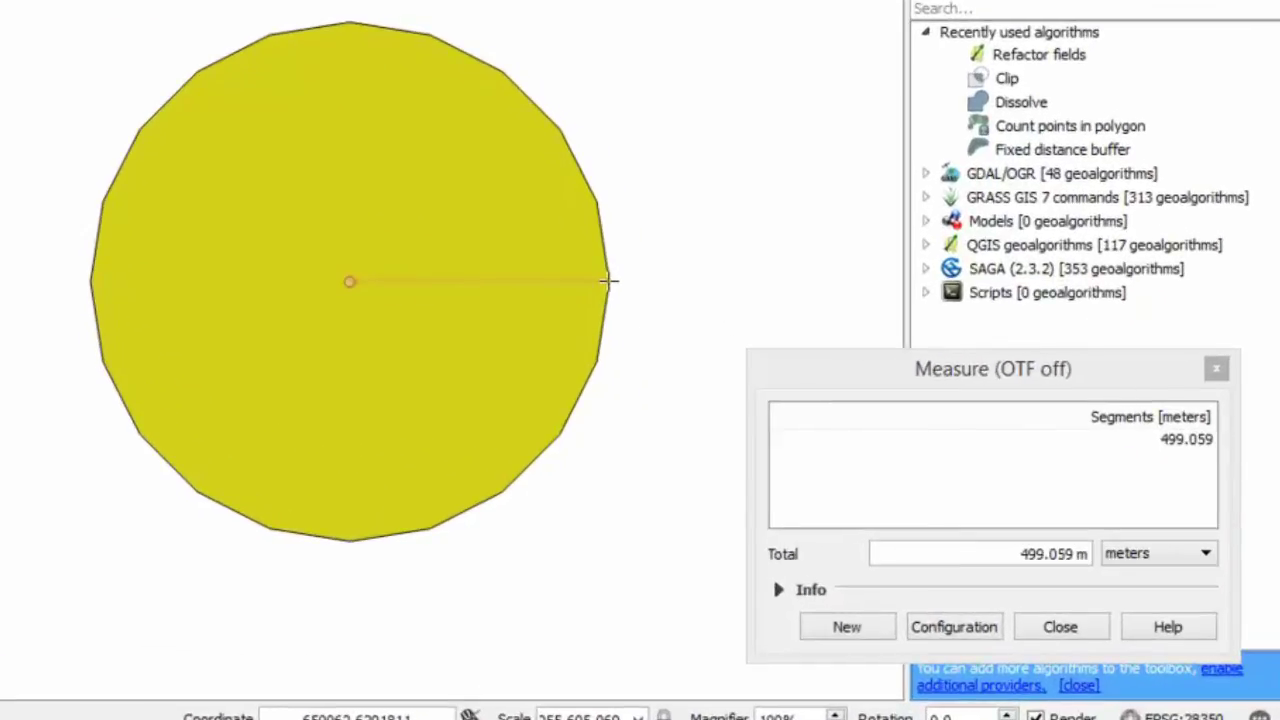
pyautogui.click(610, 282)
pyautogui.click(875, 626)
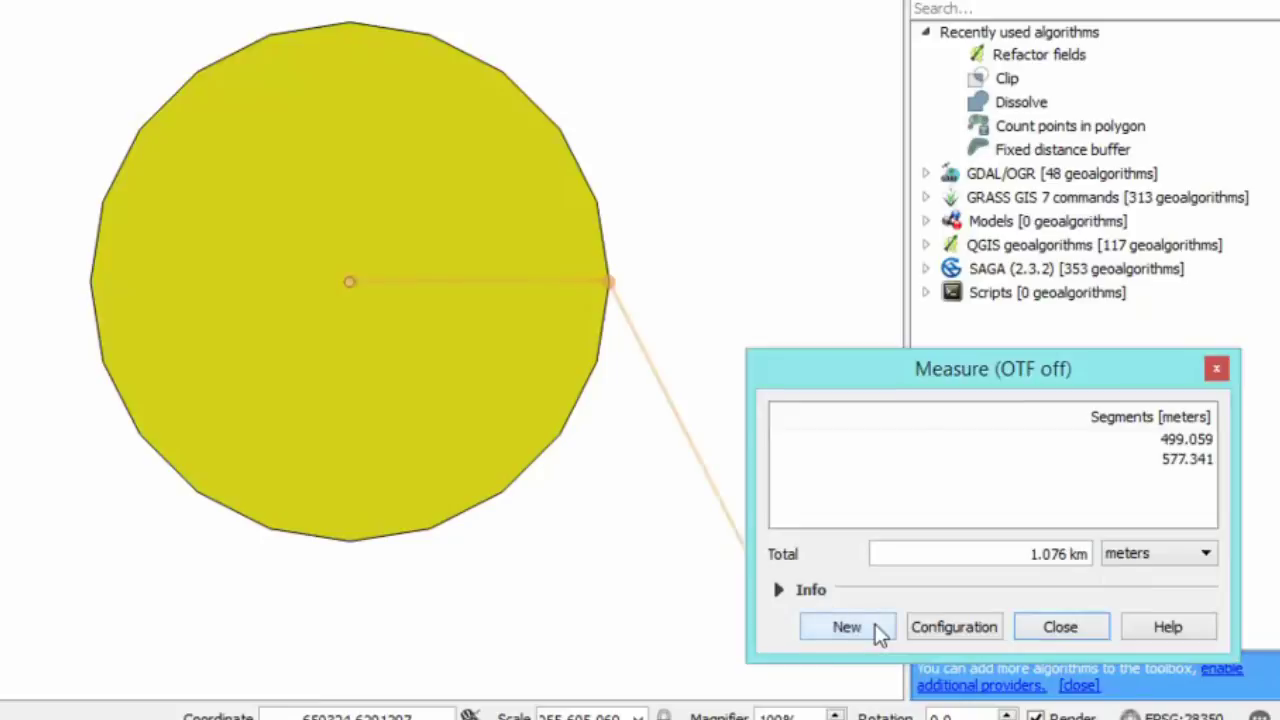
pyautogui.click(875, 626)
pyautogui.click(1080, 627)
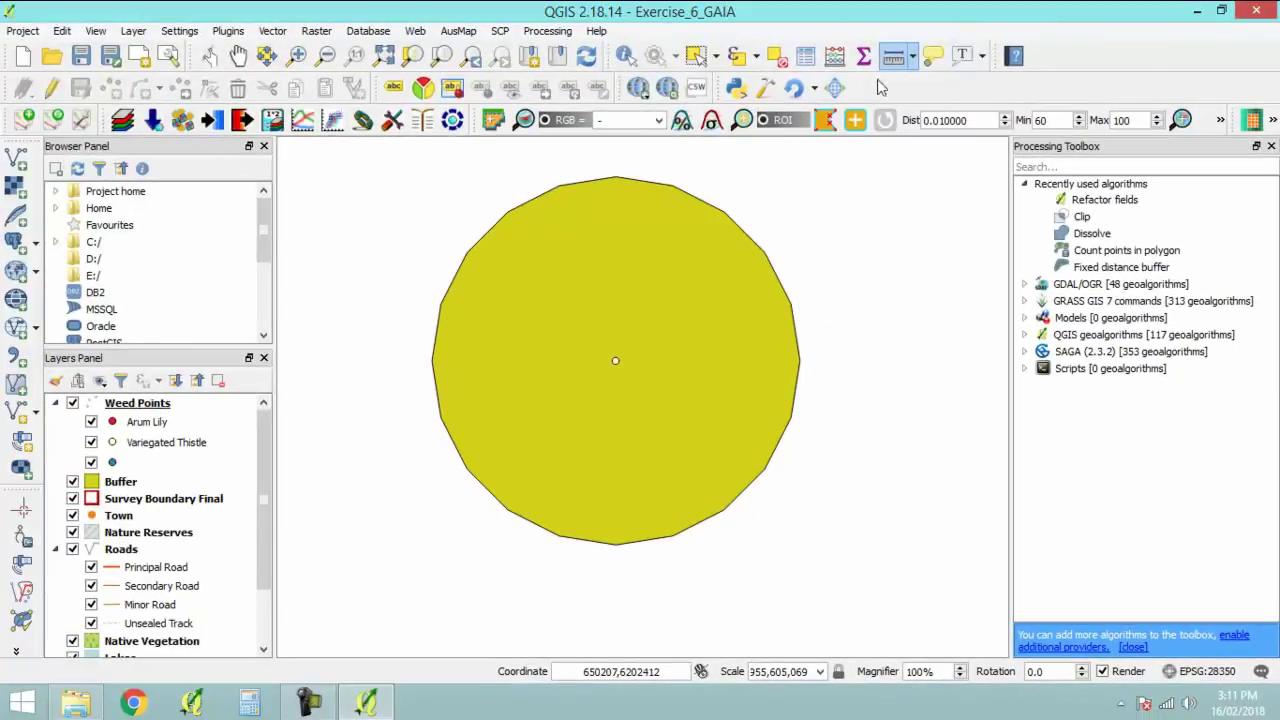
# Measure the buffer's full diameter from one edge to the opposite edge, then close the measurement.
pyautogui.click(801, 363)
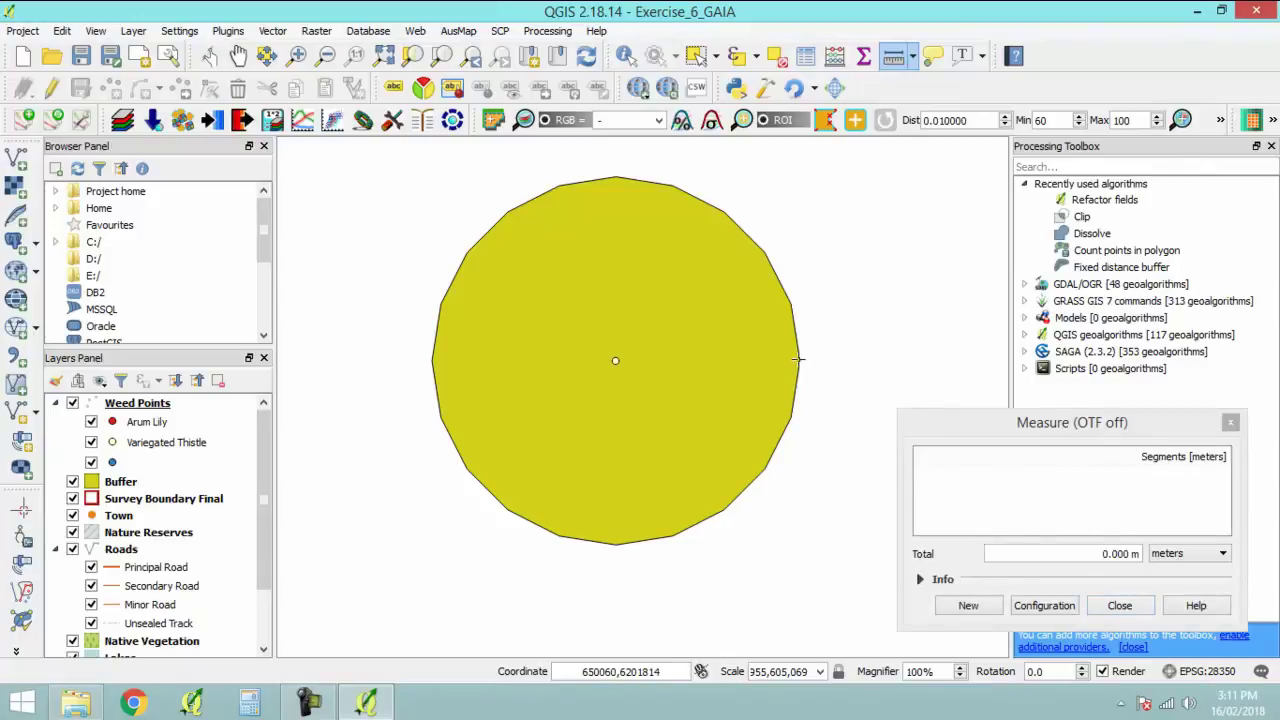
pyautogui.click(800, 361)
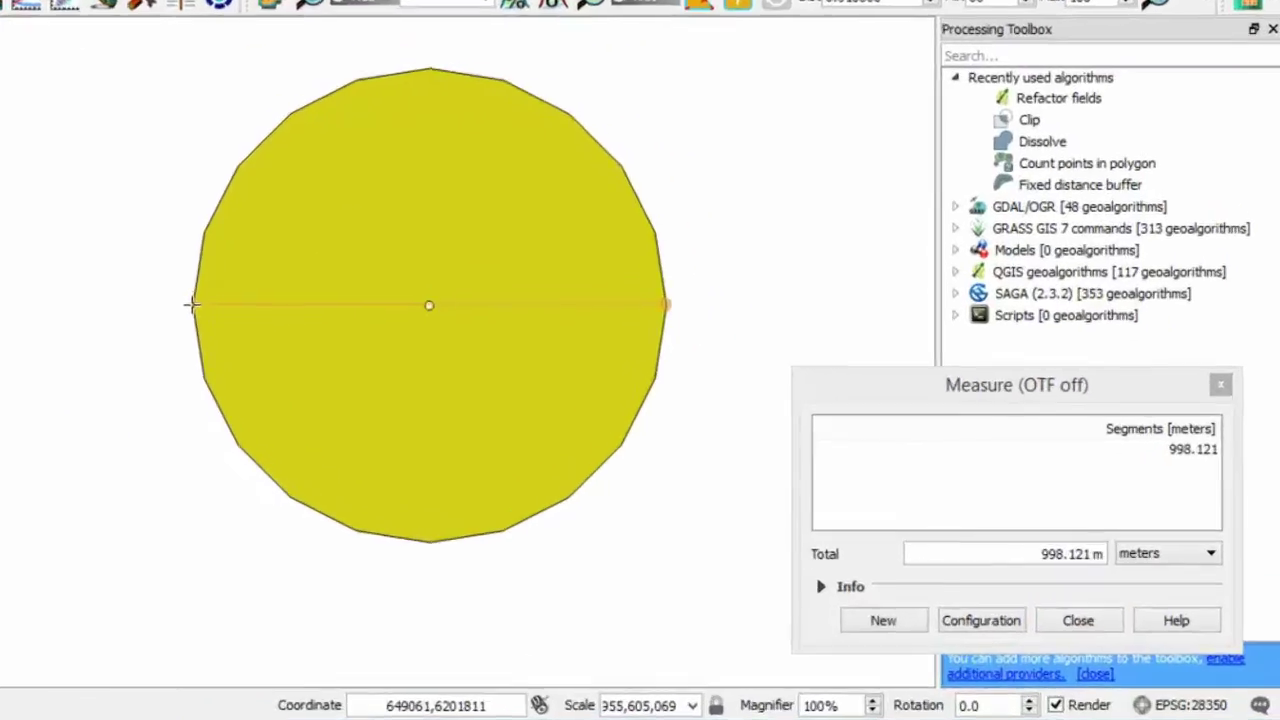
pyautogui.click(89, 282)
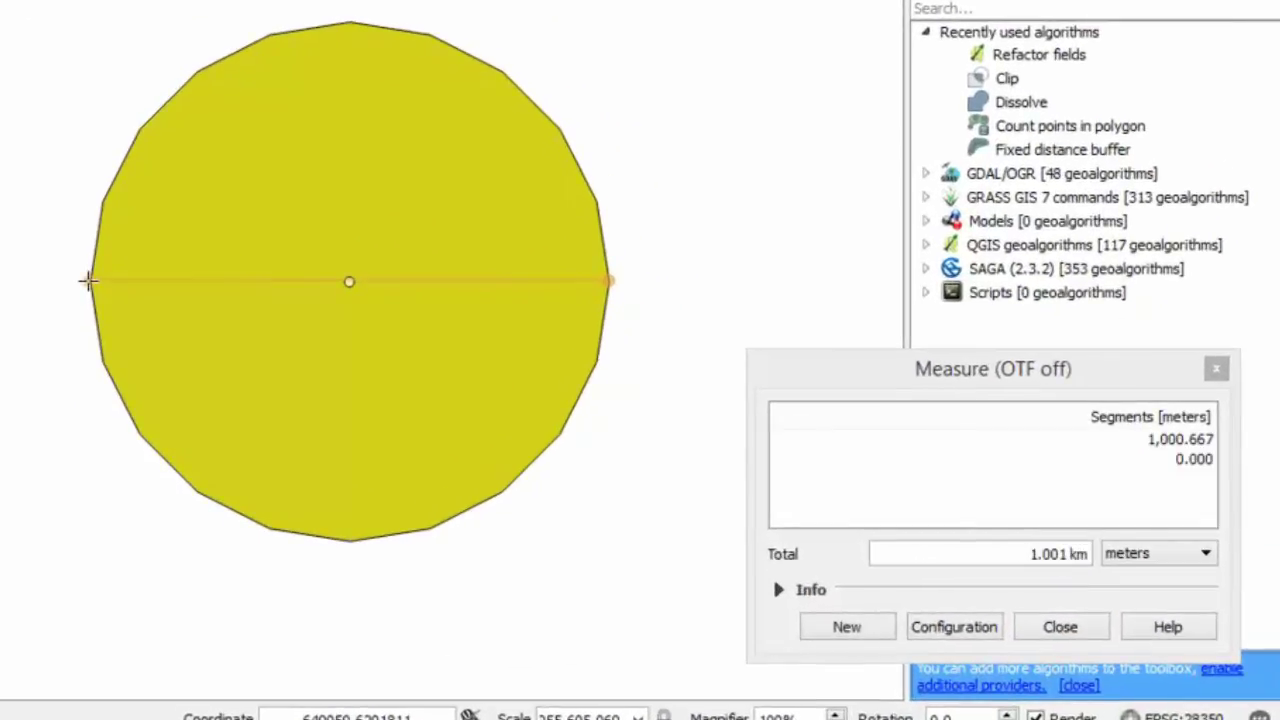
pyautogui.click(66, 297)
pyautogui.click(1060, 627)
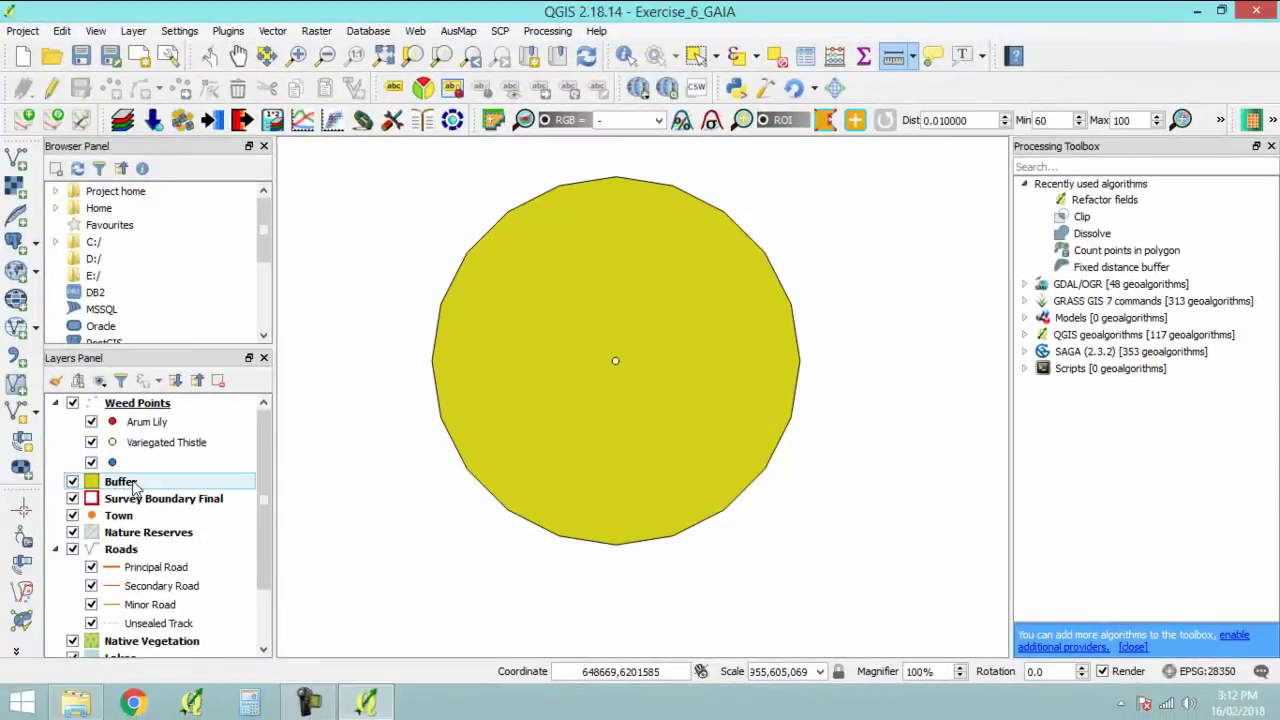
# Rename the Buffer layer to Buffer 500m and zoom the map to its extent.
pyautogui.click(133, 484)
pyautogui.rightClick(122, 490)
pyautogui.click(190, 478)
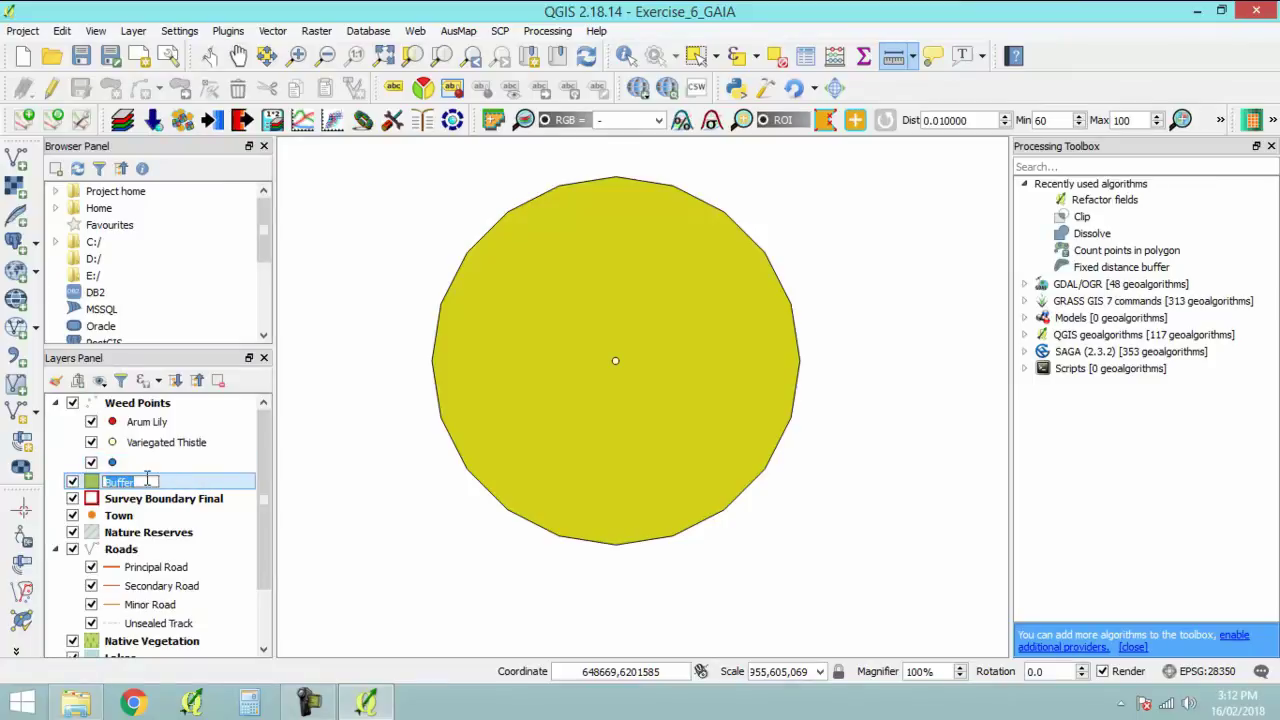
pyautogui.press('End')
pyautogui.write('500m')
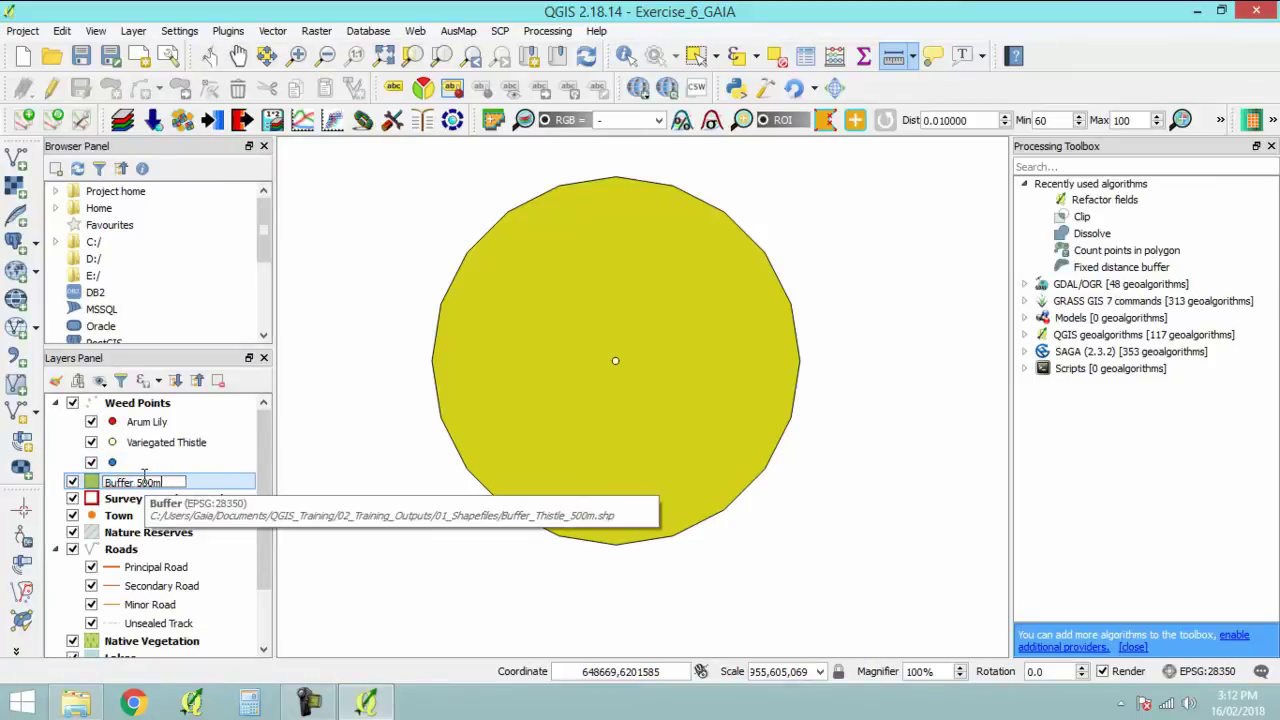
pyautogui.press('Return')
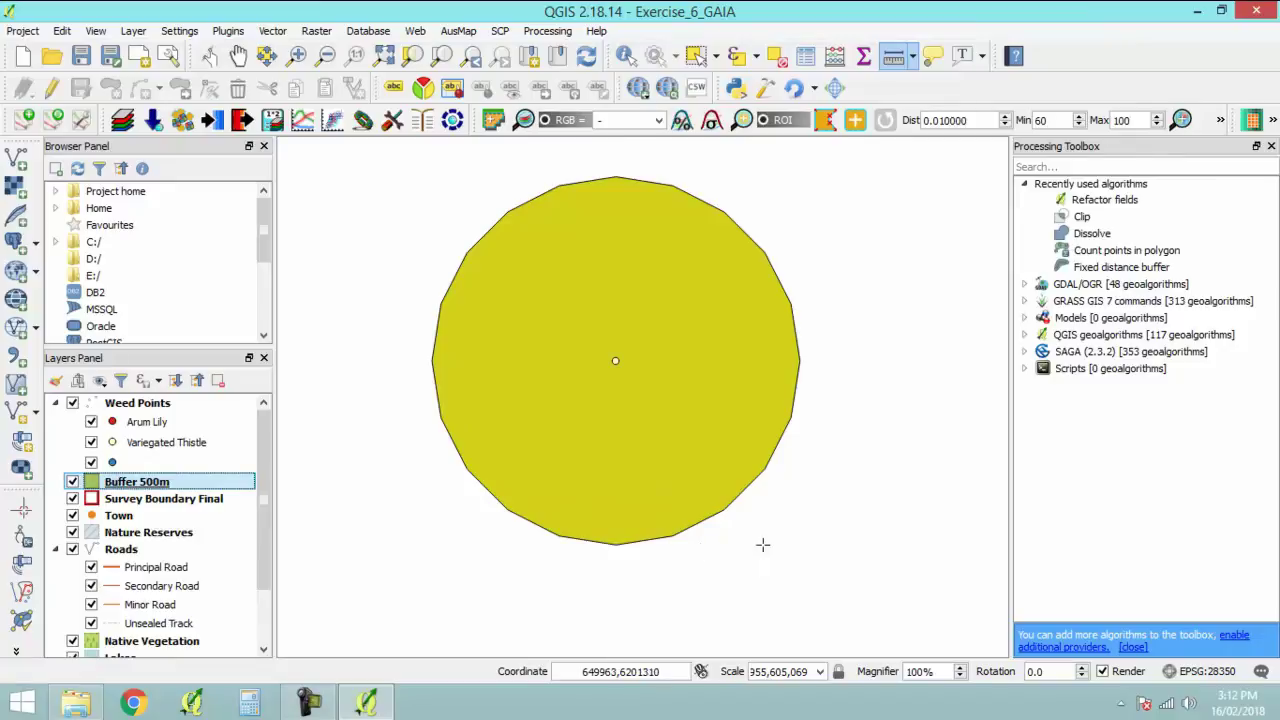
pyautogui.rightClick(134, 486)
pyautogui.click(203, 139)
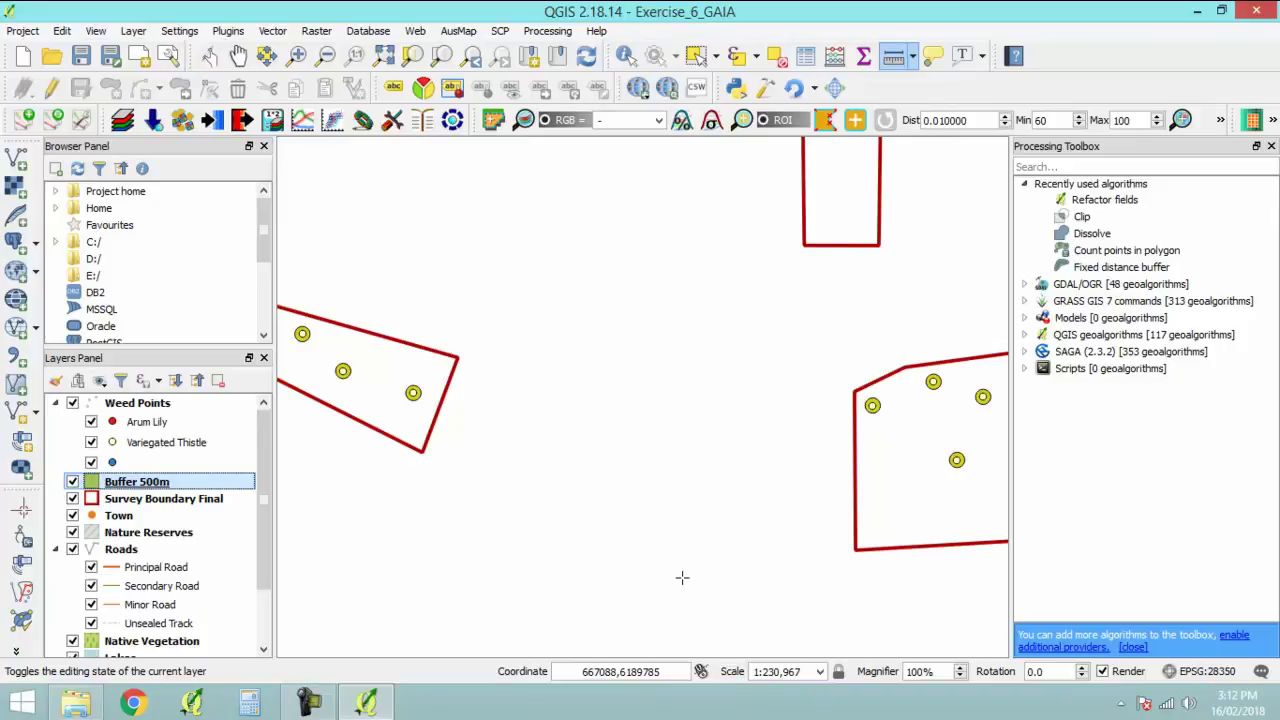
pyautogui.click(239, 58)
# Open the plugin manager and search all plugins for "Numerical Digitize".
pyautogui.click(222, 32)
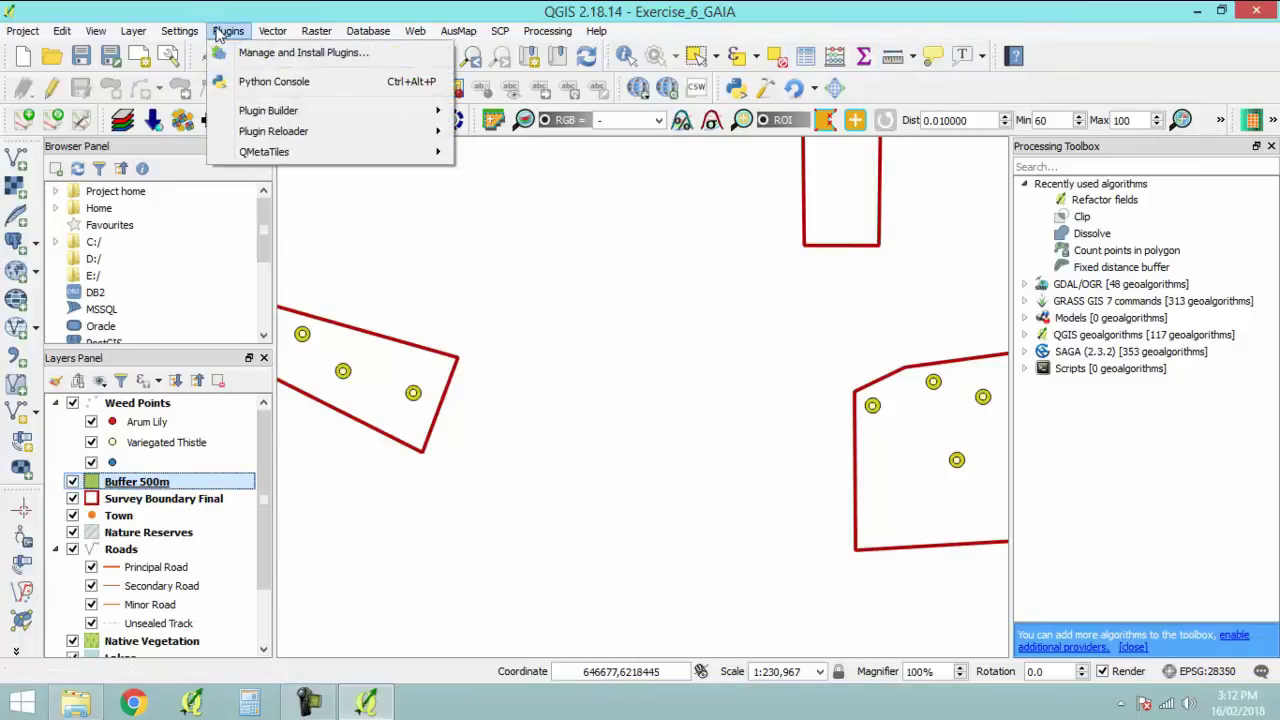
pyautogui.click(358, 56)
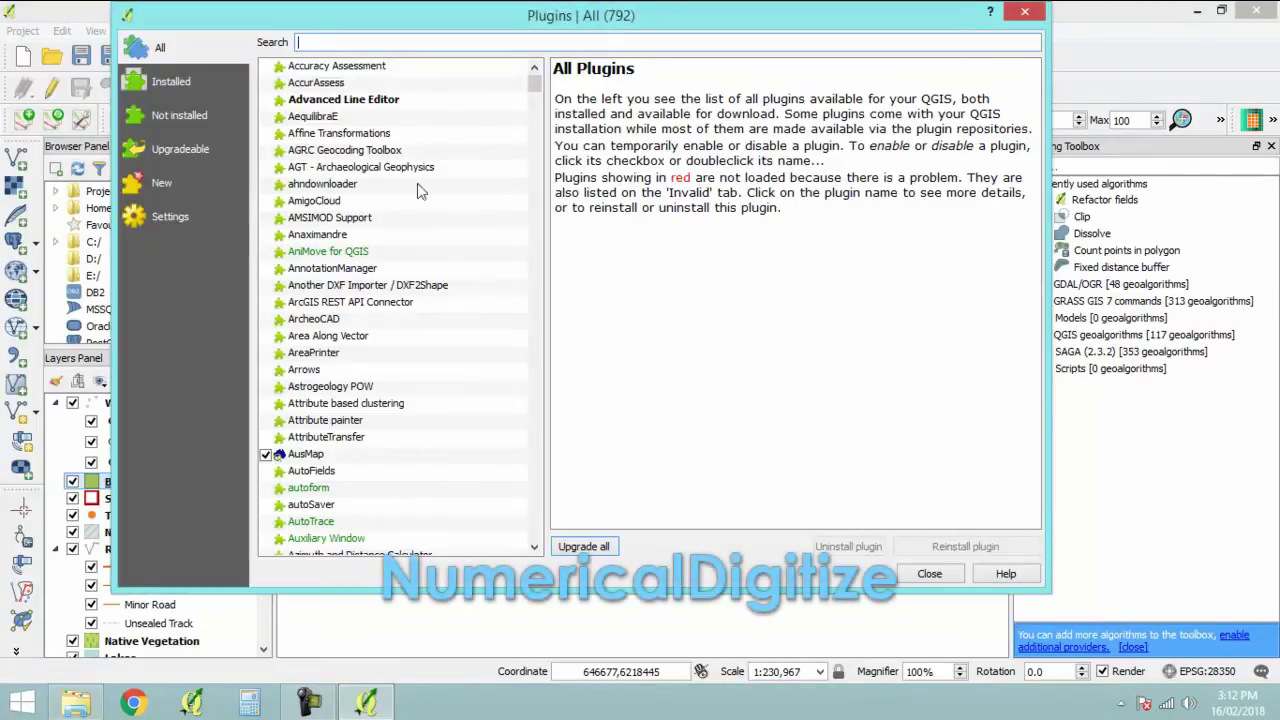
pyautogui.write('Numerical Dig')
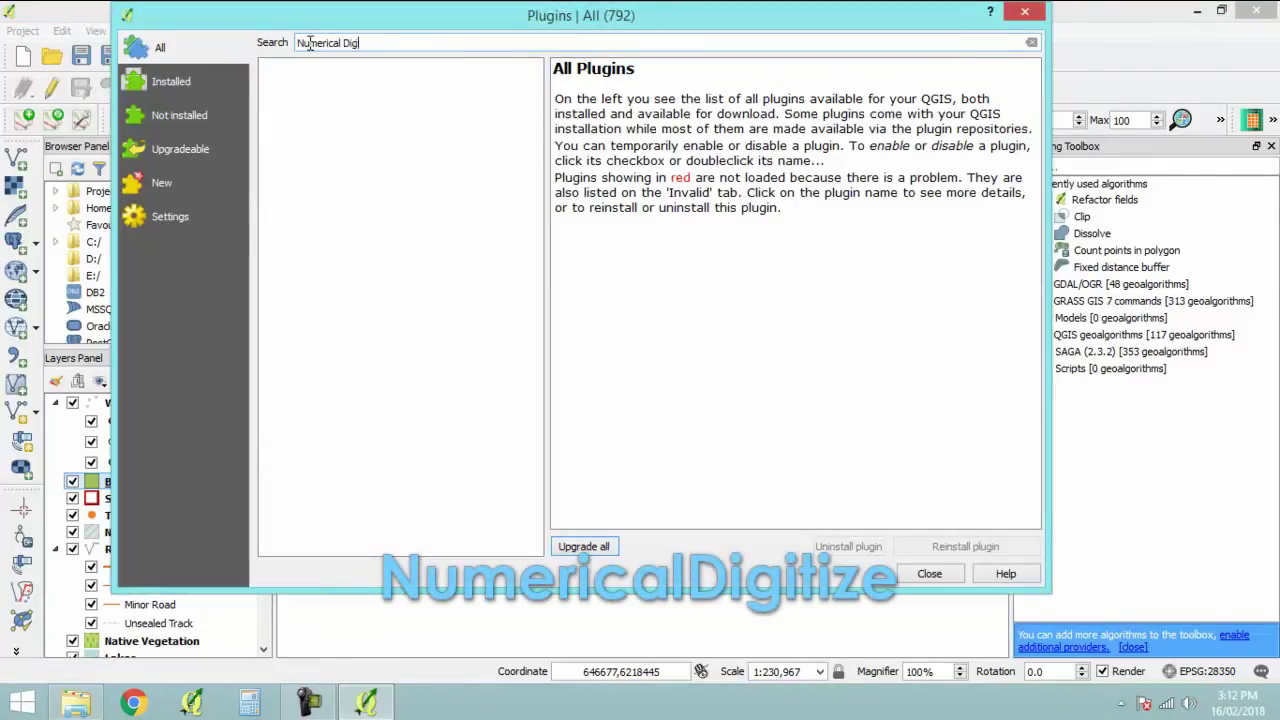
pyautogui.write('itize')
# Replace the plugin search with "NumericalDigi", check the NumericalDigitize plugin's details, and close the plugin manager.
pyautogui.press('BackSpace')
pyautogui.press('BackSpace')
pyautogui.press('BackSpace')
pyautogui.press('BackSpace')
pyautogui.press('BackSpace')
pyautogui.press('BackSpace')
pyautogui.press('BackSpace')
pyautogui.press('BackSpace')
pyautogui.press('BackSpace')
pyautogui.press('BackSpace')
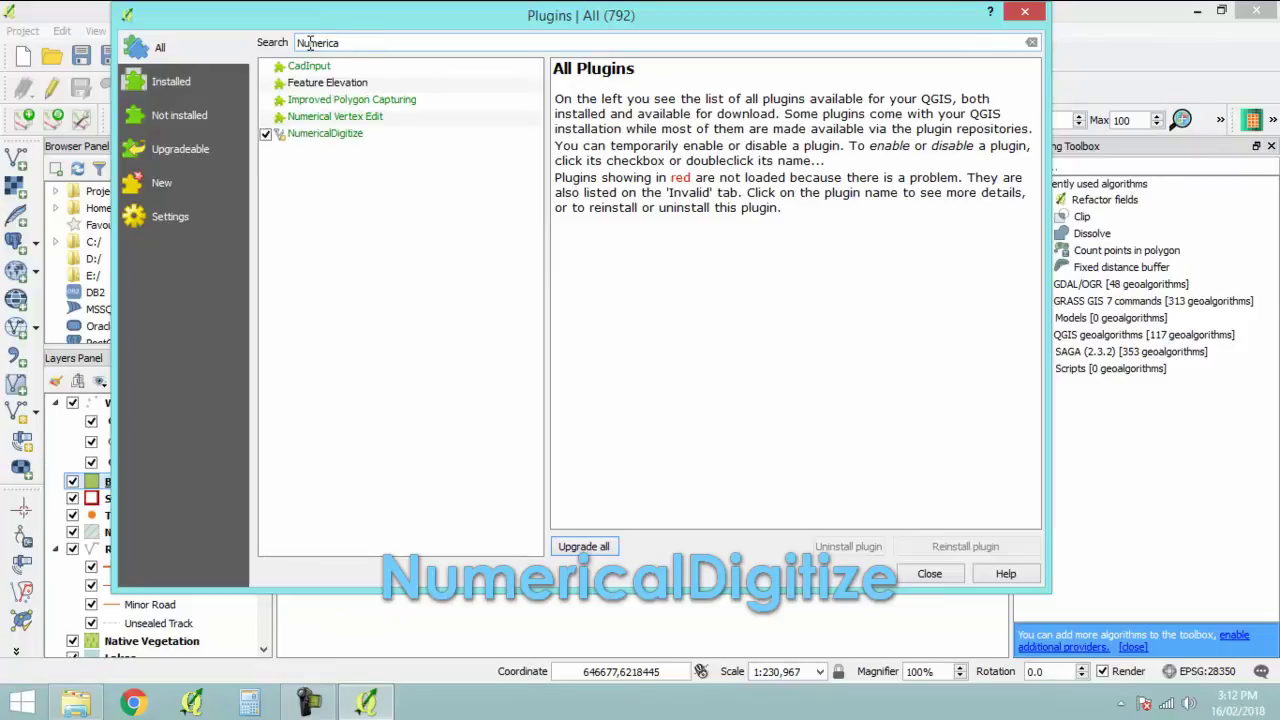
pyautogui.press('BackSpace')
pyautogui.press('BackSpace')
pyautogui.press('BackSpace')
pyautogui.press('BackSpace')
pyautogui.press('BackSpace')
pyautogui.press('BackSpace')
pyautogui.press('BackSpace')
pyautogui.press('BackSpace')
pyautogui.write('Numerical')
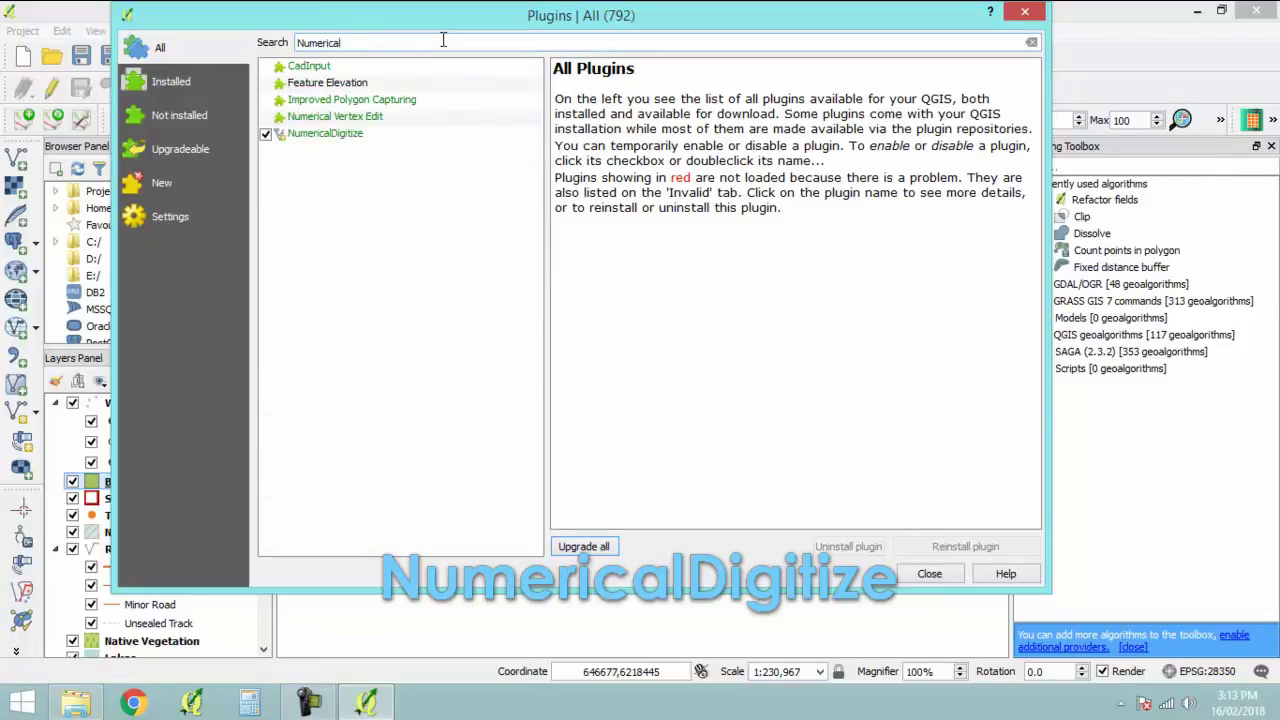
pyautogui.write('Digi')
pyautogui.click(319, 68)
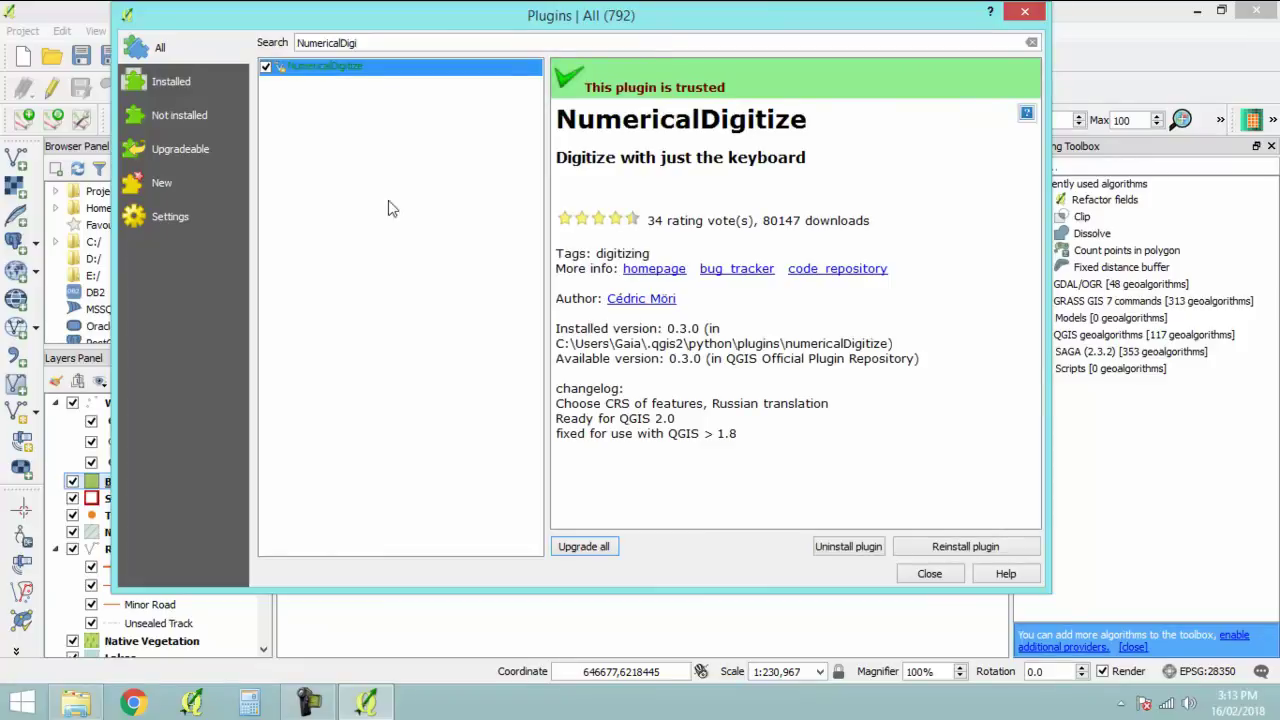
pyautogui.click(938, 571)
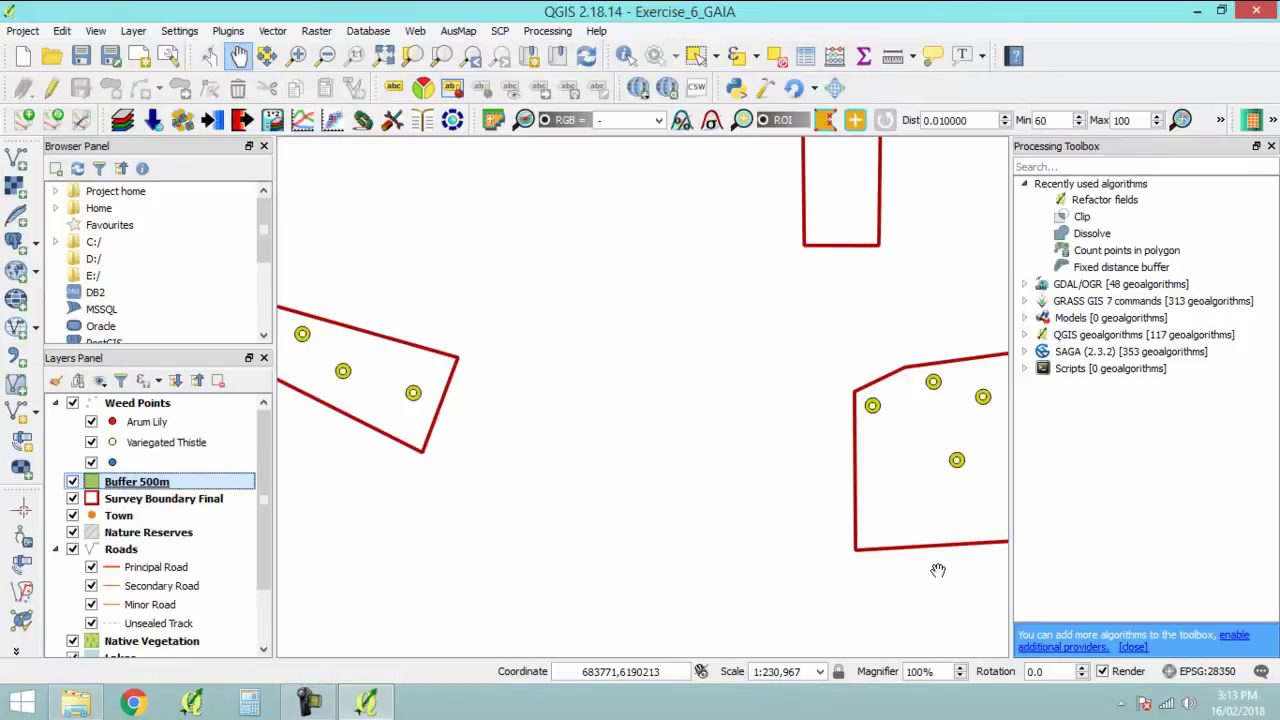
# Zoom the map to the extent of the Weed Points layer.
pyautogui.click(138, 404)
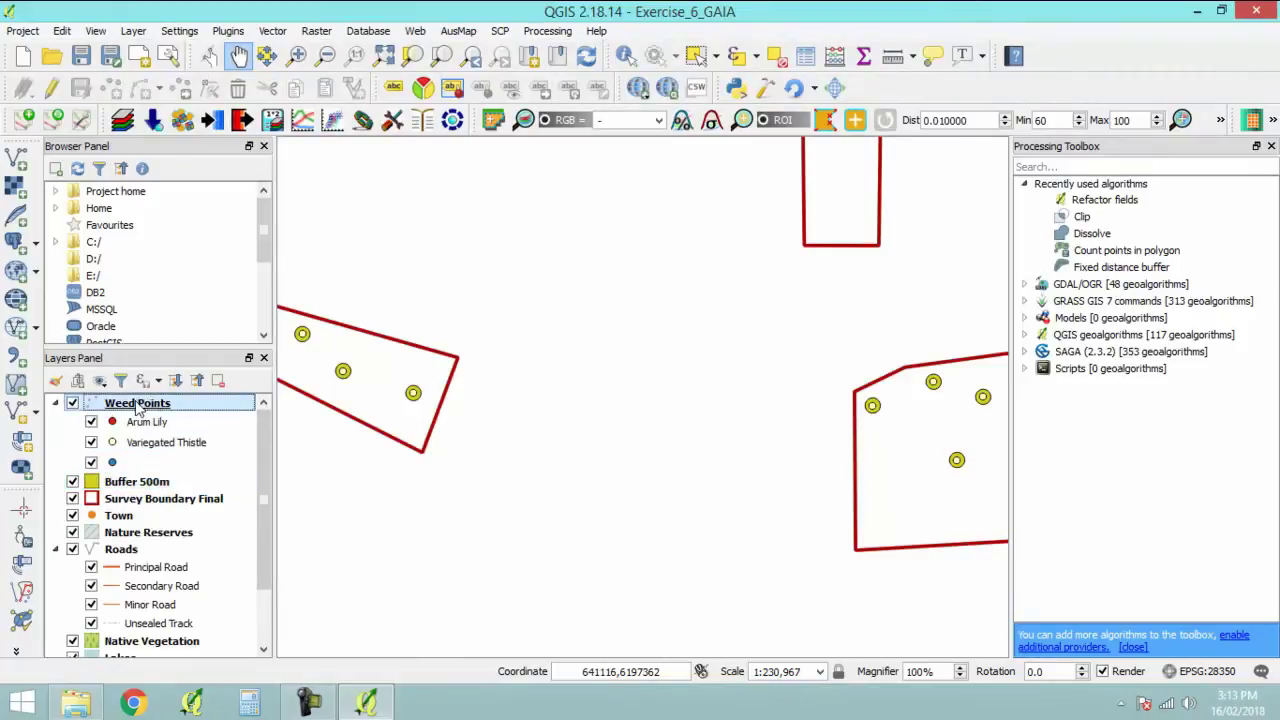
pyautogui.rightClick(138, 404)
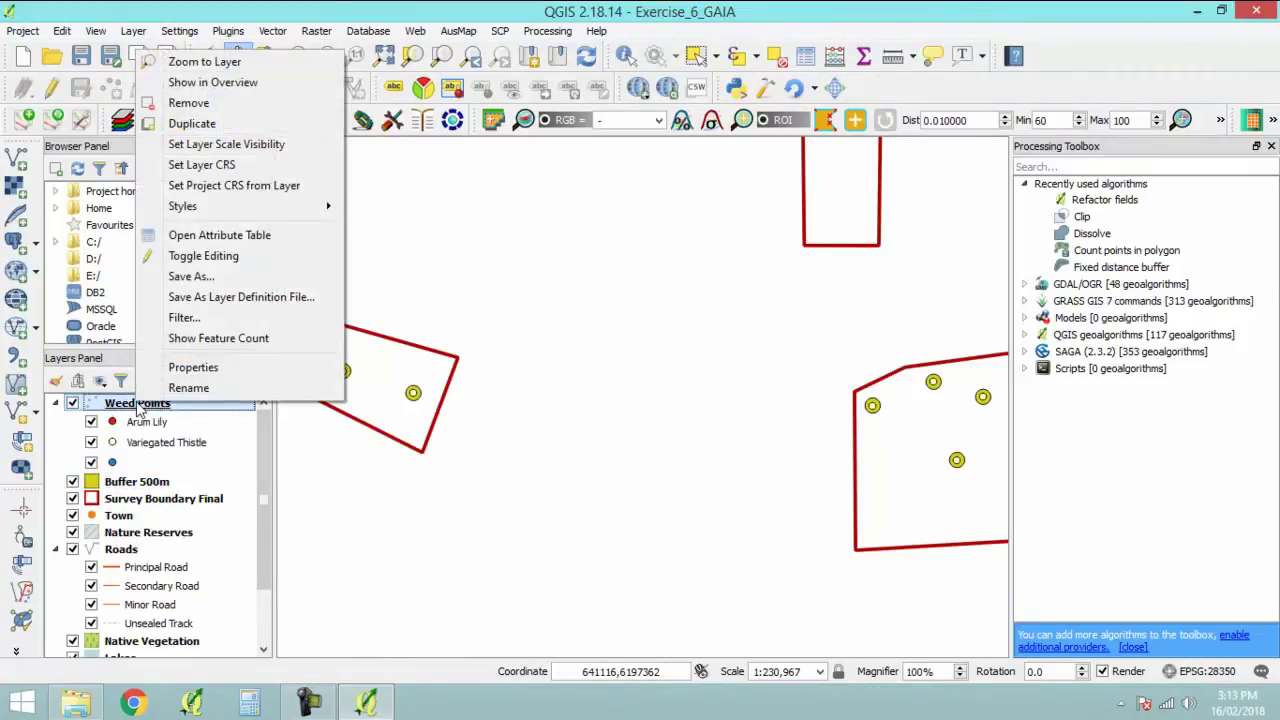
pyautogui.click(205, 62)
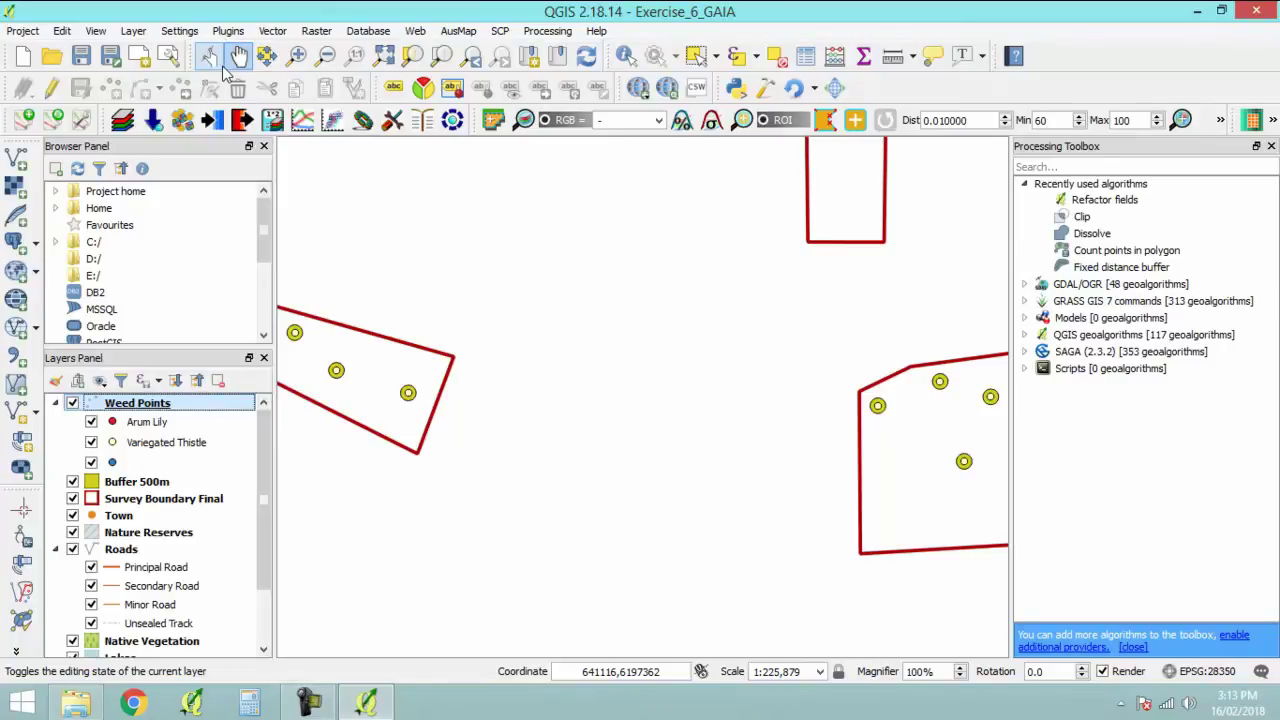
# Clear the filter expression on the Weed Points layer and zoom the map to the layer's full extent.
pyautogui.rightClick(152, 405)
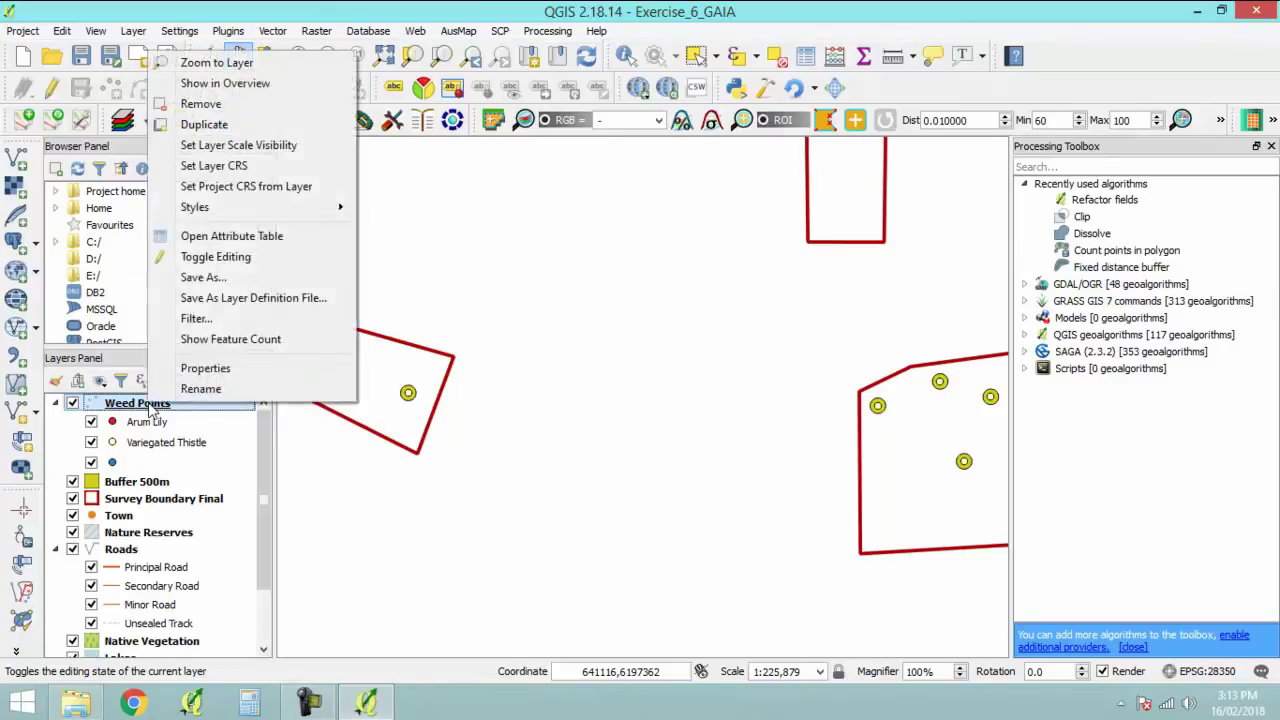
pyautogui.click(213, 320)
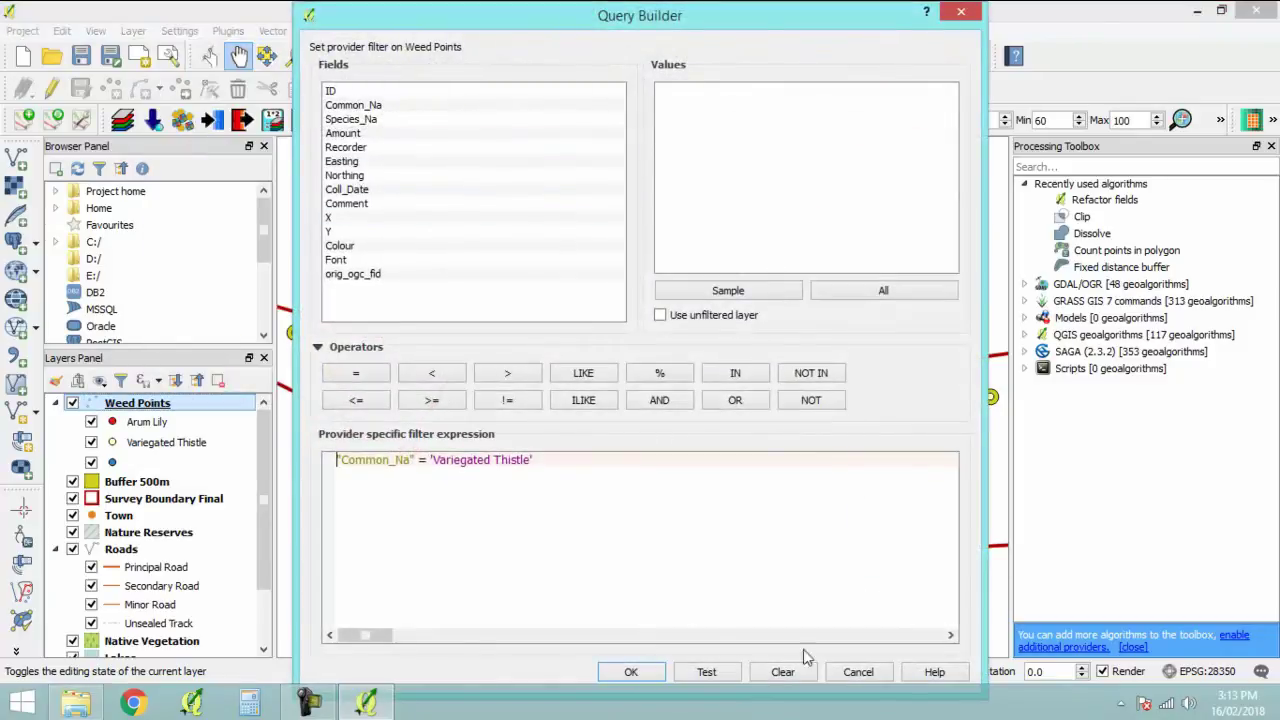
pyautogui.click(783, 674)
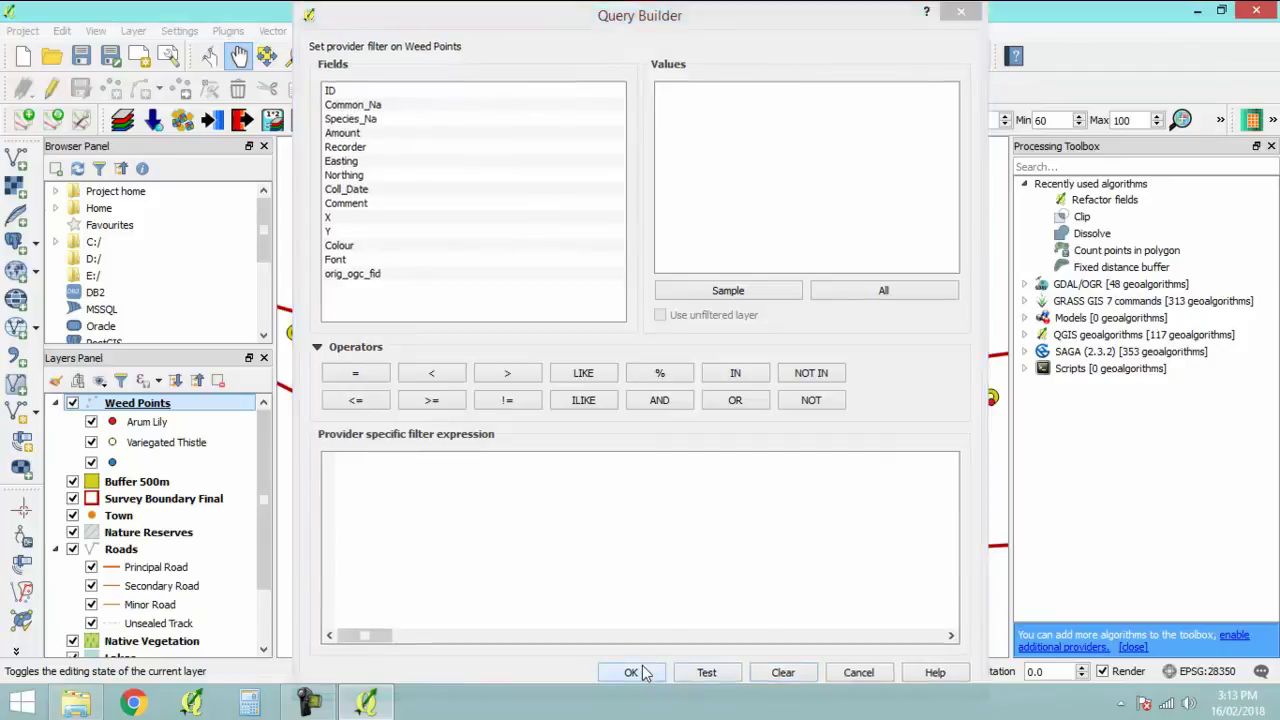
pyautogui.click(645, 672)
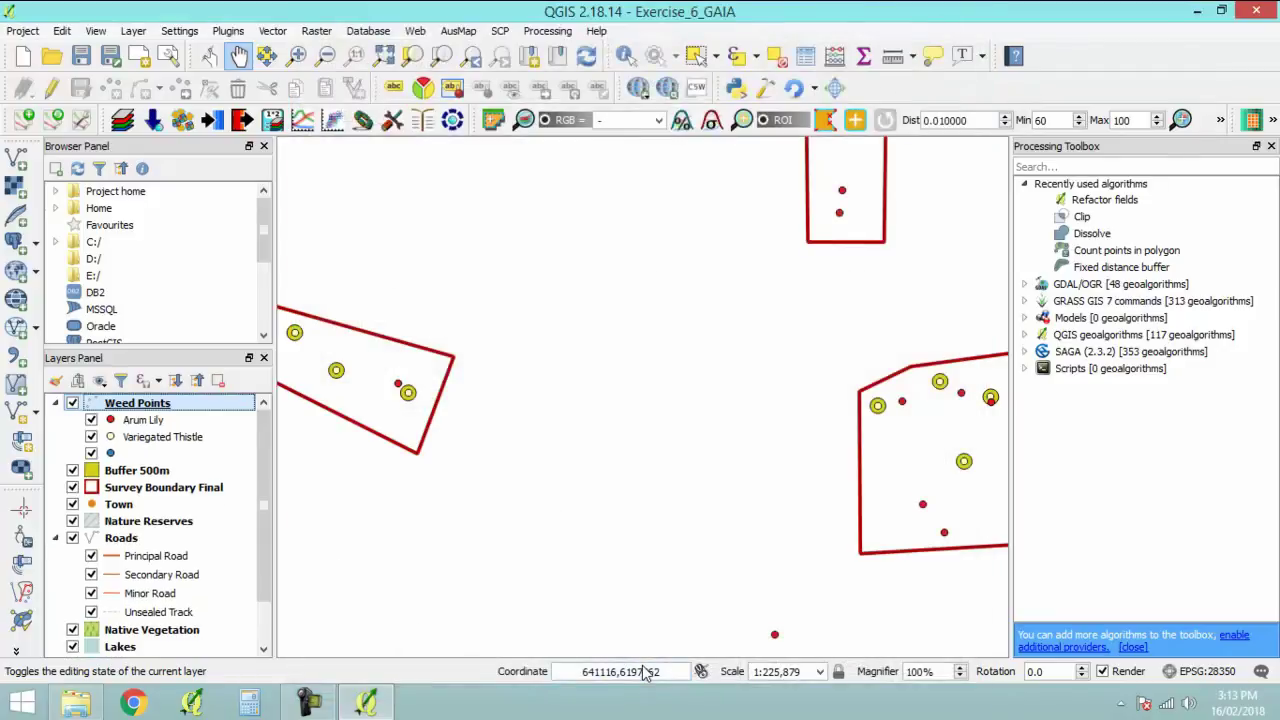
pyautogui.rightClick(155, 405)
pyautogui.click(218, 57)
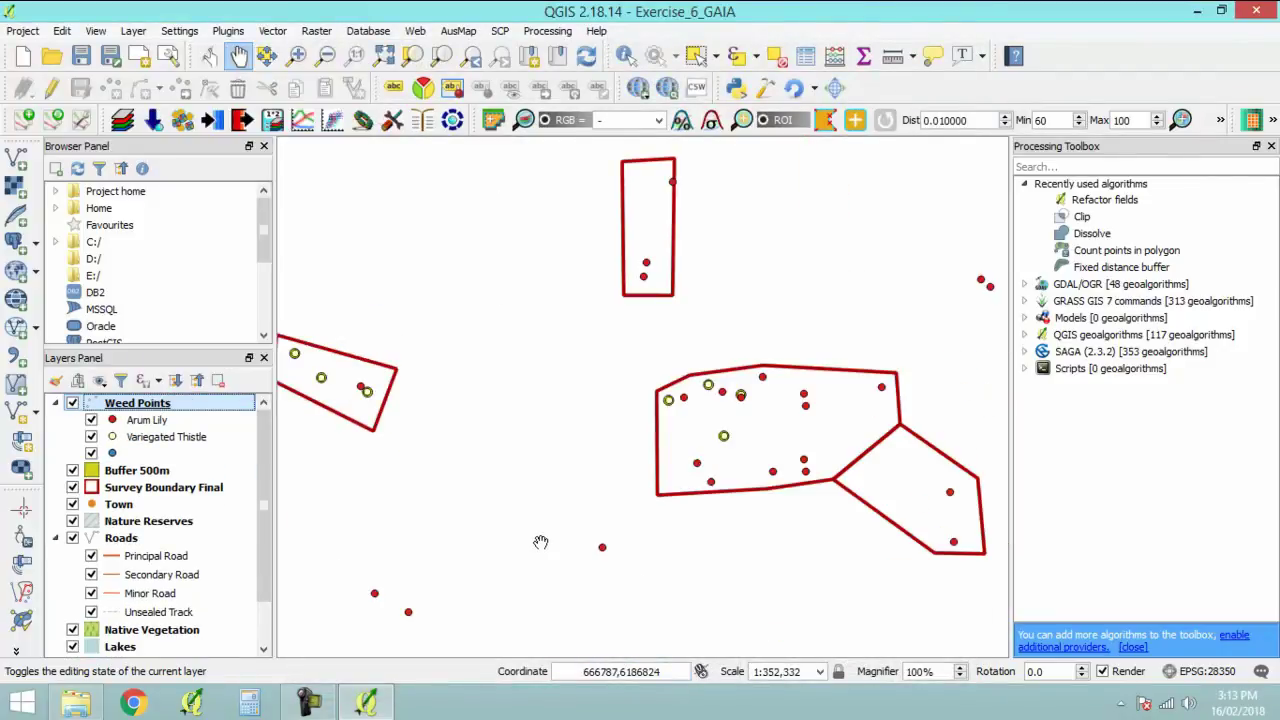
# Make the Weed Points layer active and turn on editing for it.
pyautogui.click(150, 470)
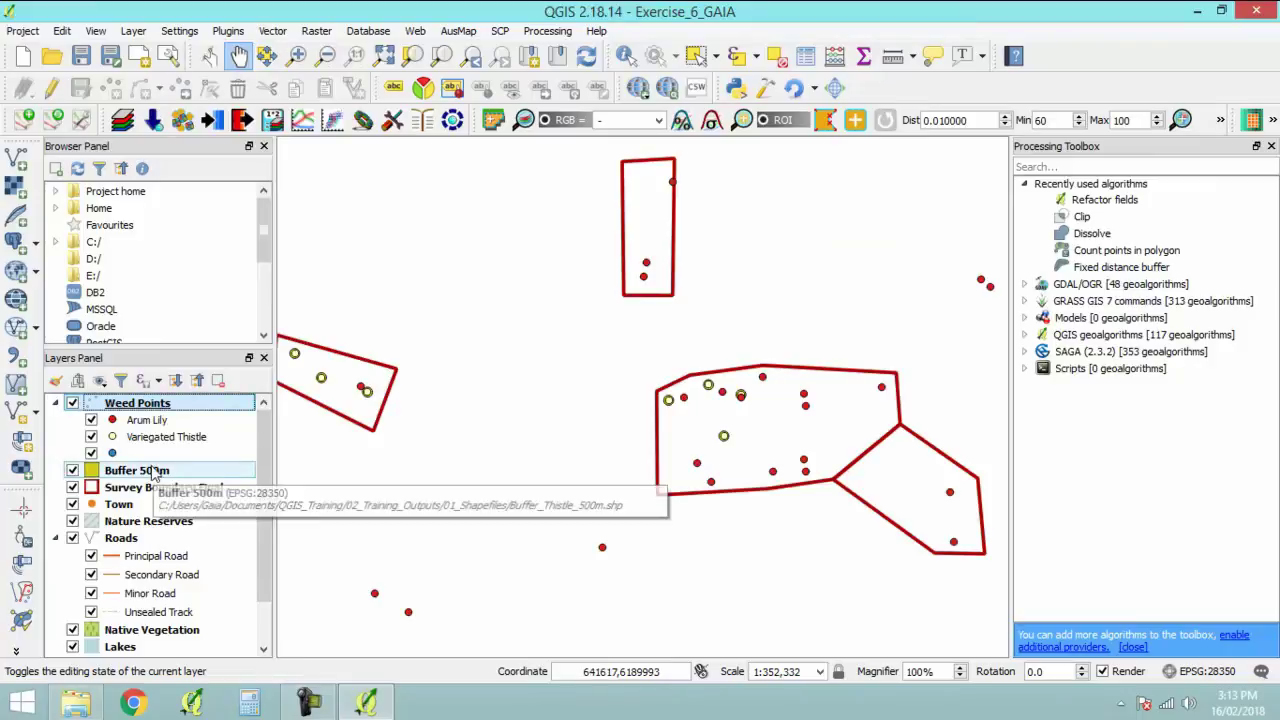
pyautogui.click(133, 404)
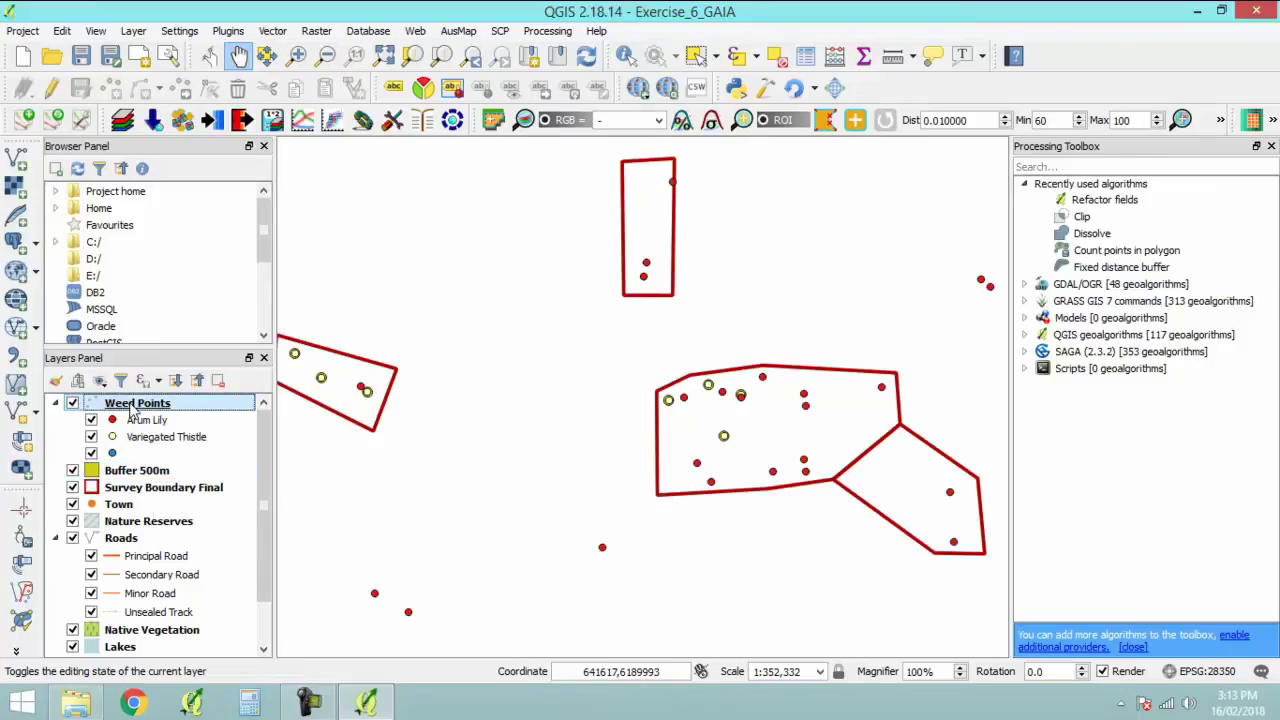
pyautogui.click(52, 90)
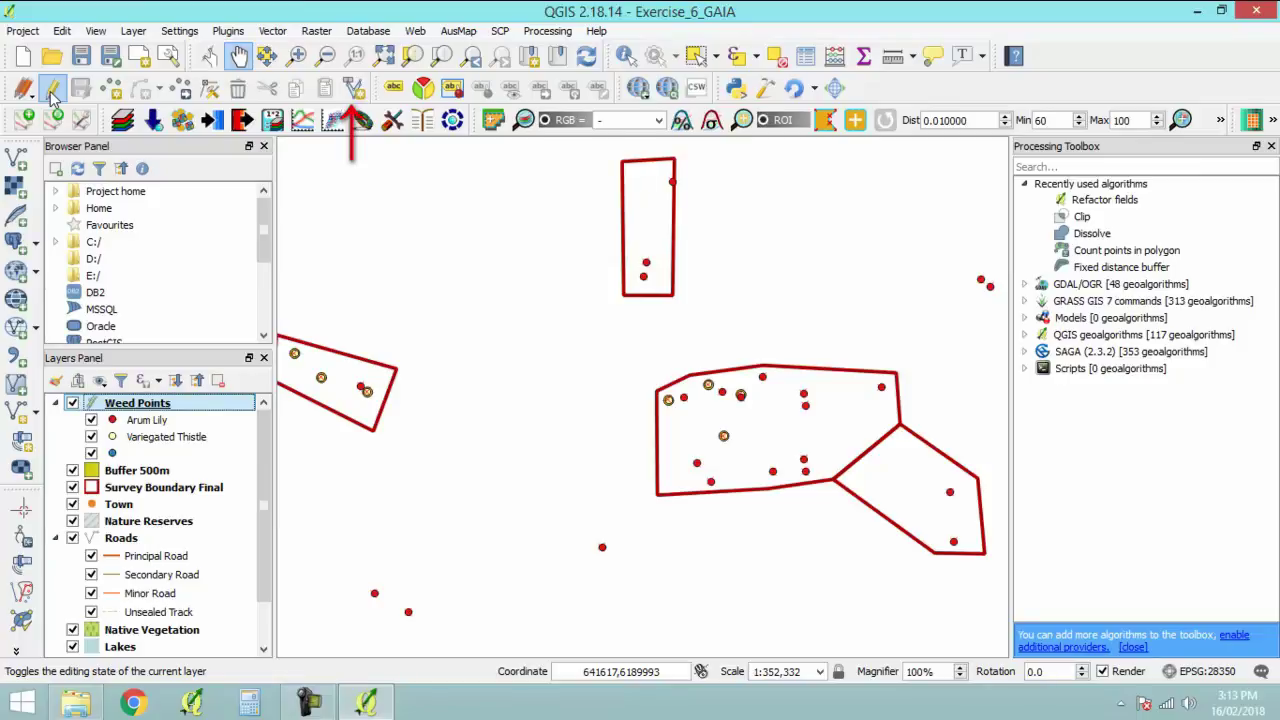
pyautogui.click(52, 90)
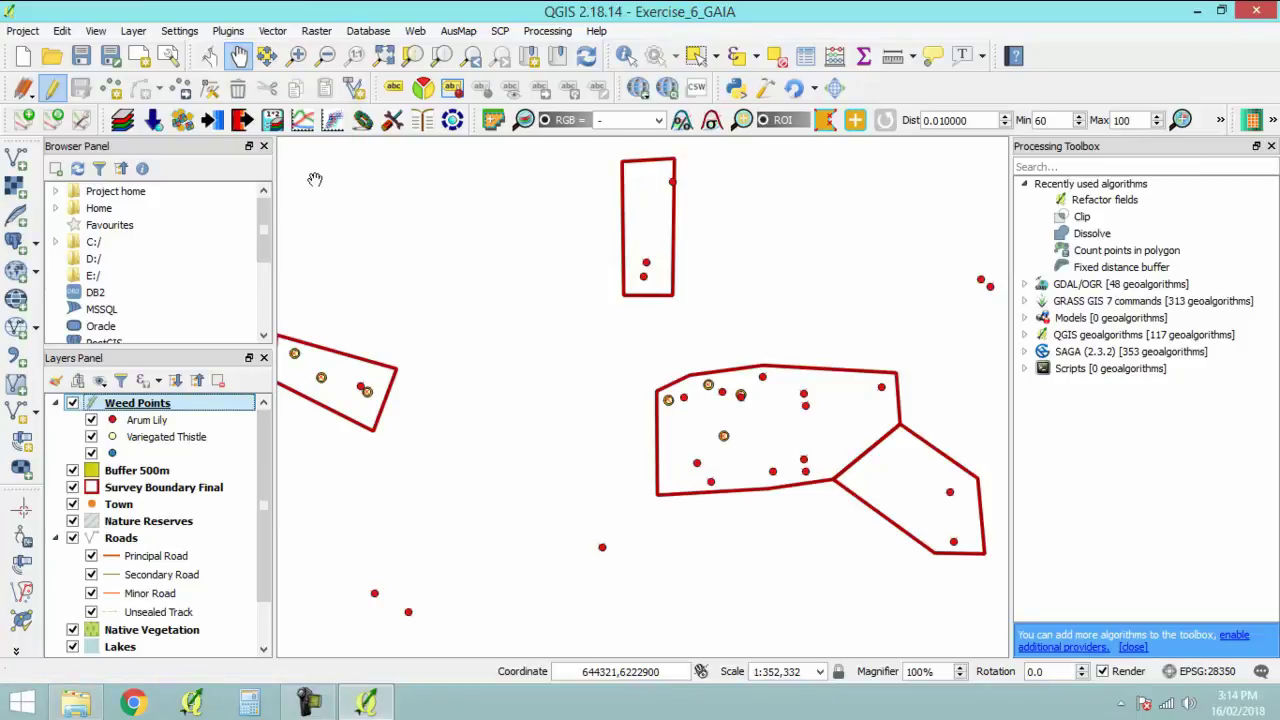
# Start adding a numerical feature and enter the first point at X 682374, Y 6194730.
pyautogui.click(357, 90)
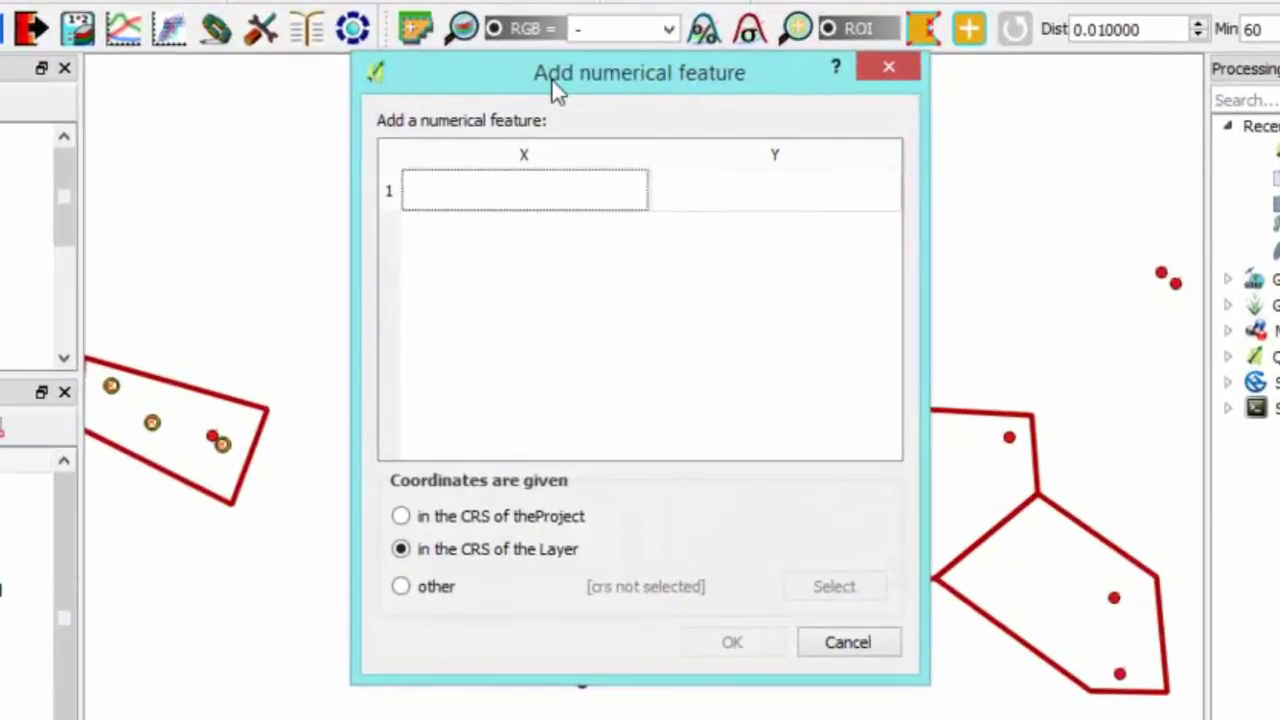
pyautogui.click(547, 190)
pyautogui.click(547, 194)
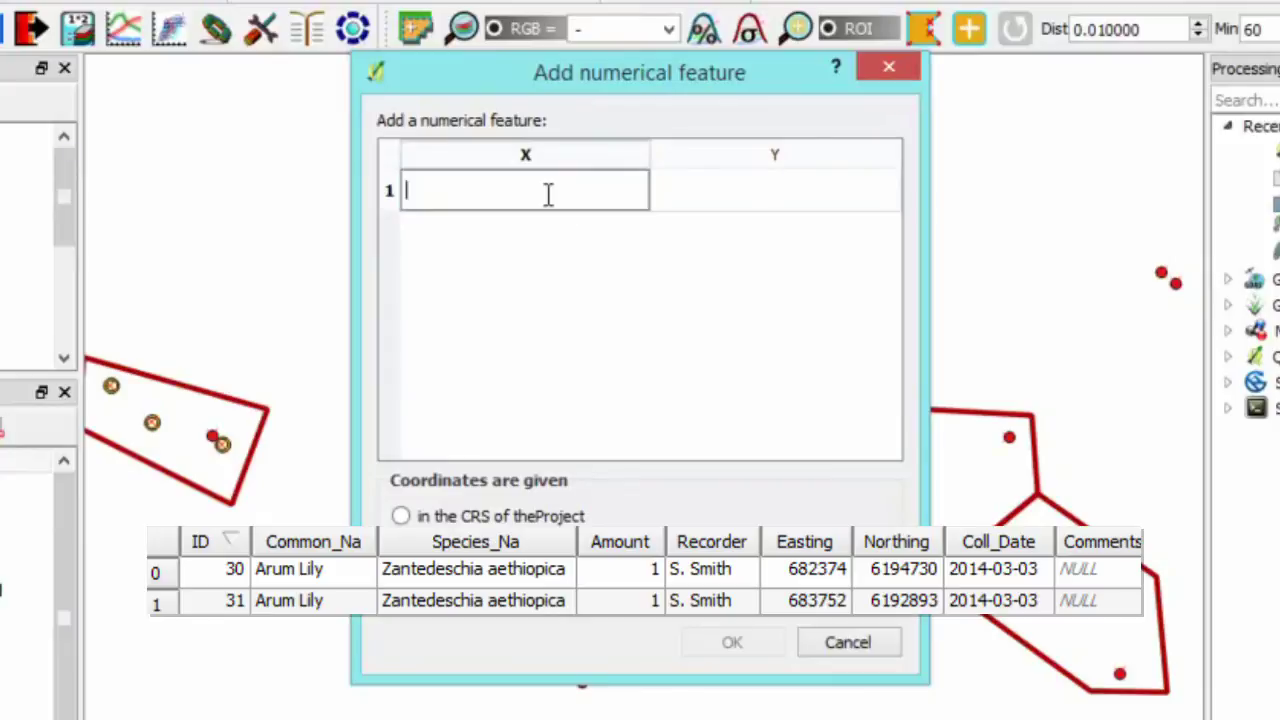
pyautogui.write('682374')
pyautogui.press('Tab')
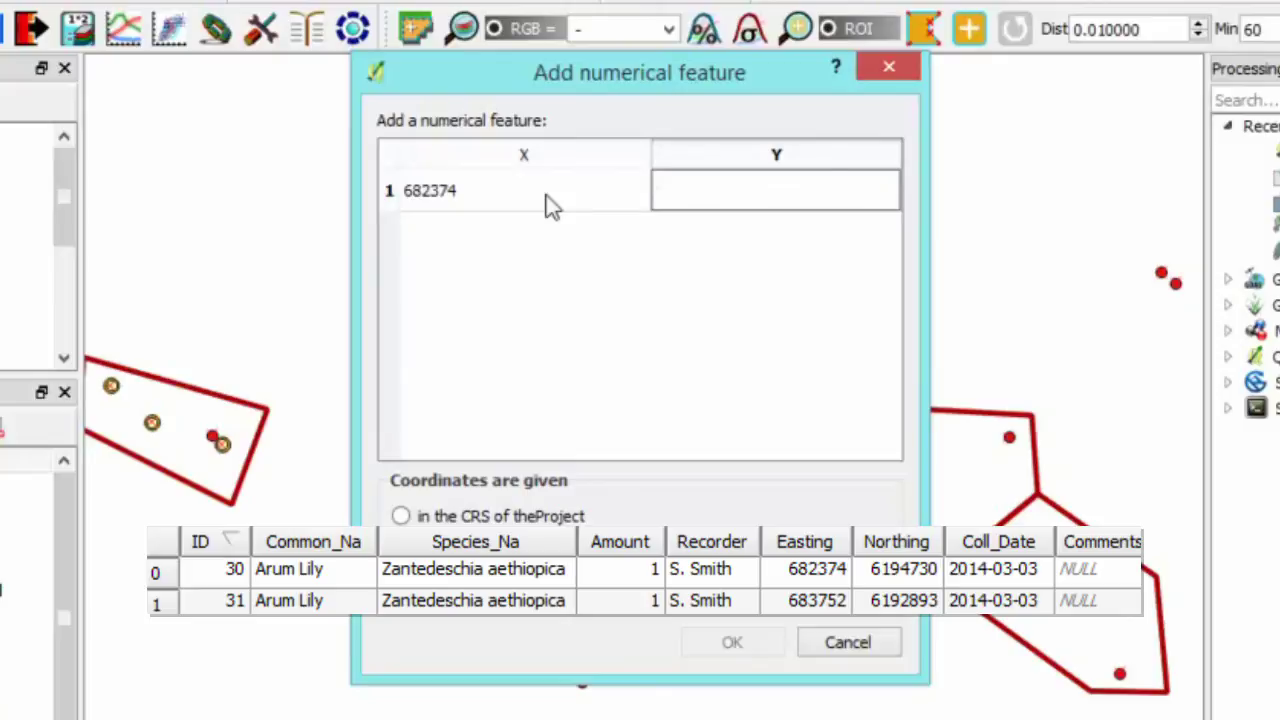
pyautogui.write('6194730')
pyautogui.press('Tab')
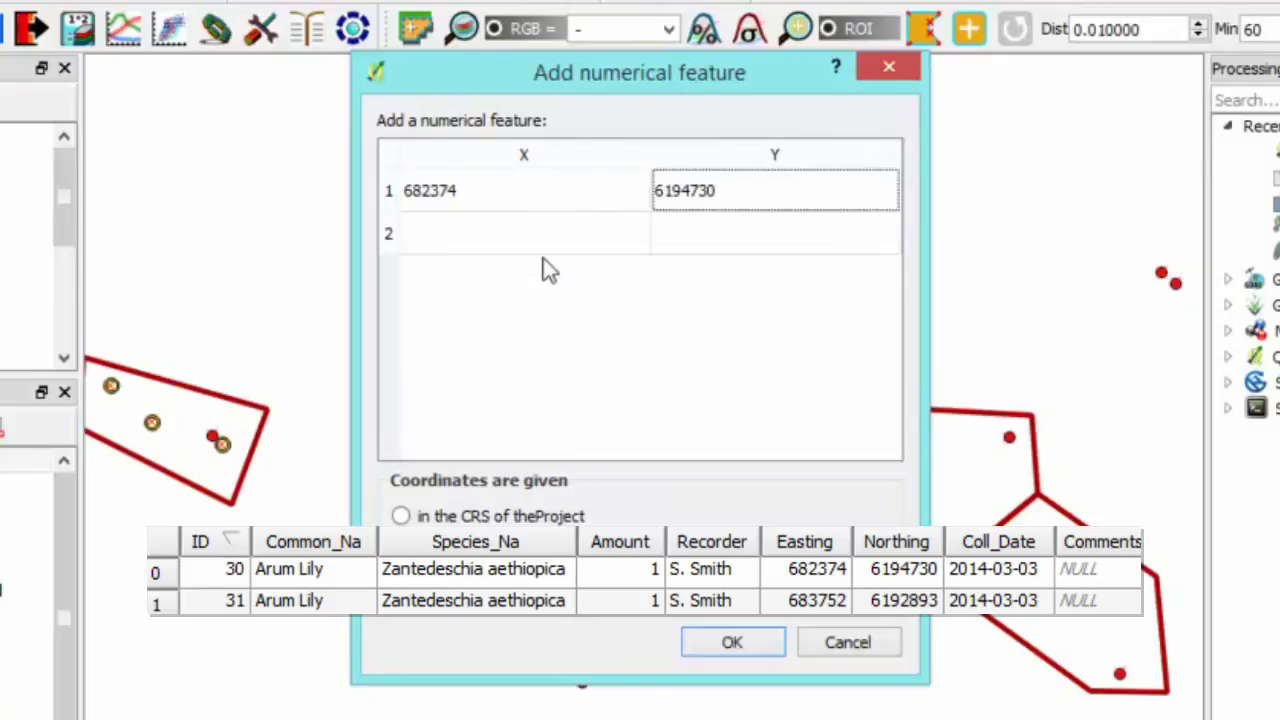
# Enter a second point at X 683752, Y 6192893 and confirm the coordinates in the layer's CRS.
pyautogui.click(492, 252)
pyautogui.click(482, 244)
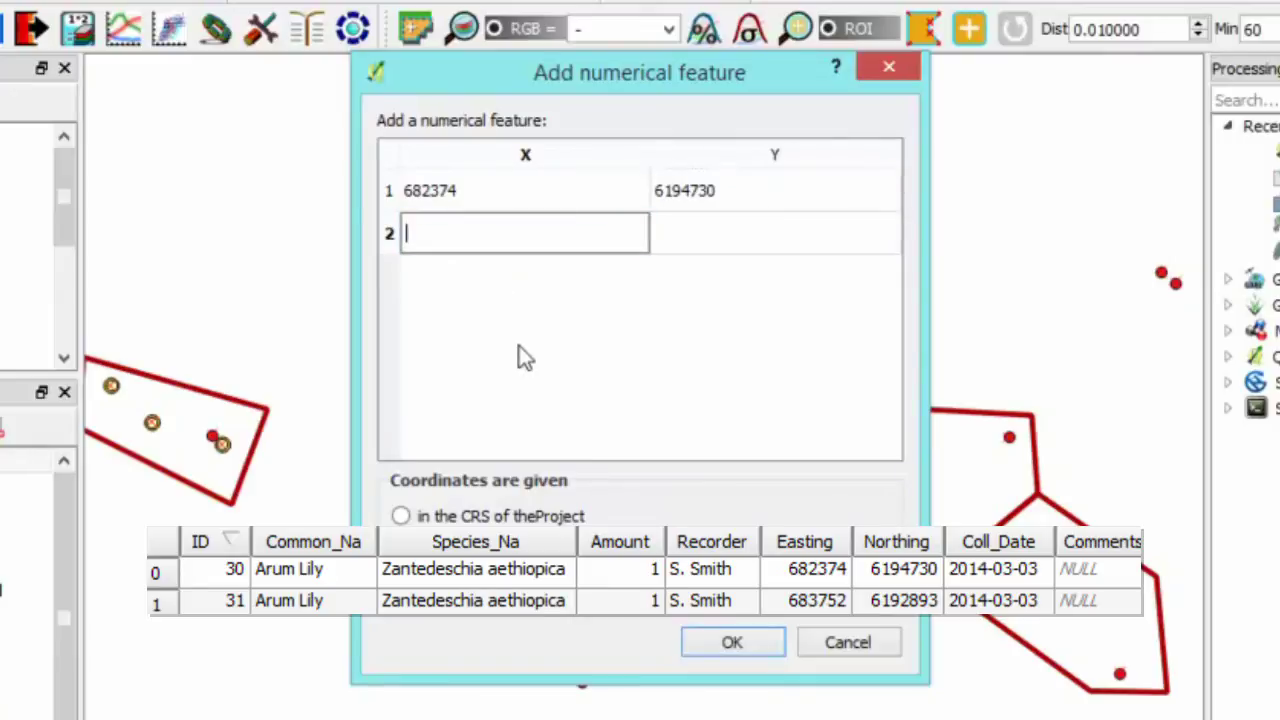
pyautogui.write('683752')
pyautogui.press('Tab')
pyautogui.write('61')
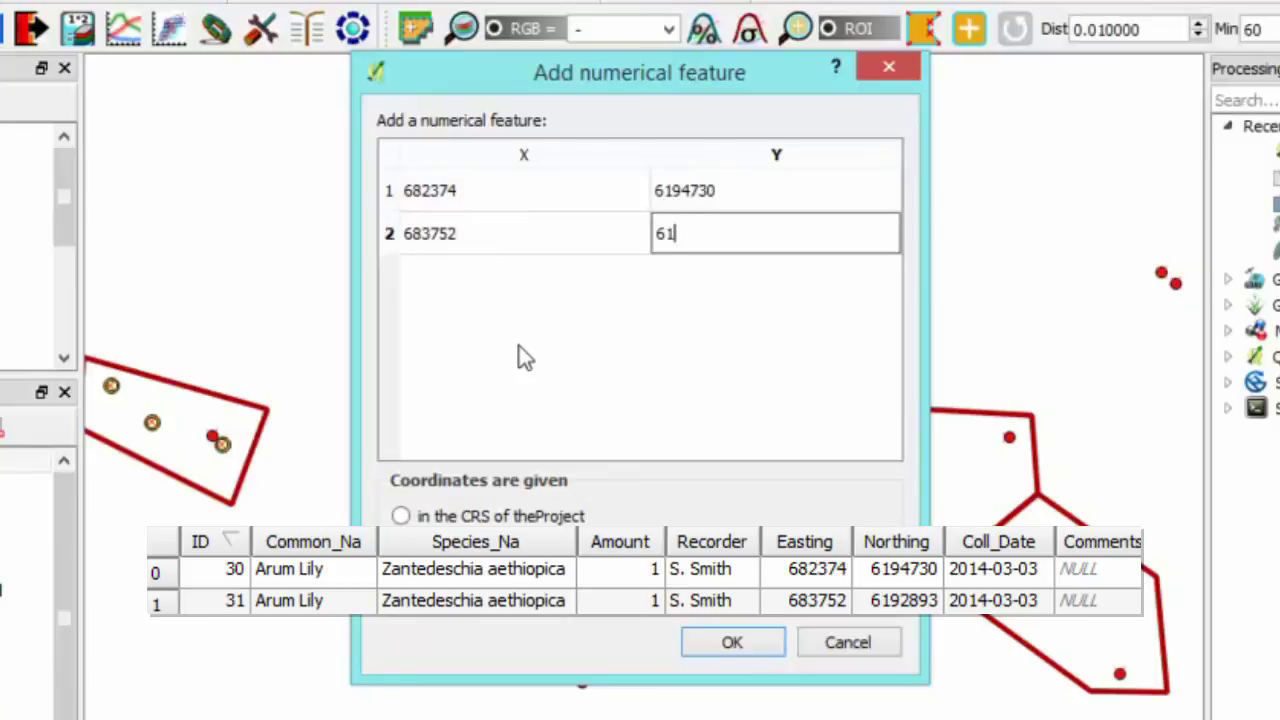
pyautogui.write('92893')
pyautogui.press('Tab')
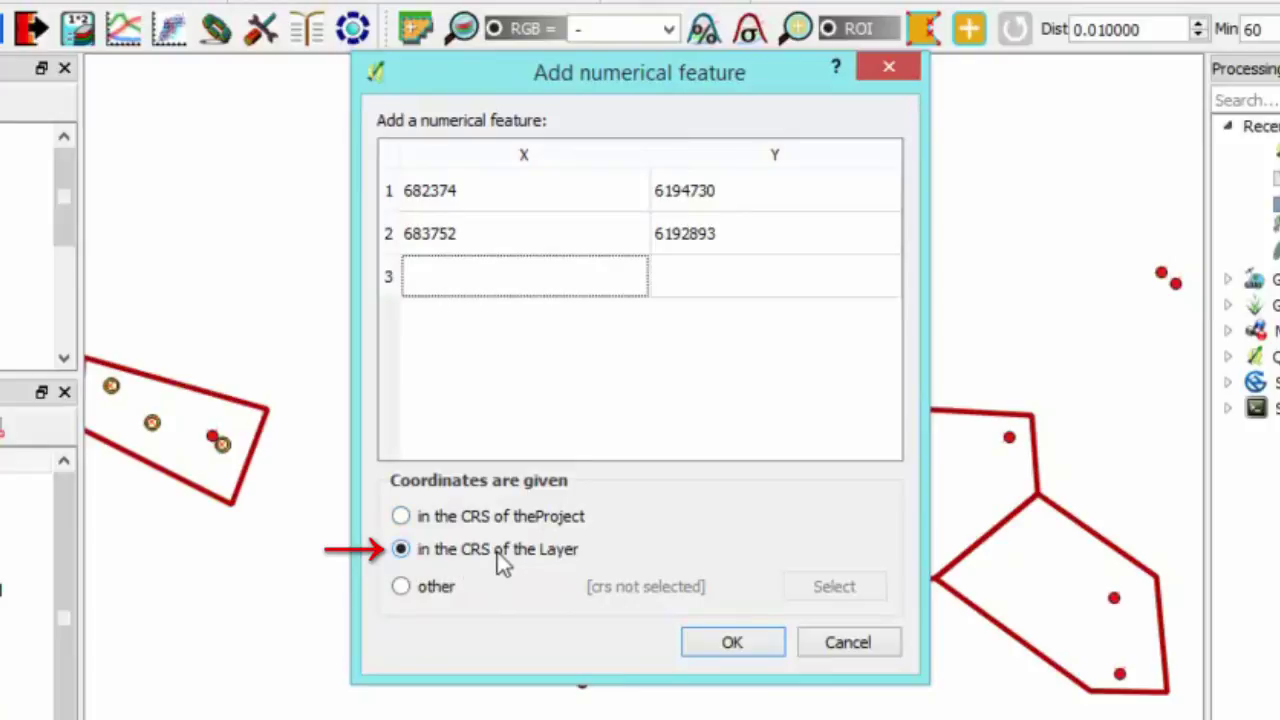
pyautogui.click(734, 642)
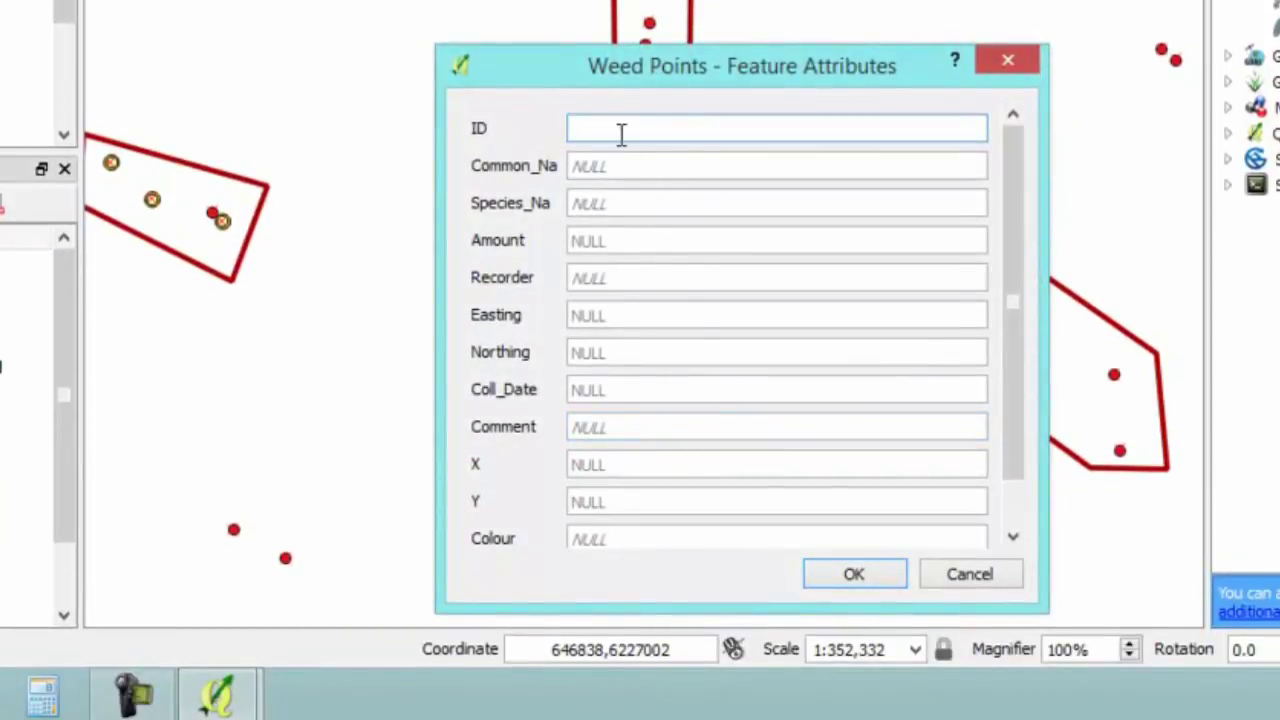
# Create the two new weed points with IDs 30 and 31, leaving their other attributes empty.
pyautogui.write('30')
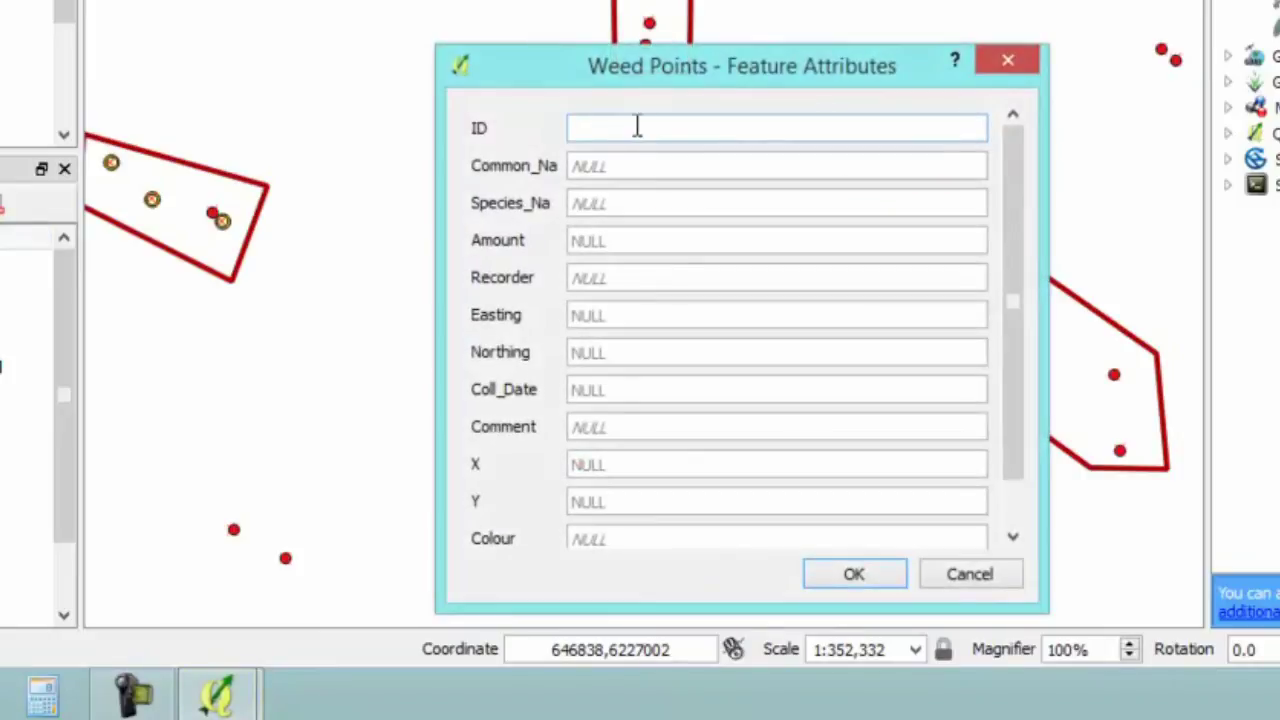
pyautogui.write('31')
pyautogui.press('Tab')
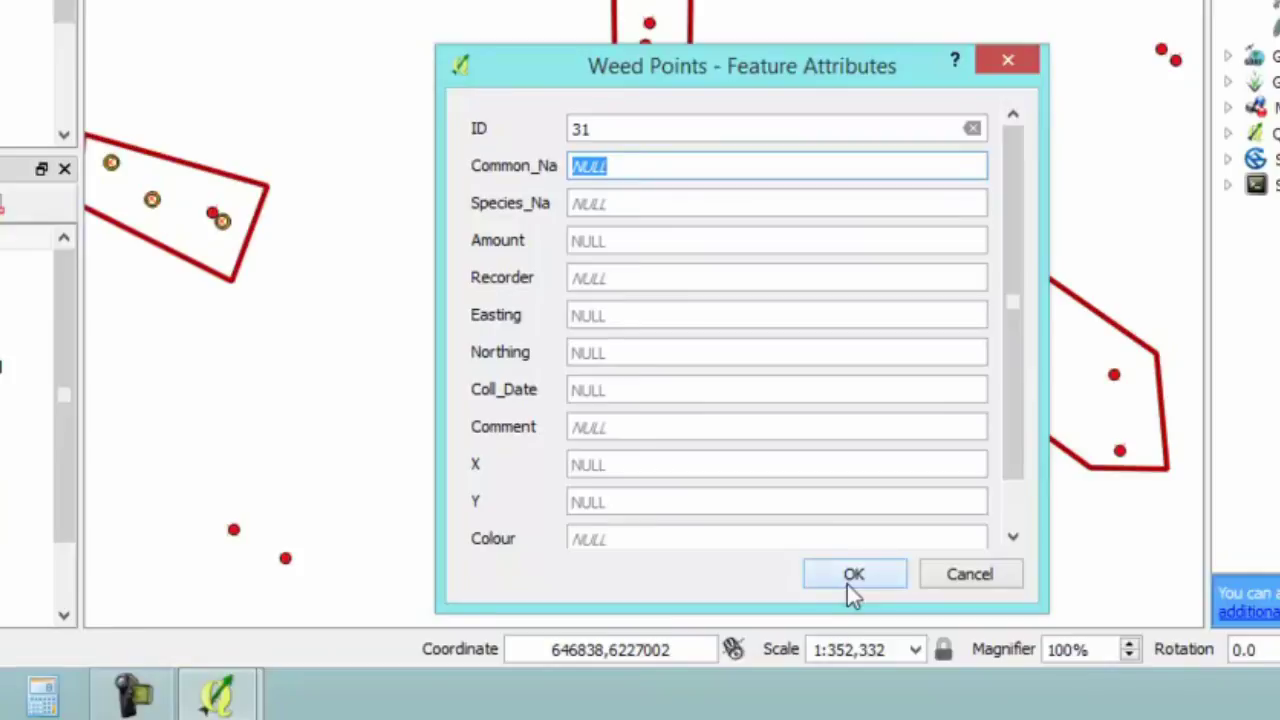
pyautogui.click(852, 575)
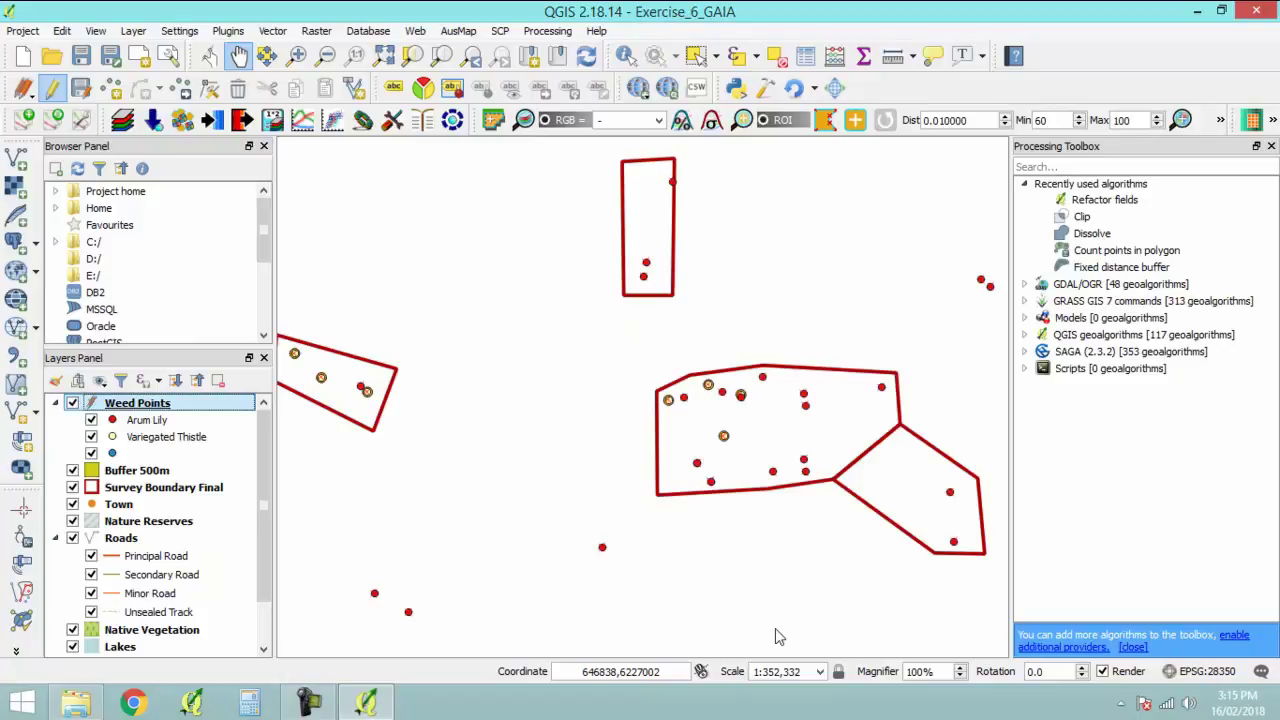
# Open the Weed Points attribute table and move its window clear for editing.
pyautogui.rightClick(157, 403)
pyautogui.click(230, 213)
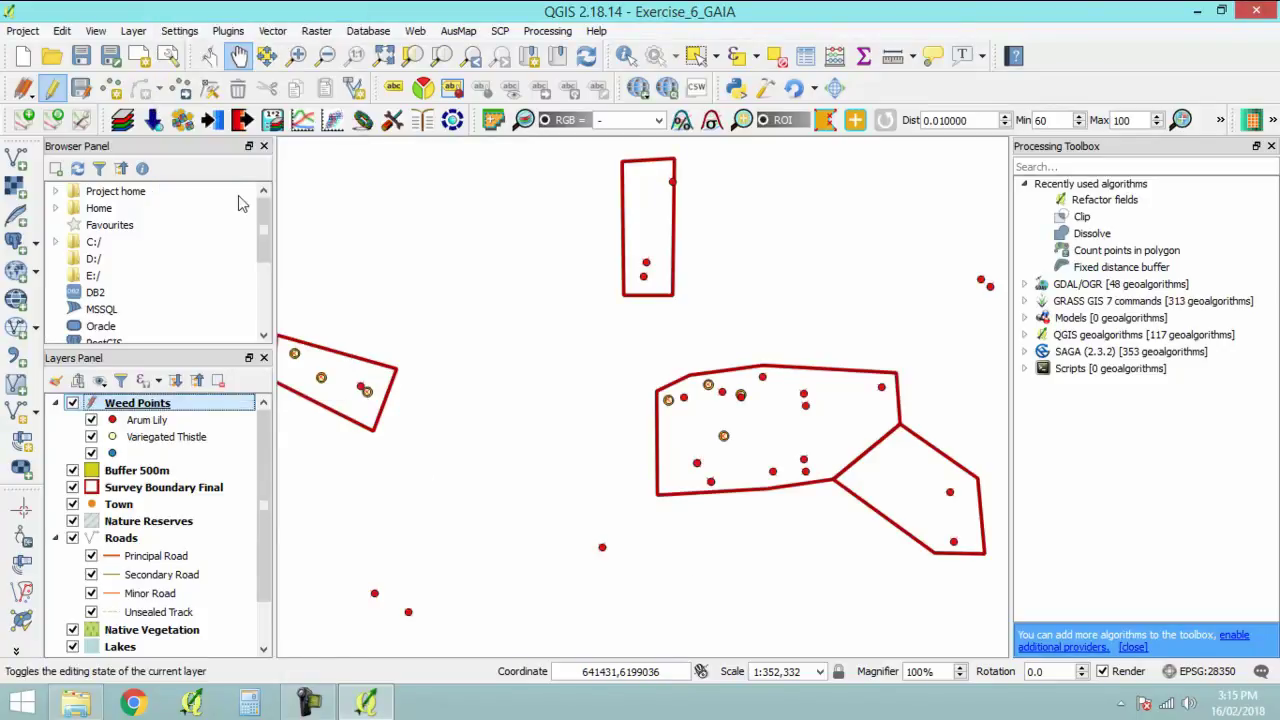
pyautogui.press('F6')
pyautogui.moveTo(457, 177); pyautogui.dragTo(515, 170)
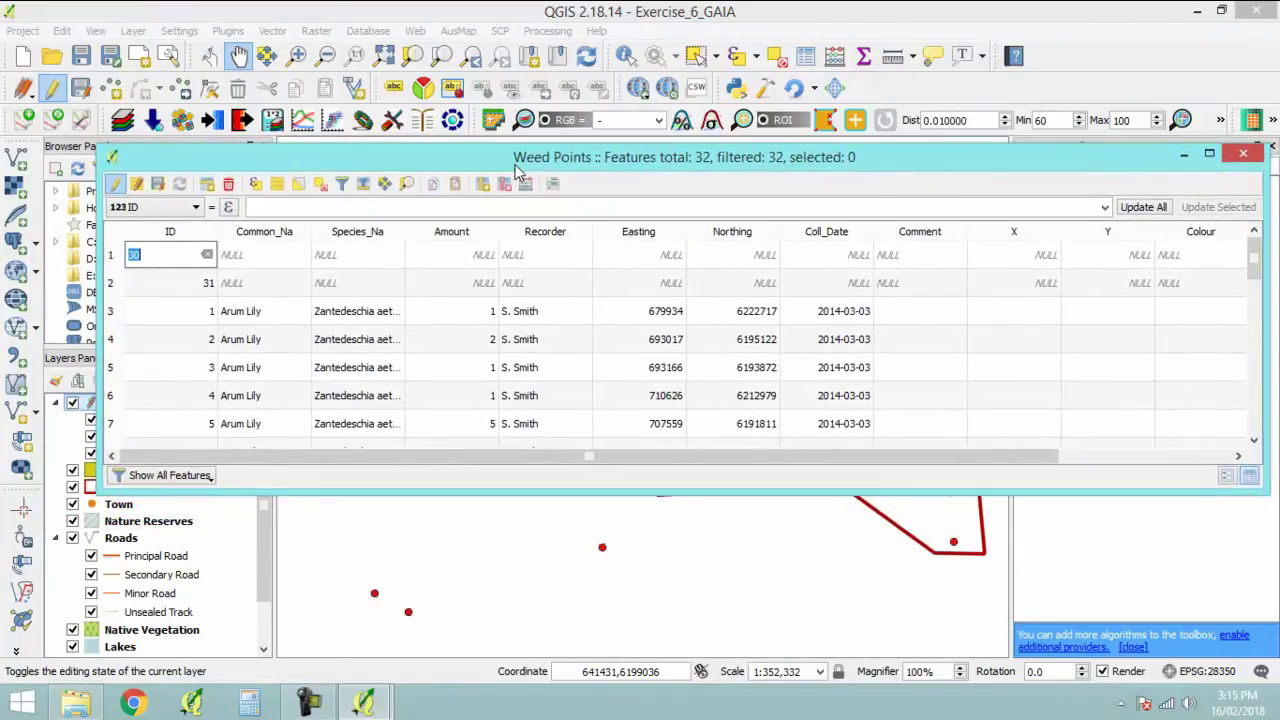
# For record 30, enter common name Arum Lily, species name Zantedeschia aethiopica and amount 1.
pyautogui.click(271, 254)
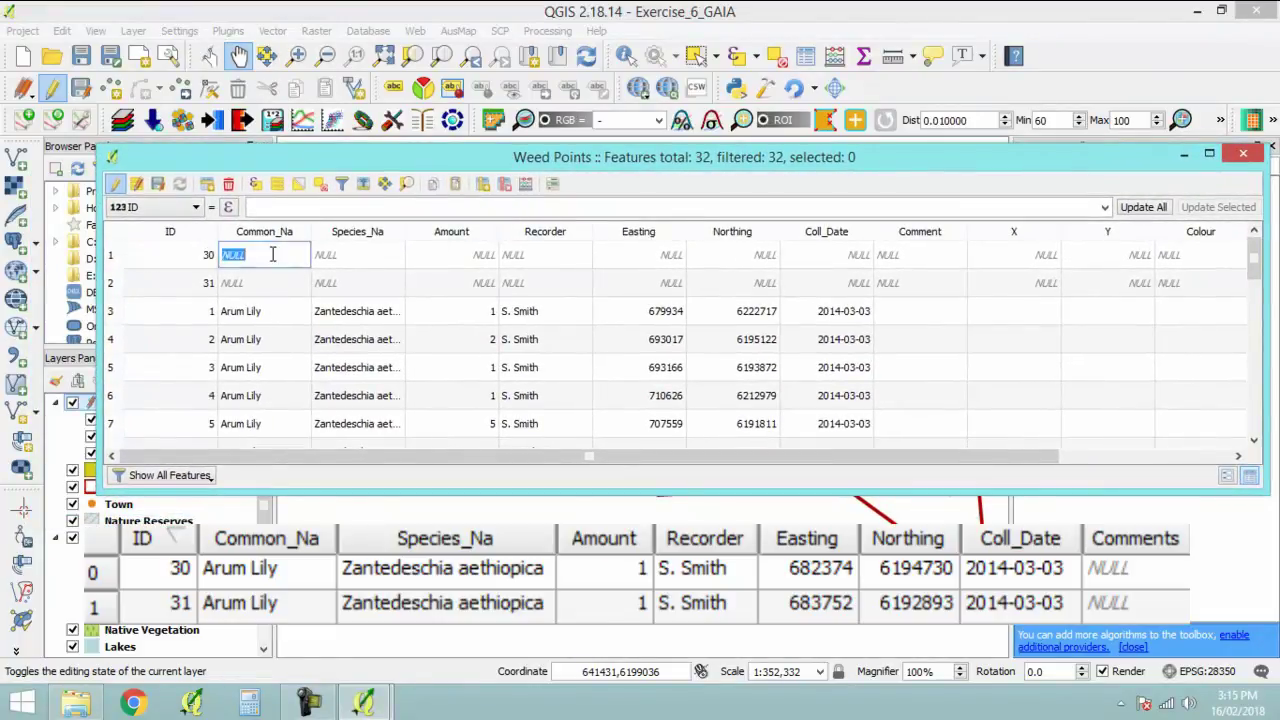
pyautogui.write('Arum ')
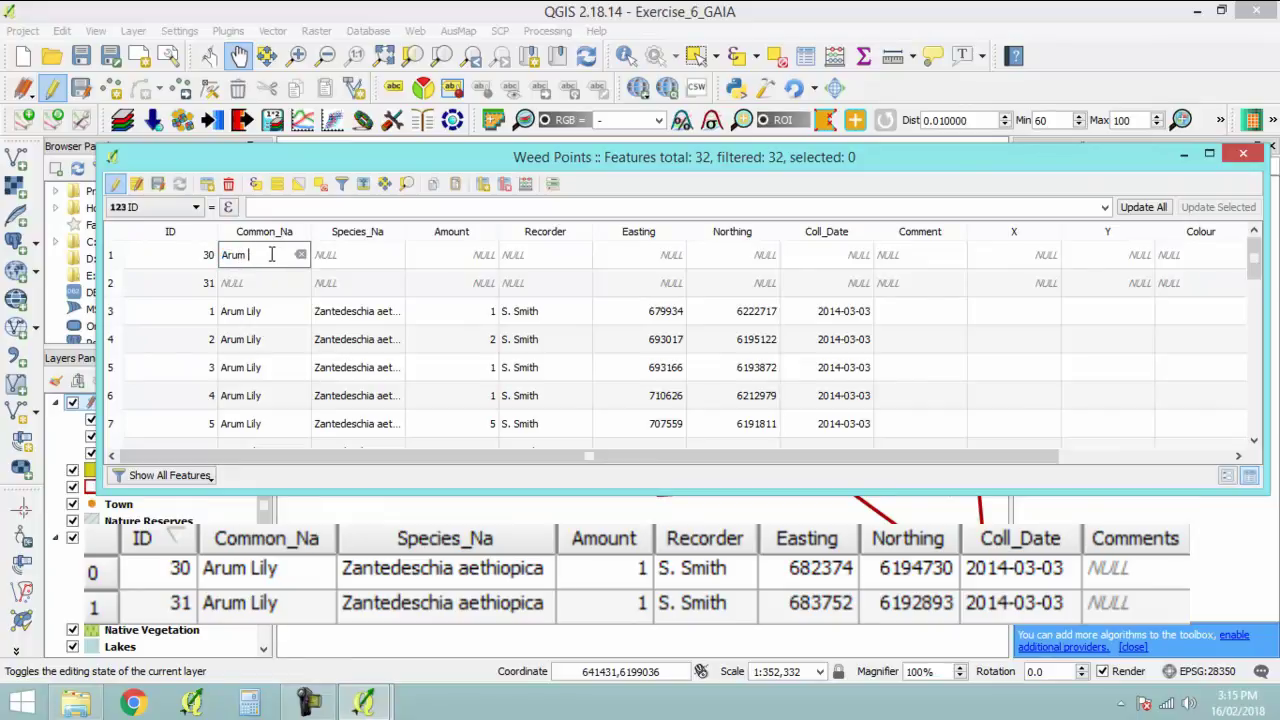
pyautogui.write('Lily')
pyautogui.press('Tab')
pyautogui.write('Zante')
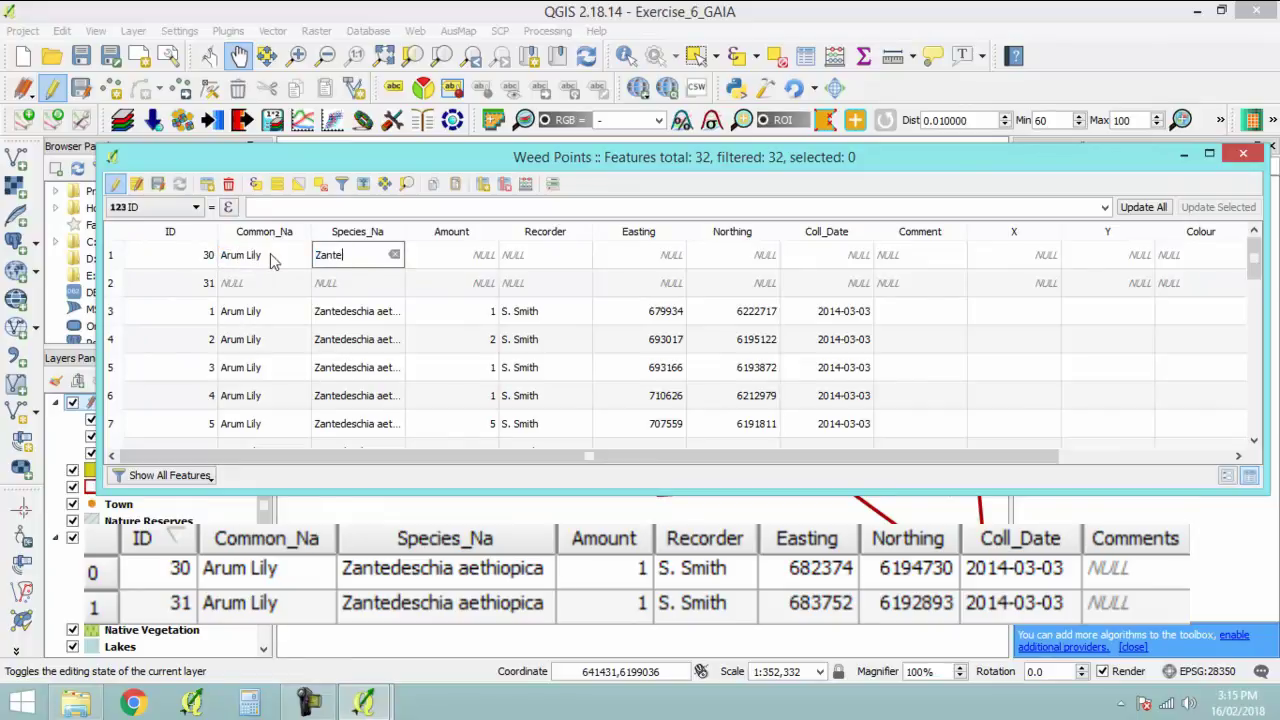
pyautogui.write('deschia aethiopica')
pyautogui.press('Tab')
pyautogui.write('1')
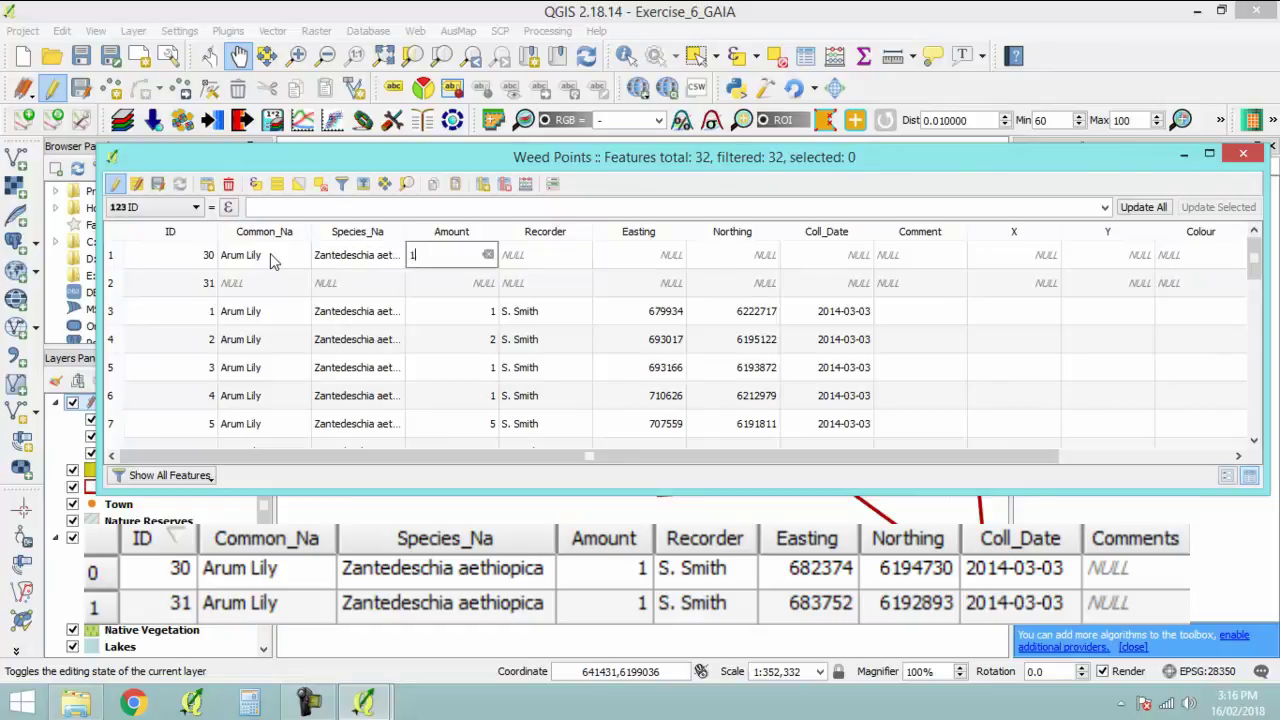
# Complete record 30 with the recorder's name, Easting 682374, Northing 6194730 and collection date 2014-03-03.
pyautogui.press('Tab')
pyautogui.write('S. Smith')
pyautogui.press('Tab')
pyautogui.write('682374')
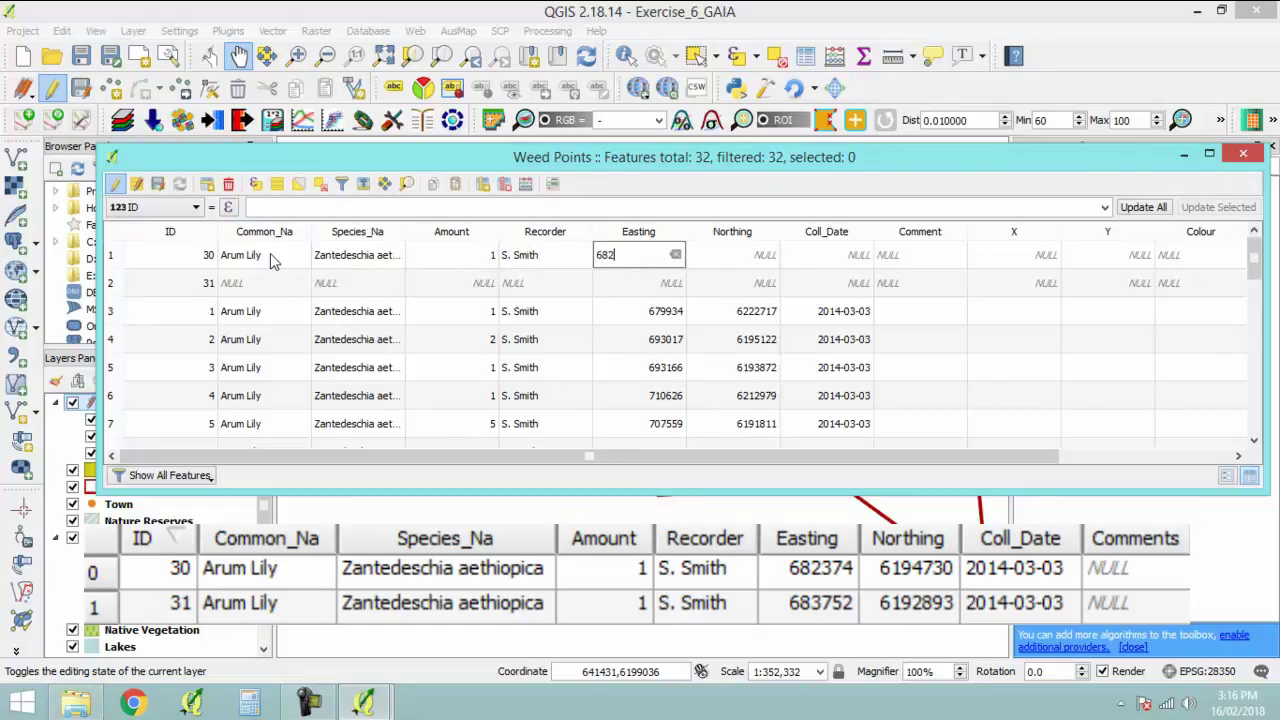
pyautogui.press('Tab')
pyautogui.write('619')
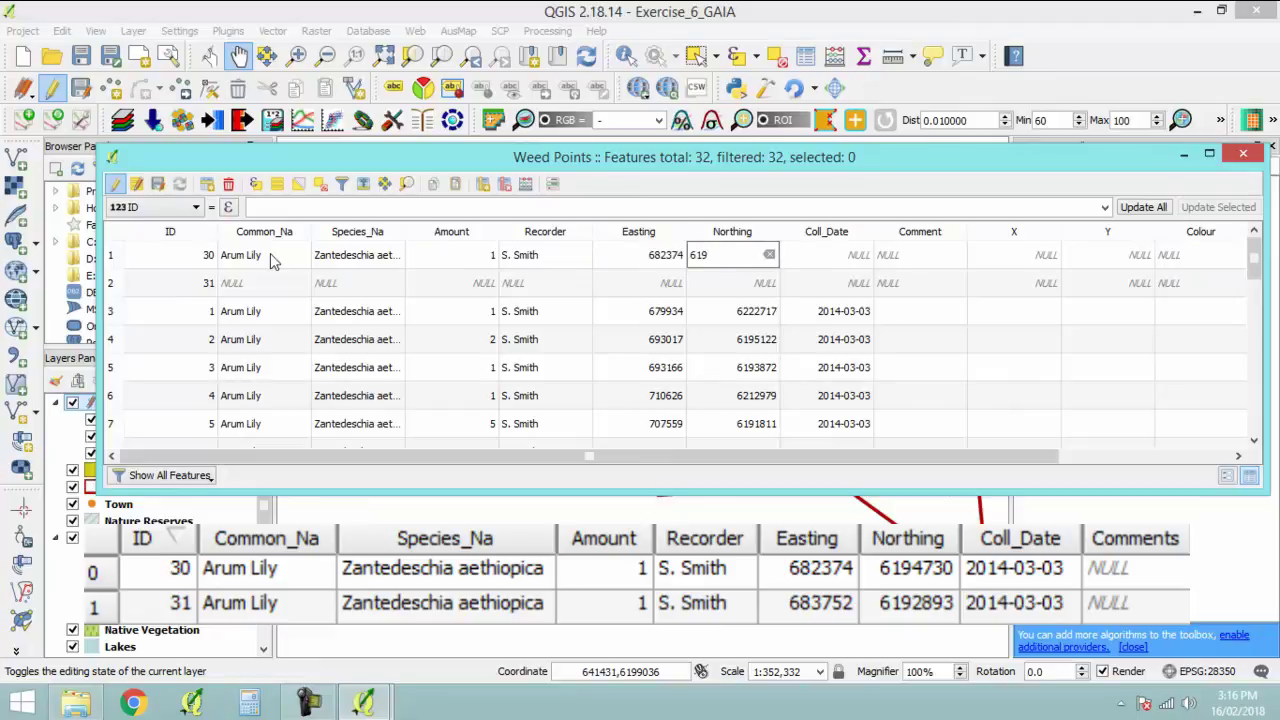
pyautogui.write('4730')
pyautogui.press('Tab')
pyautogui.write('2014-03-03')
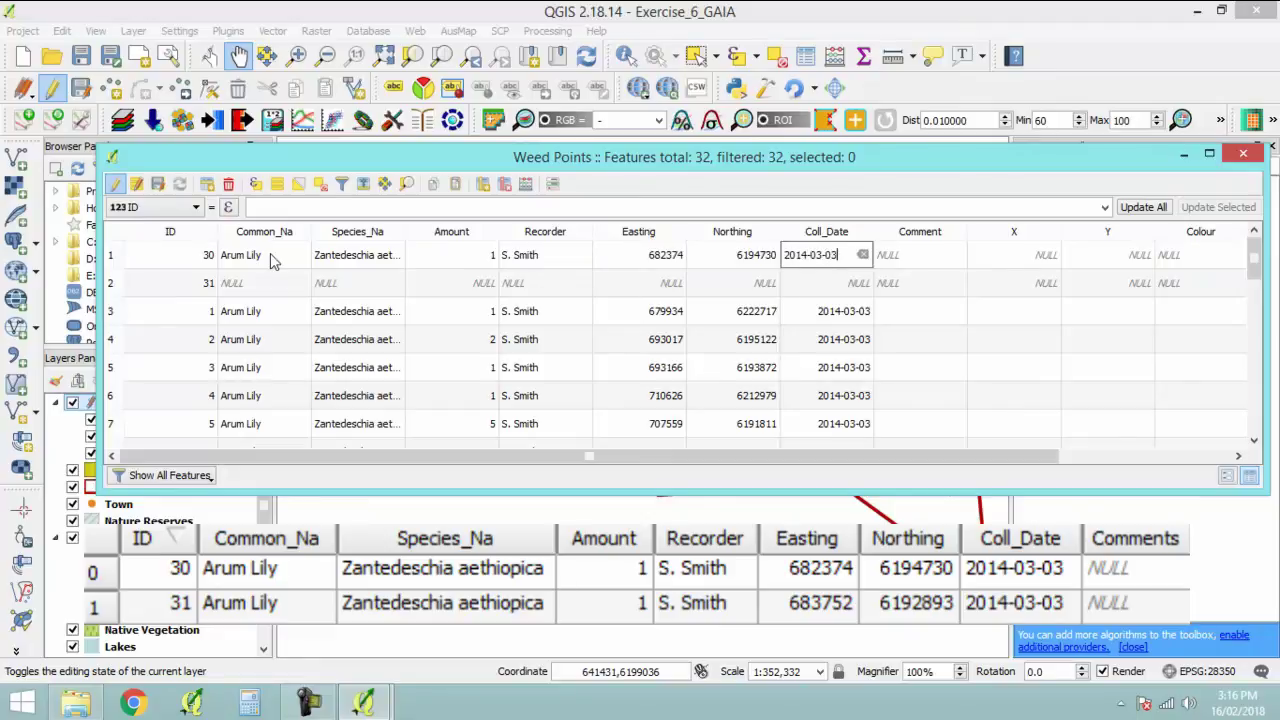
pyautogui.press('Tab')
# For record 31, enter common name Arum Lily and reuse record 30's species name Zantedeschia aethiopica and amount 1.
pyautogui.doubleClick(276, 286)
pyautogui.write('Arum Lily')
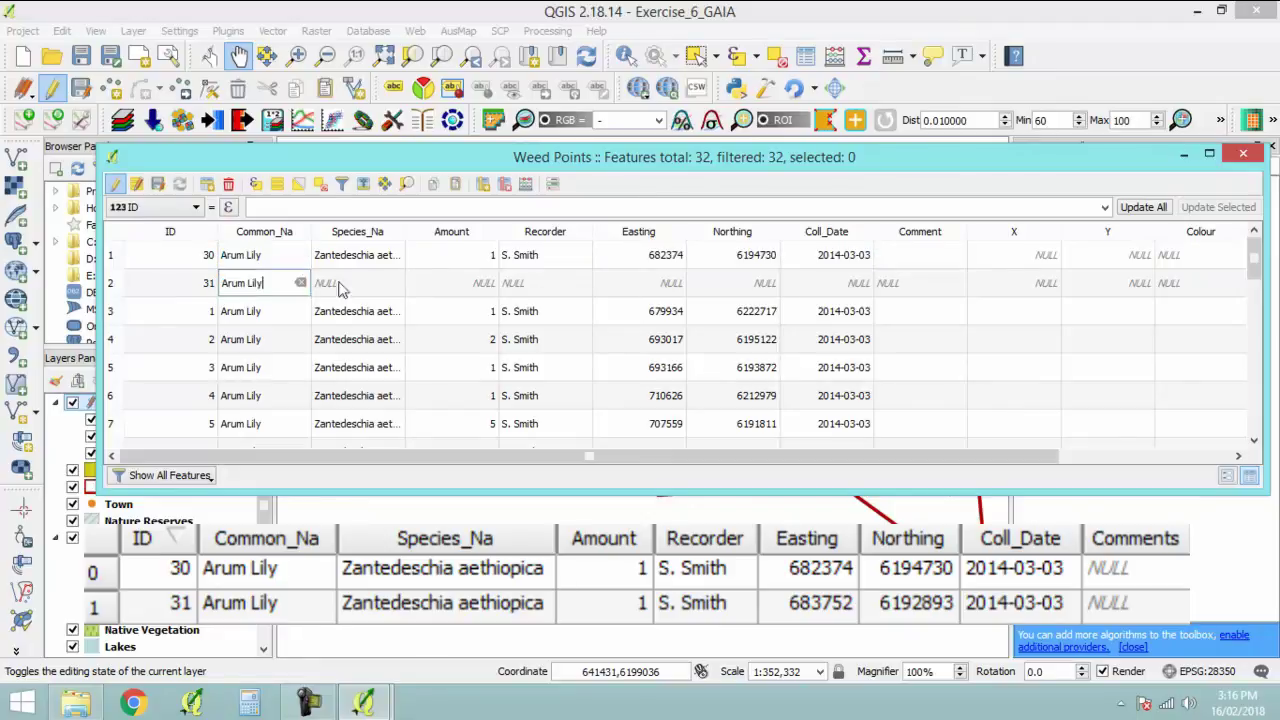
pyautogui.doubleClick(362, 257)
pyautogui.hotkey('ctrl', 'c')
pyautogui.doubleClick(361, 275)
pyautogui.hotkey('ctrl', 'v')
pyautogui.doubleClick(480, 260)
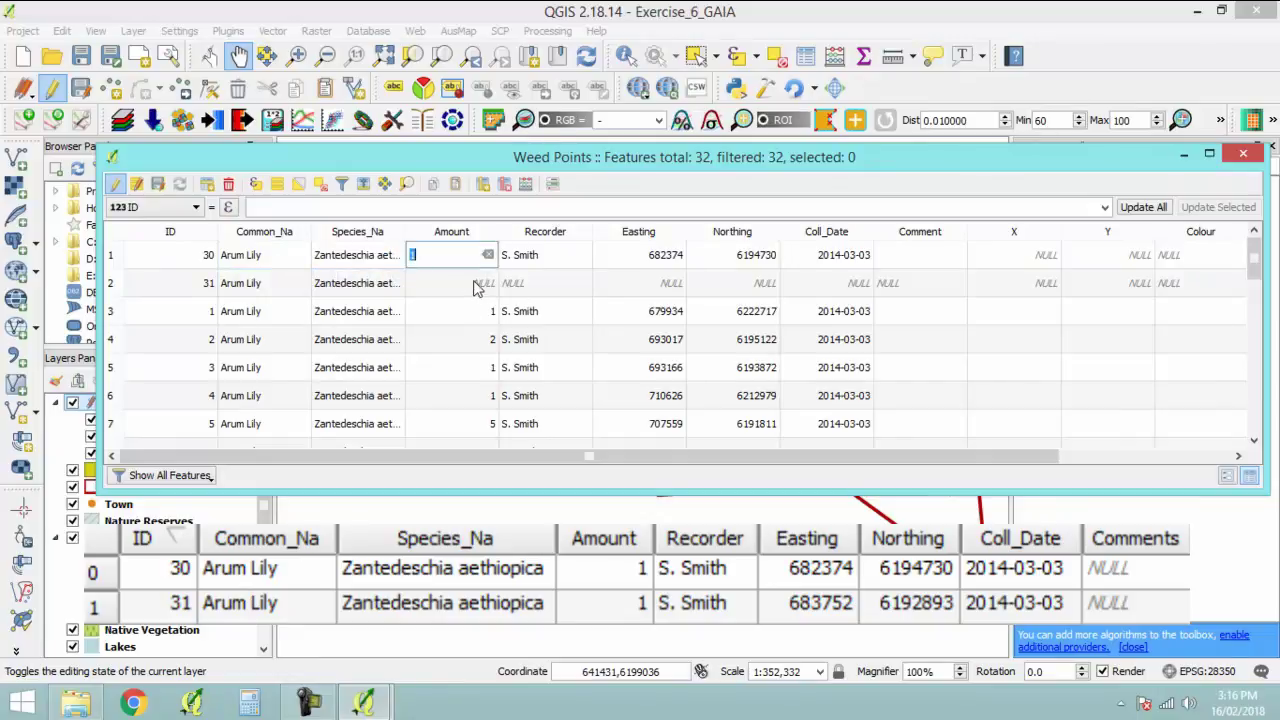
pyautogui.doubleClick(478, 286)
pyautogui.hotkey('ctrl', 'v')
# Copy the recorder's name from record 30 to record 31, and set record 31's Easting to 683752 and Northing to 6192893.
pyautogui.doubleClick(555, 261)
pyautogui.hotkey('ctrl', 'c')
pyautogui.doubleClick(552, 283)
pyautogui.hotkey('ctrl', 'v')
pyautogui.doubleClick(661, 283)
pyautogui.write('68')
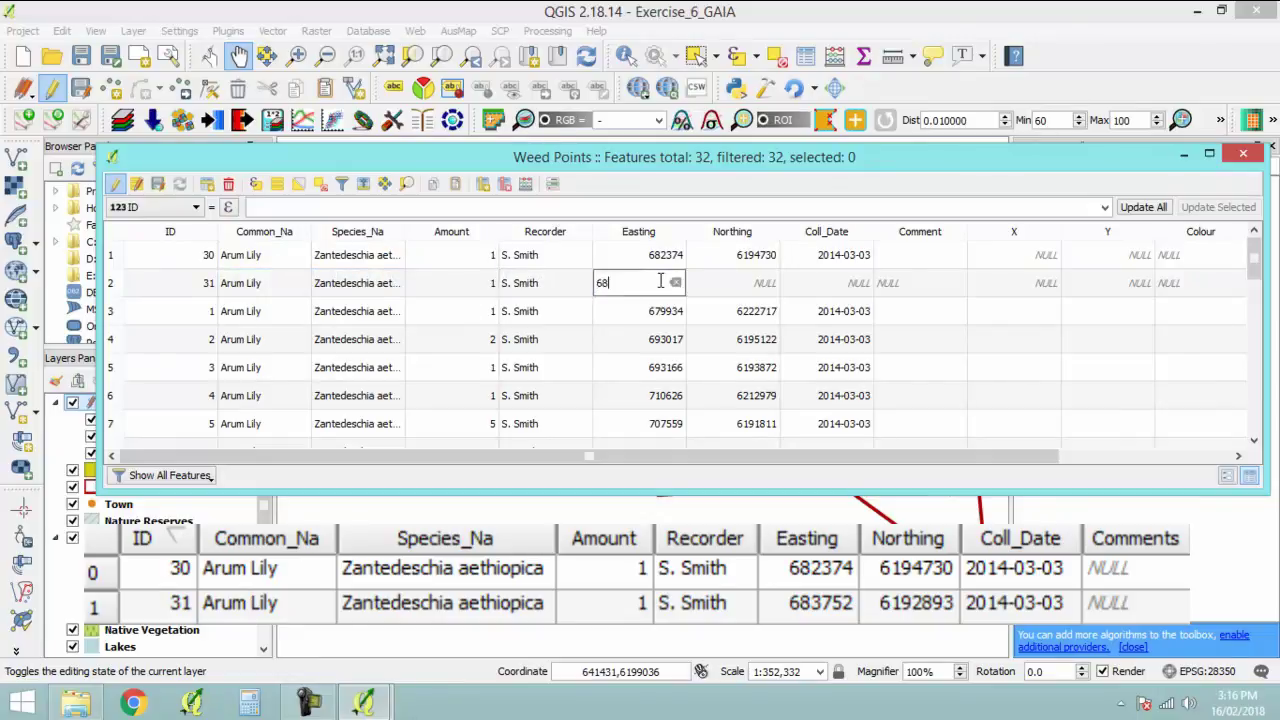
pyautogui.write('3752')
pyautogui.press('Tab')
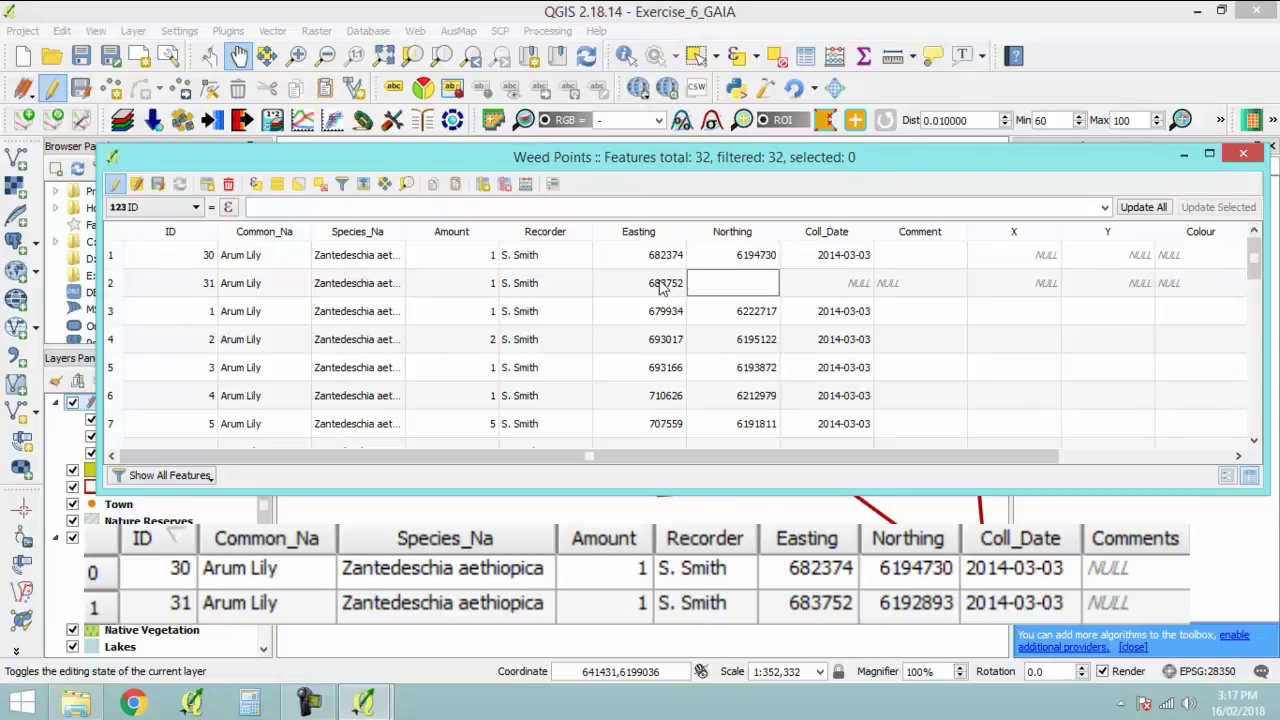
pyautogui.write('6192893')
pyautogui.press('Tab')
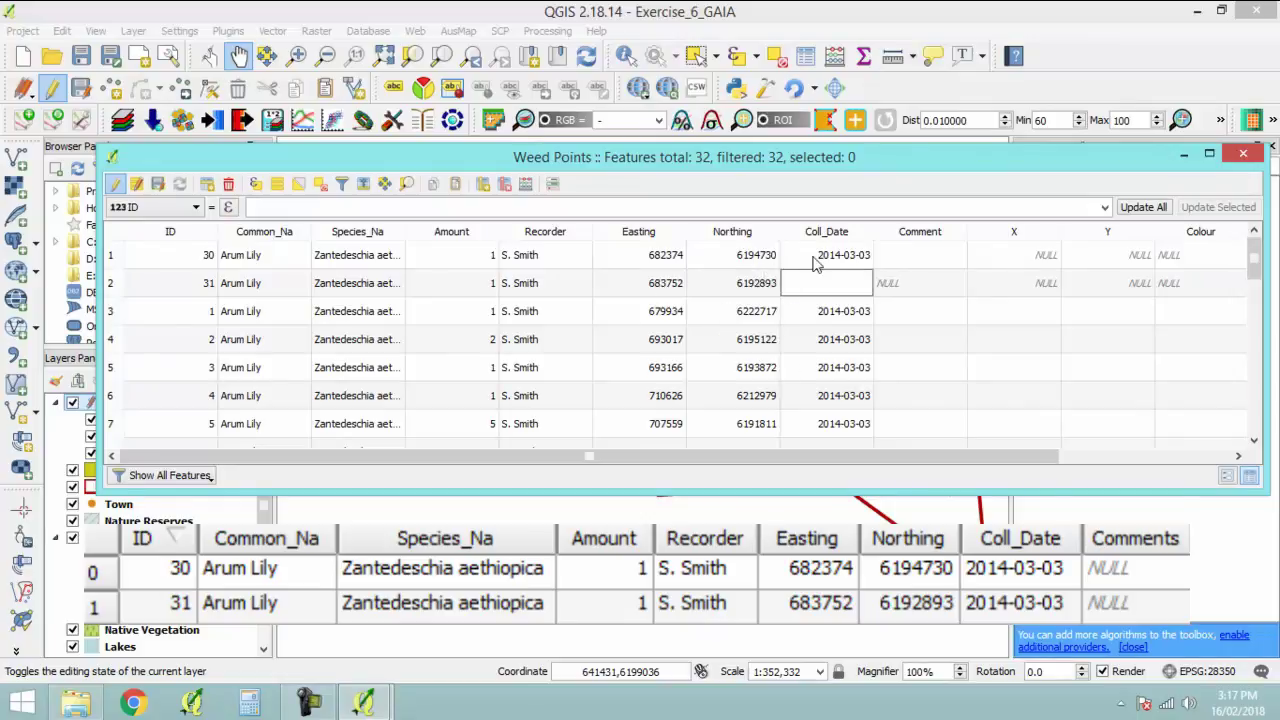
# Copy the collection date 2014-03-03 from record 30 to record 31.
pyautogui.doubleClick(840, 258)
pyautogui.hotkey('ctrl', 'c')
pyautogui.doubleClick(840, 284)
pyautogui.hotkey('ctrl', 'v')
pyautogui.press('Tab')
pyautogui.doubleClick(959, 300)
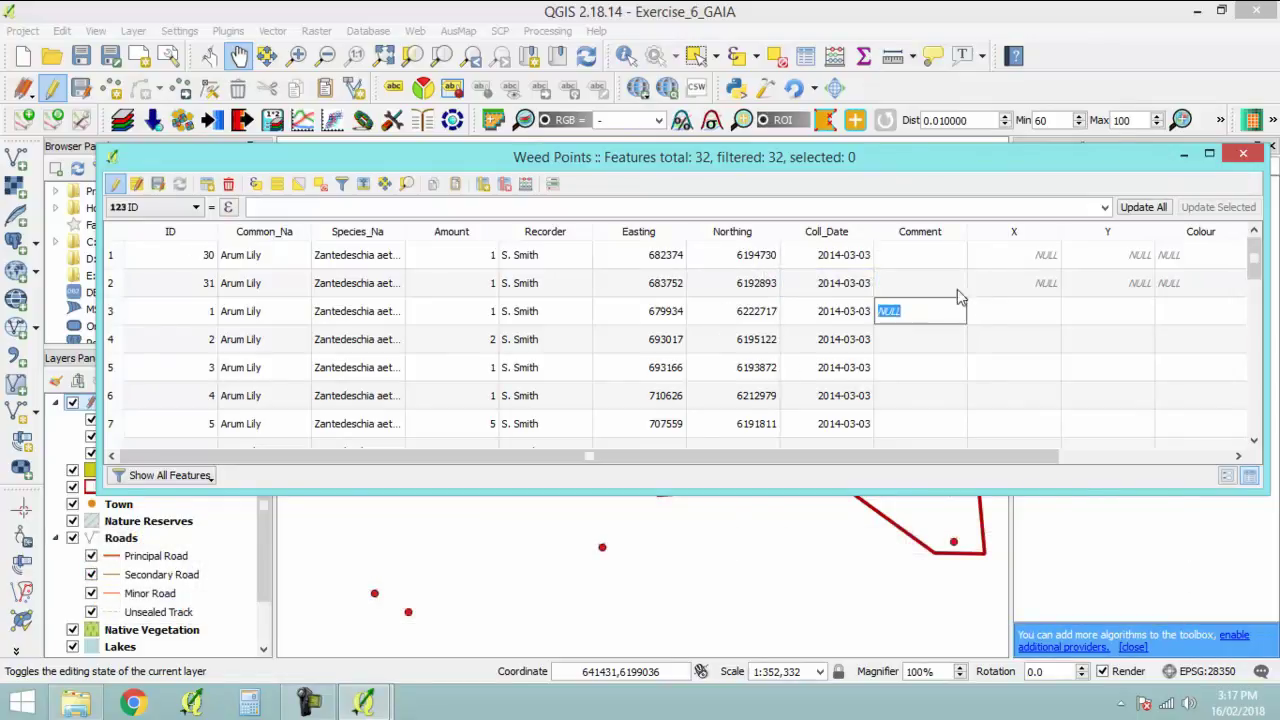
# Stop editing the Weed Points layer, saving its changes, and close its attribute table.
pyautogui.doubleClick(960, 285)
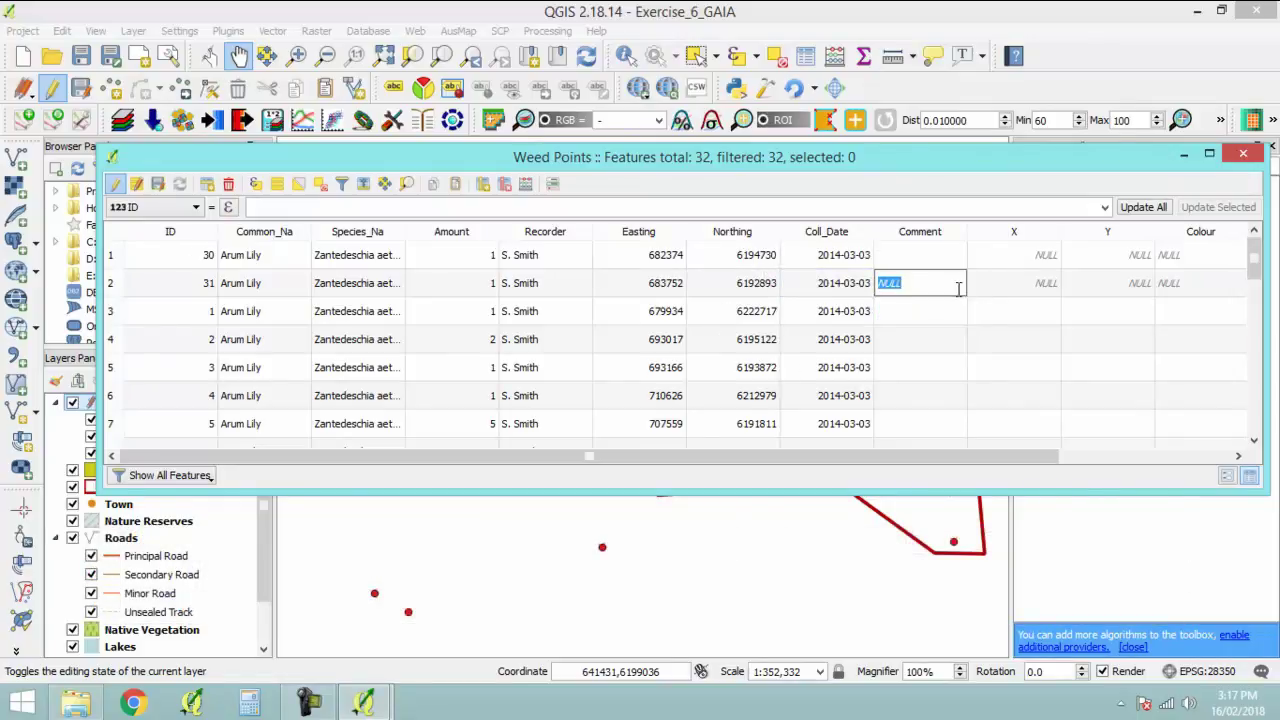
pyautogui.click(117, 186)
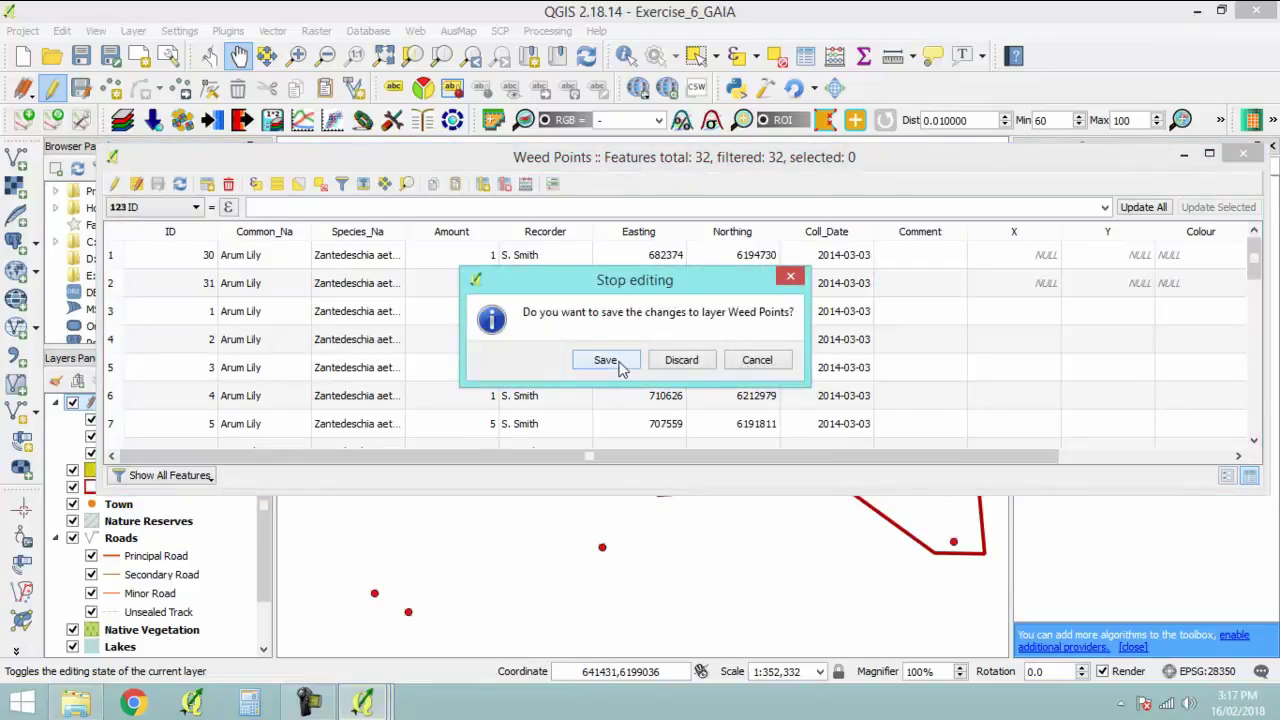
pyautogui.click(606, 360)
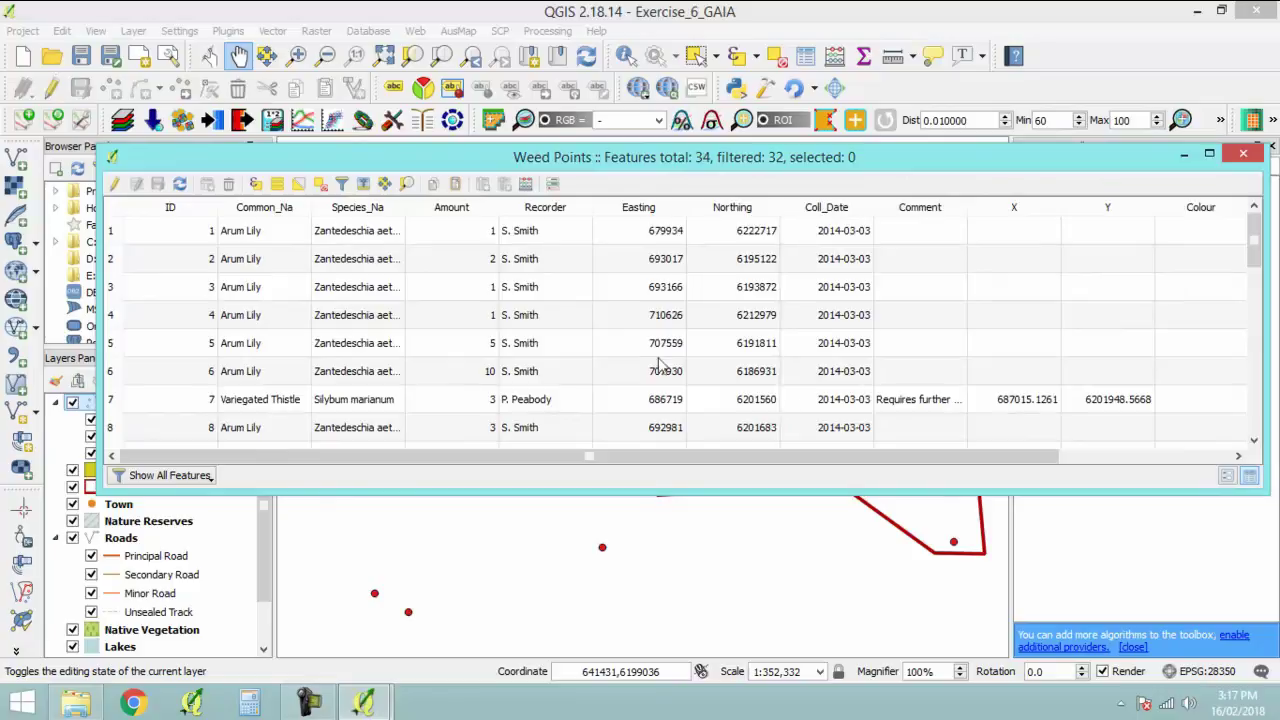
pyautogui.click(1242, 154)
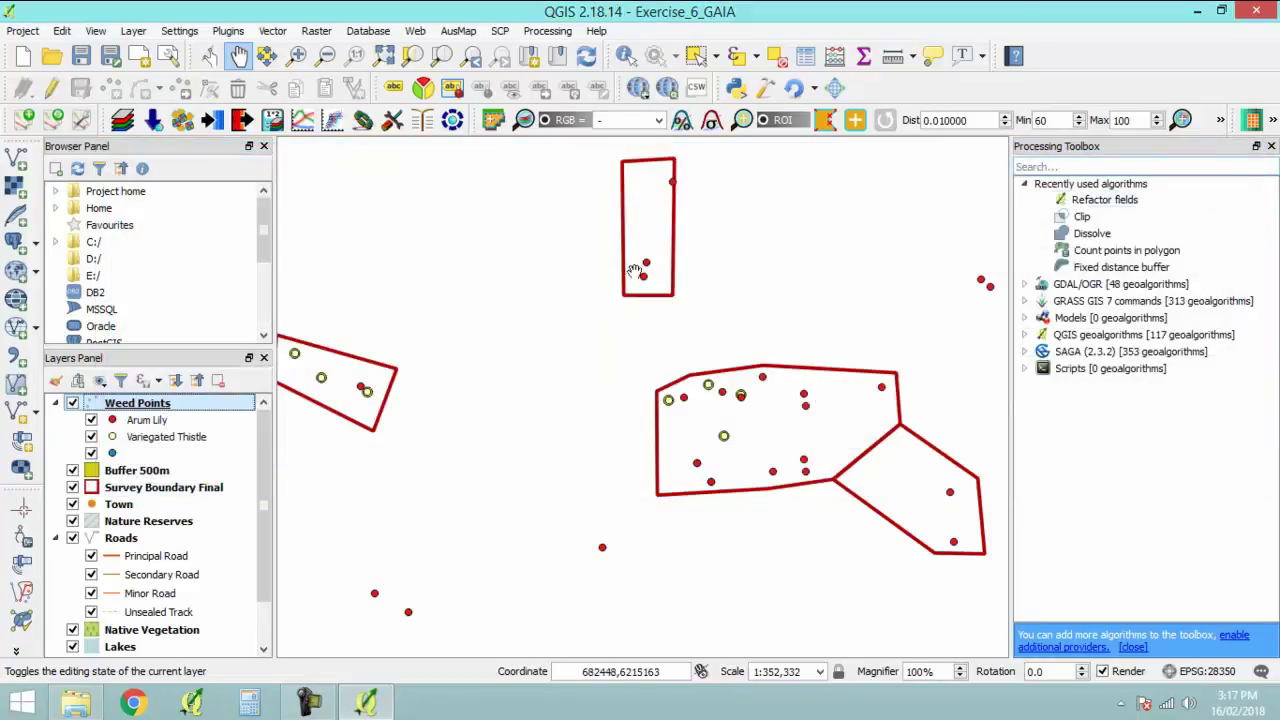
pyautogui.rightClick(137, 403)
pyautogui.click(393, 171)
pyautogui.scroll(-1, 600, 383)
pyautogui.scroll(1, 600, 388)
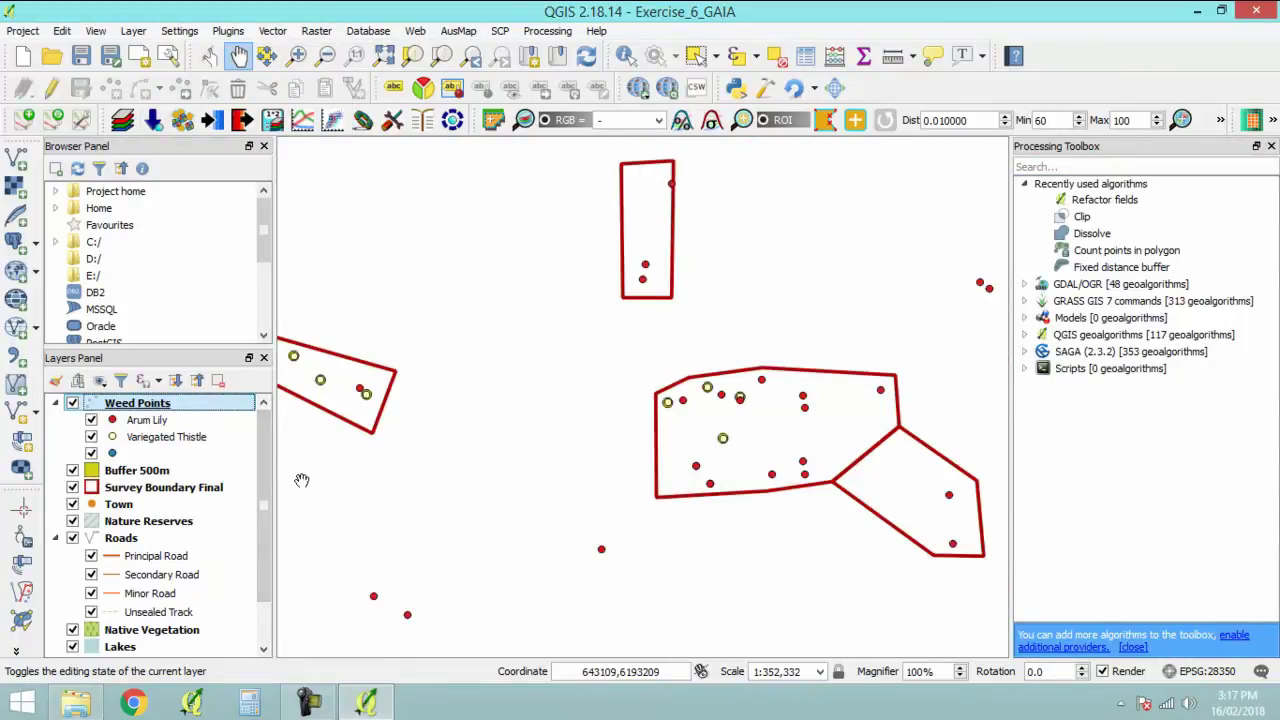
# Save the Exercise_6_GAIA project and exit the program.
pyautogui.click(22, 31)
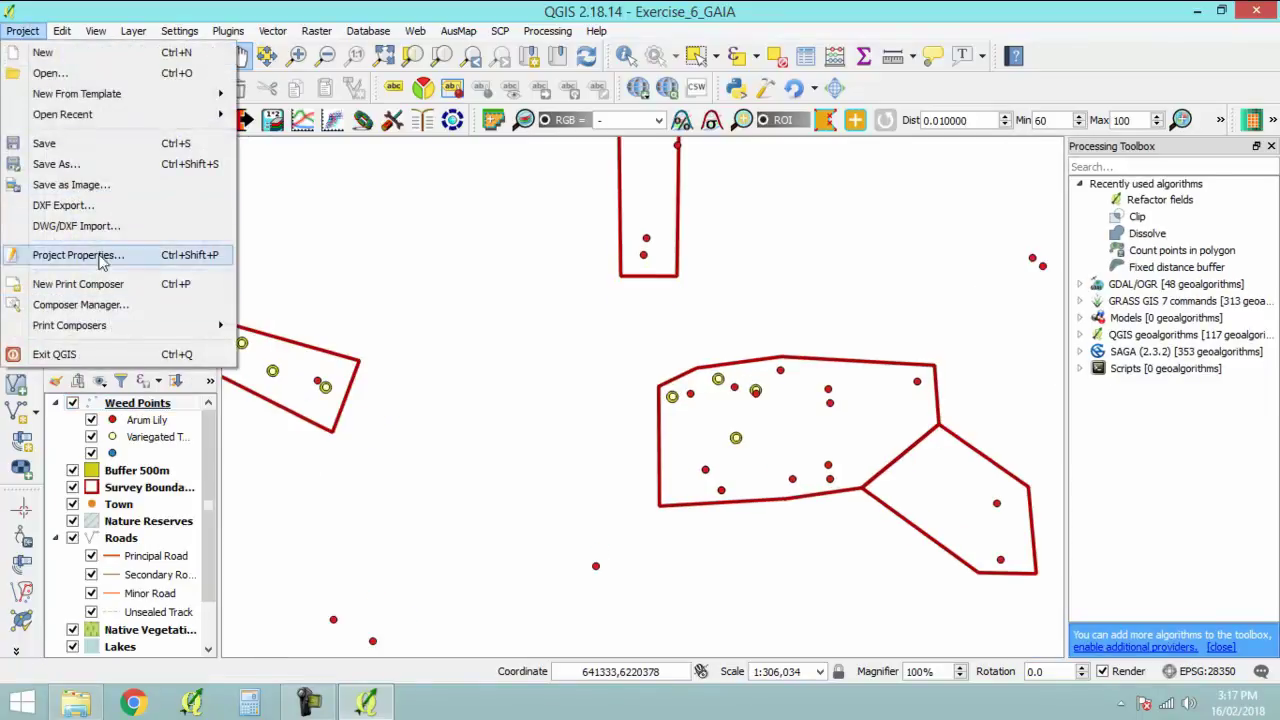
pyautogui.click(78, 147)
pyautogui.click(22, 31)
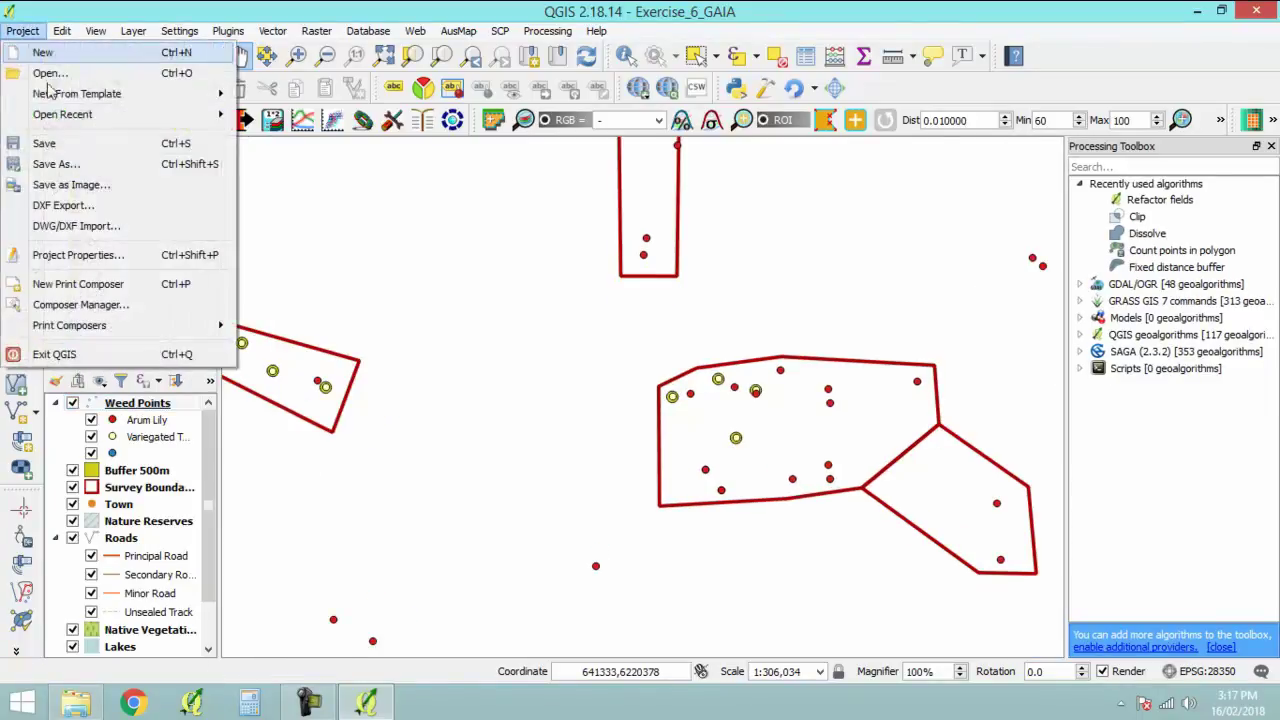
pyautogui.click(82, 353)
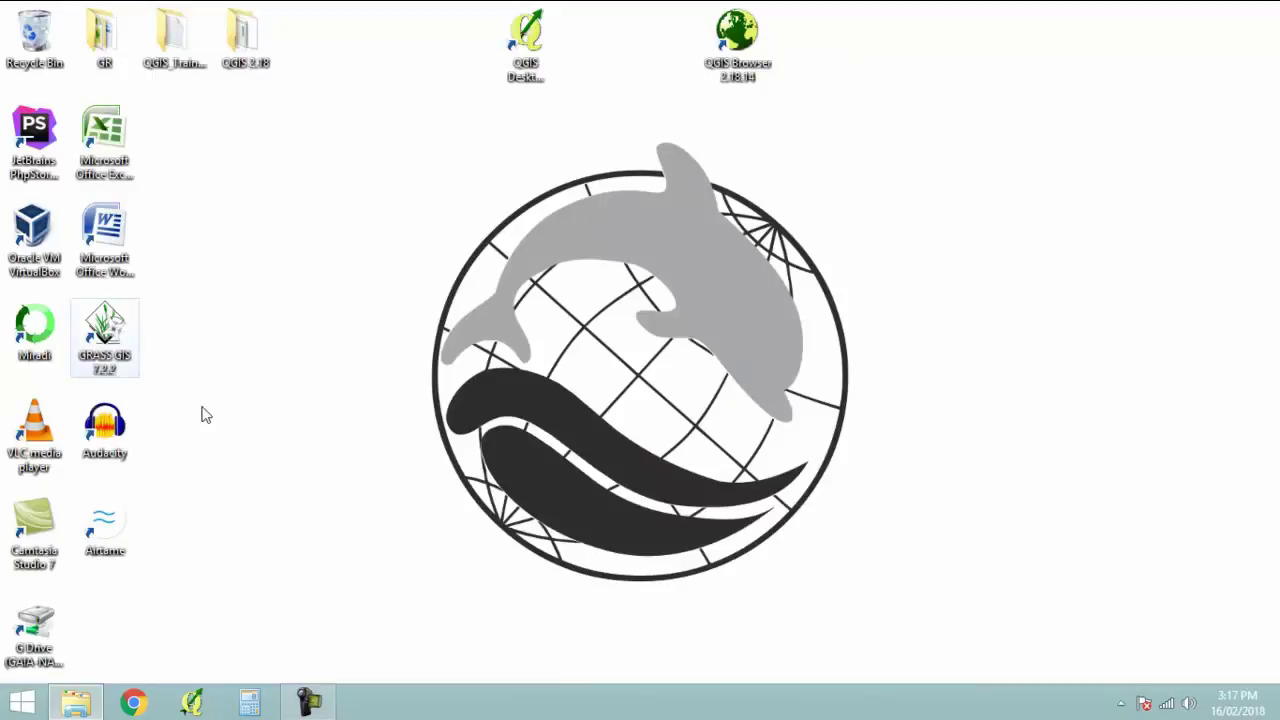